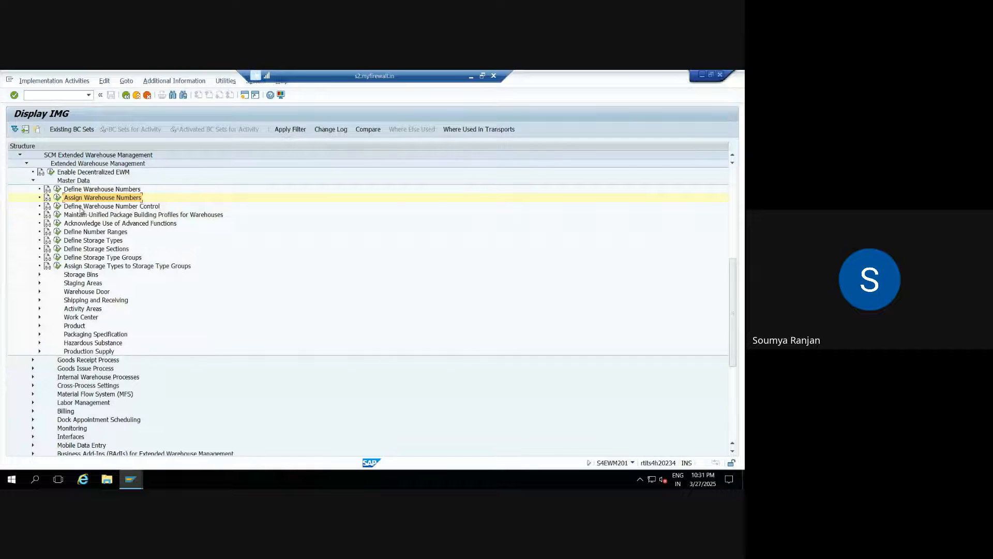
Execute Define Warehouse Number Control from the Master Data section of the IMG tree.
left_click(57, 208)
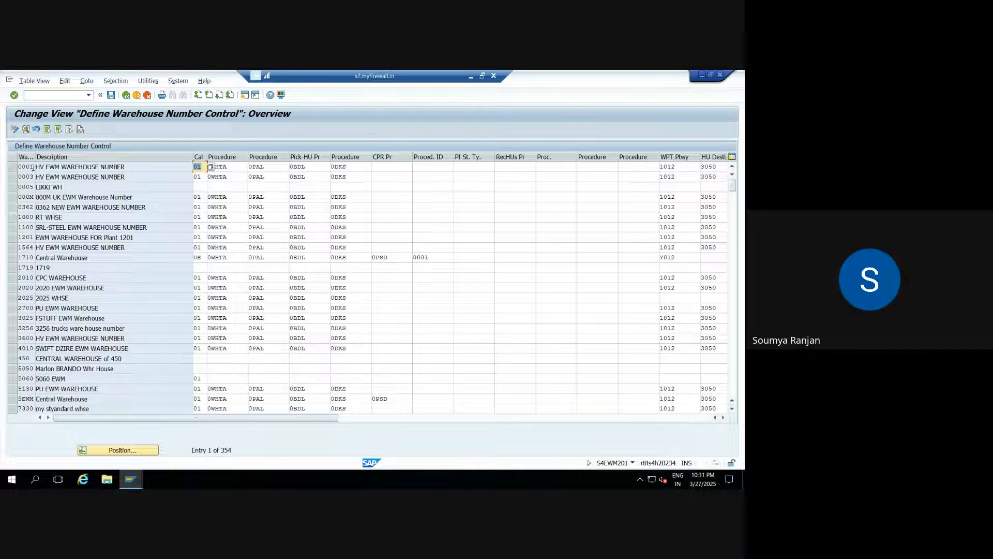
Jump to warehouse ZEWM with Position... and select its row.
left_click(14, 167)
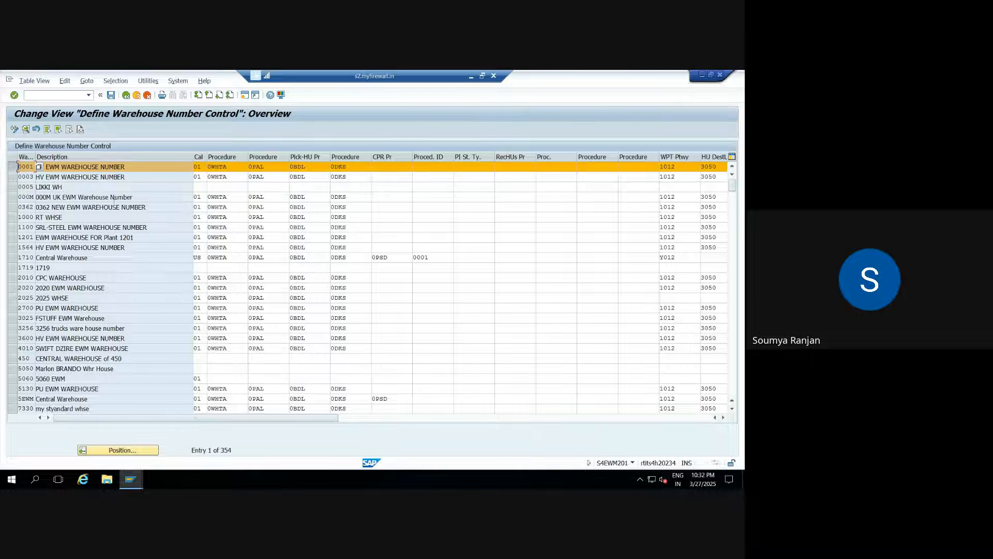
left_click(112, 451)
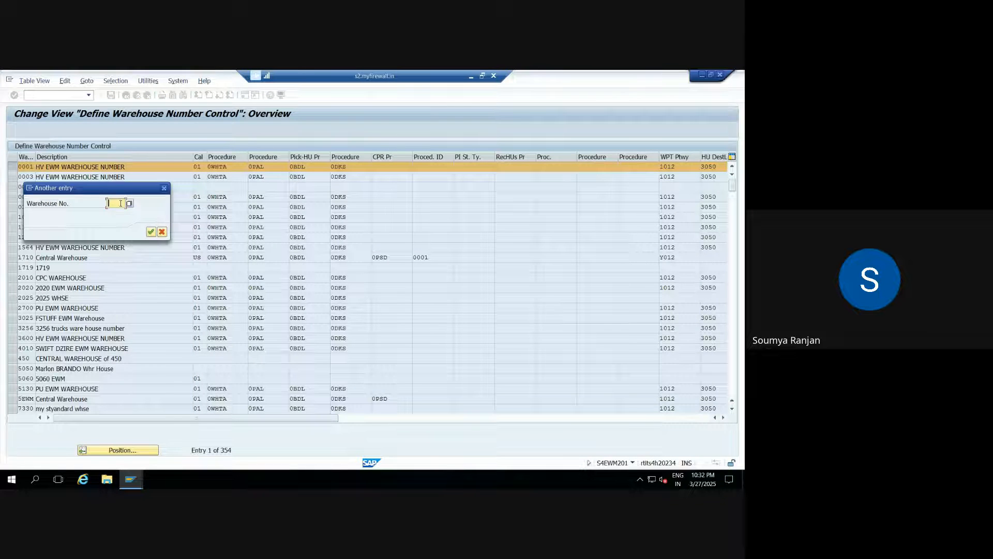
type("5ewm")
left_click(164, 188)
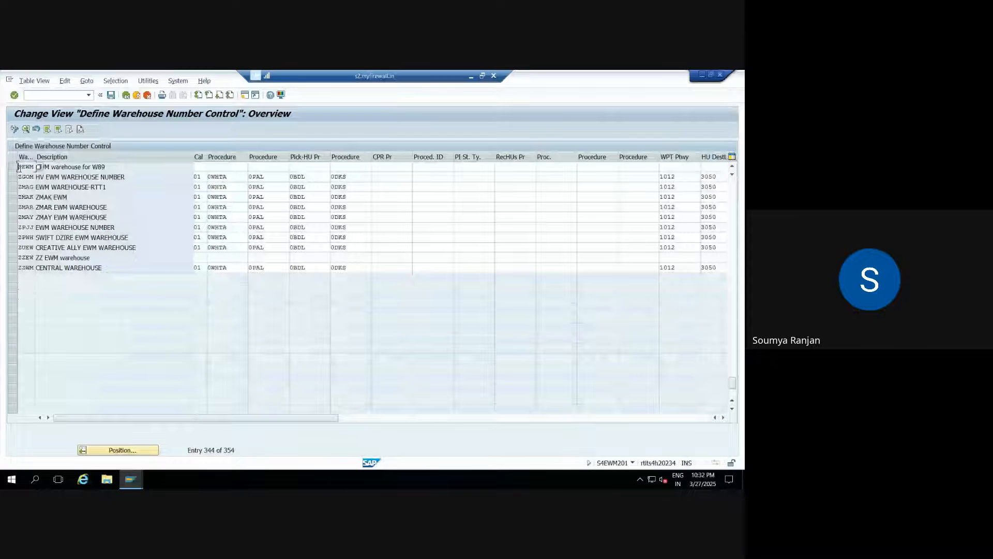
left_click(17, 167)
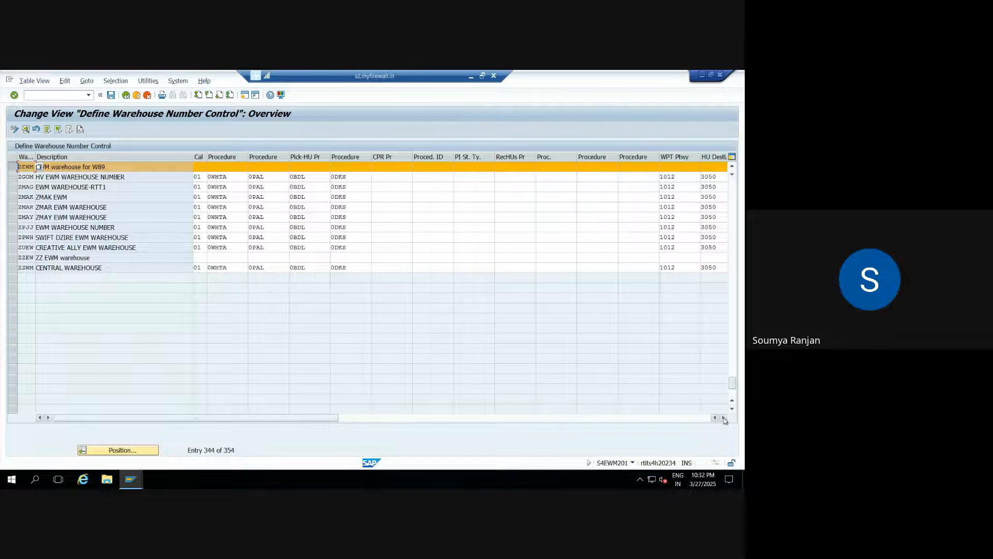
Scroll ZEWM's row right to the Printer Name column, then go back to the IMG tree.
left_click(724, 418)
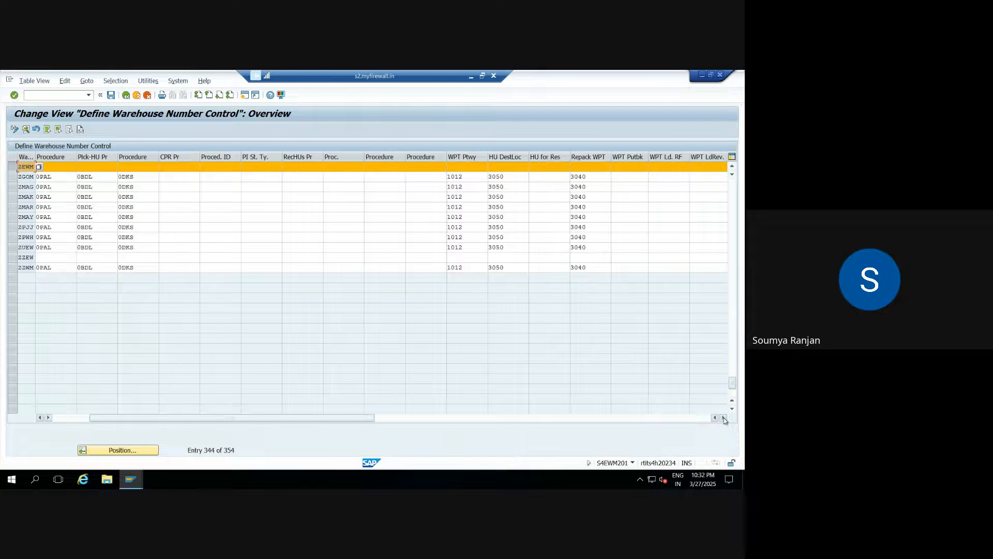
left_click(725, 418)
left_click(724, 417)
left_click(724, 418)
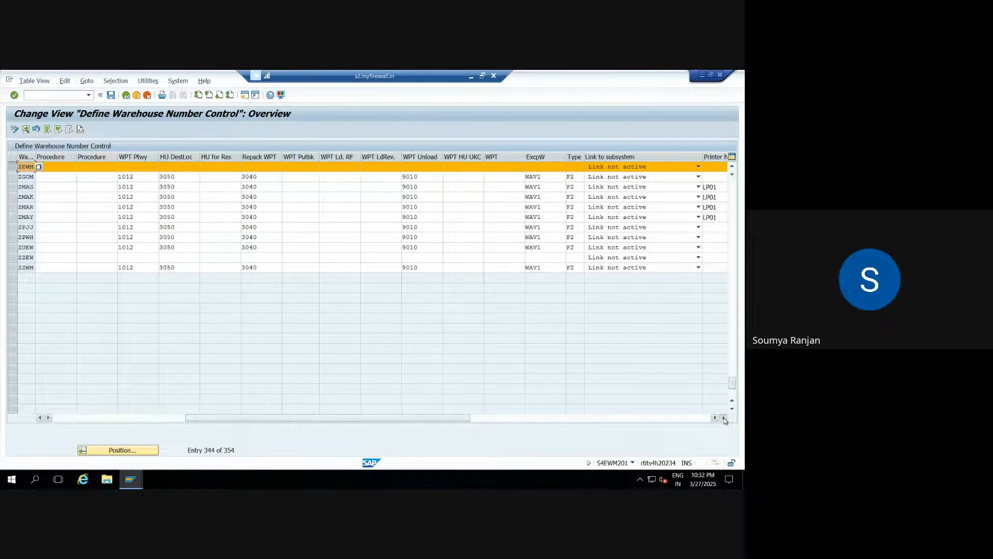
left_click(724, 418)
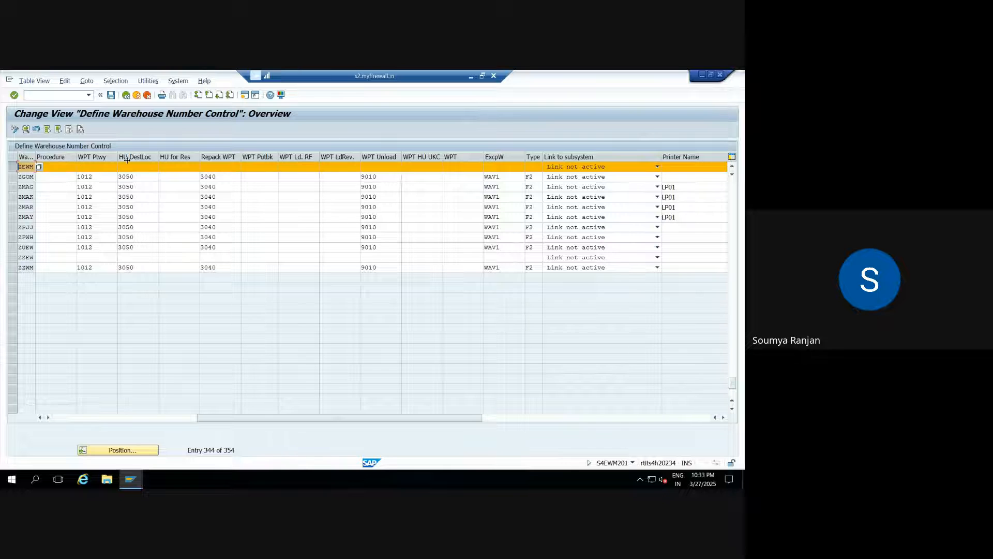
left_click(127, 97)
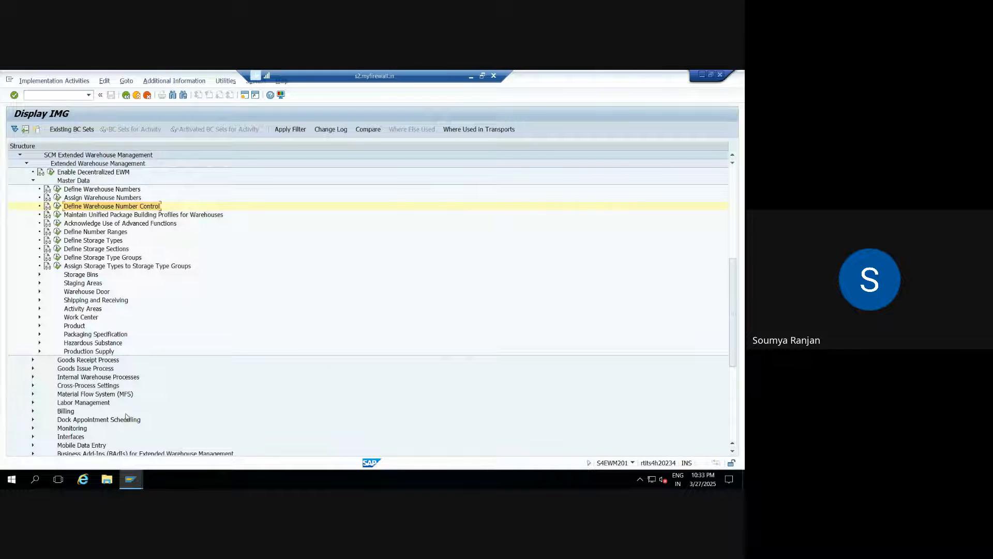
Open Copy Warehouse Number Customizing with source warehouse 0001 and destination ZEWM.
left_click(33, 385)
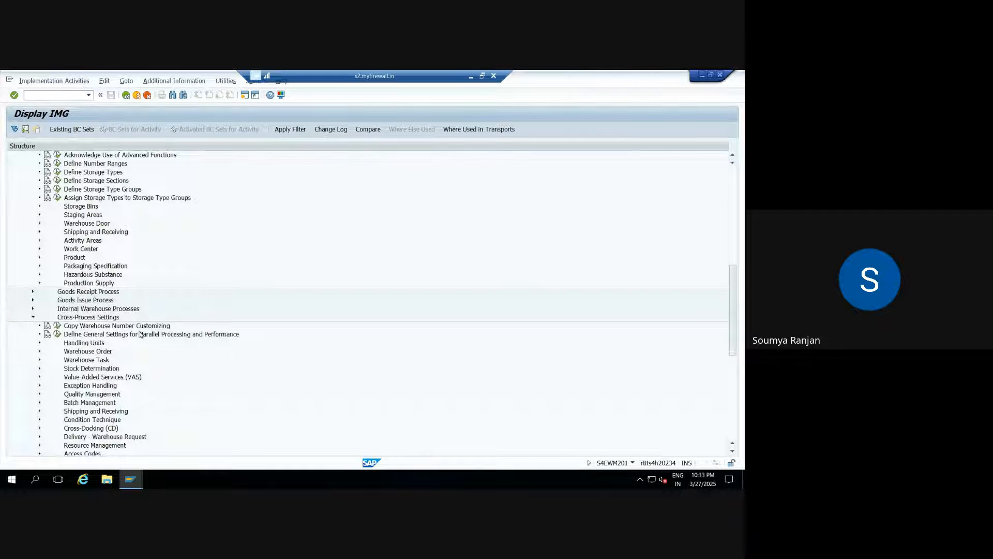
left_click(58, 326)
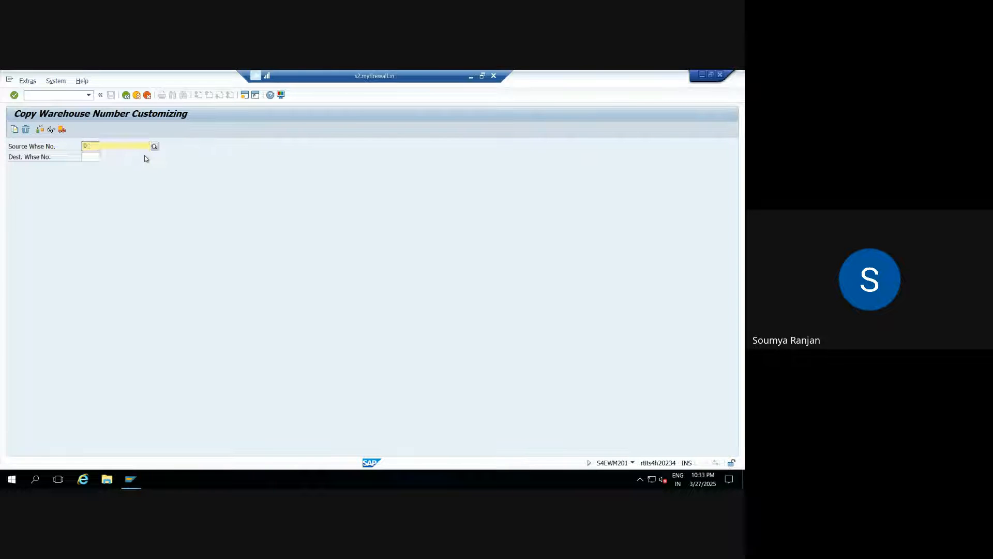
type("0001")
left_click(87, 165)
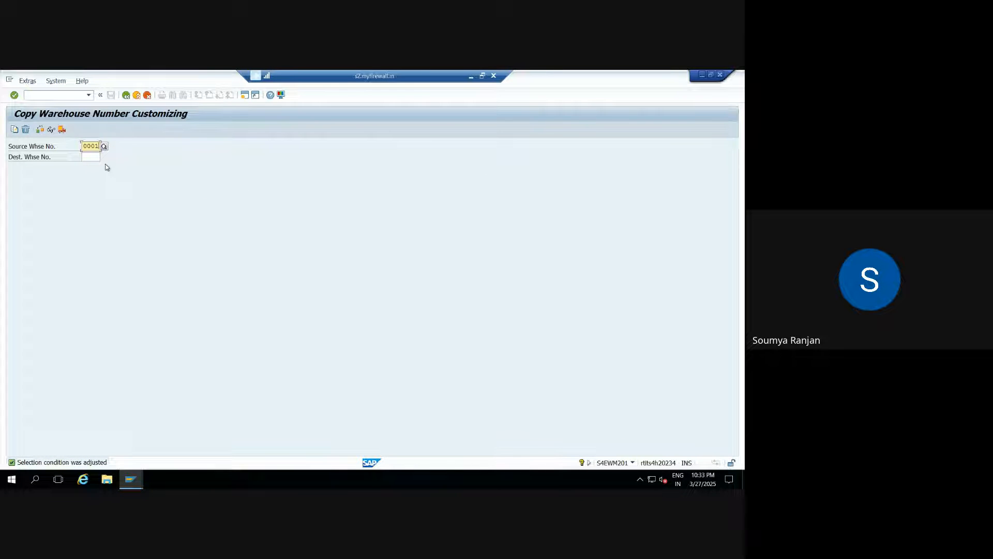
left_click(92, 156)
type("ZEWM")
key("Tab")
key("Return")
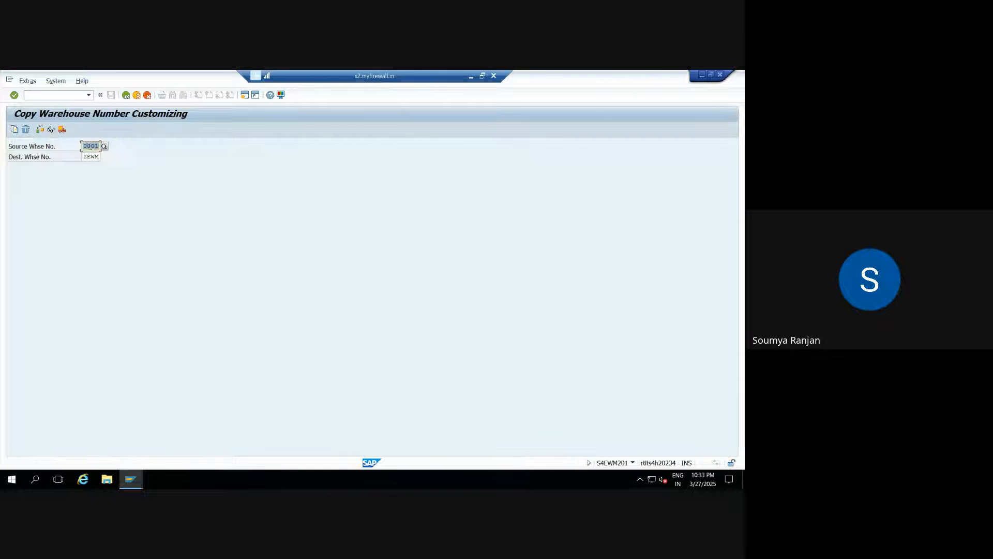
Run the copy, confirming the overwrite and the proposed customizing request, then return to the IMG.
left_click(15, 129)
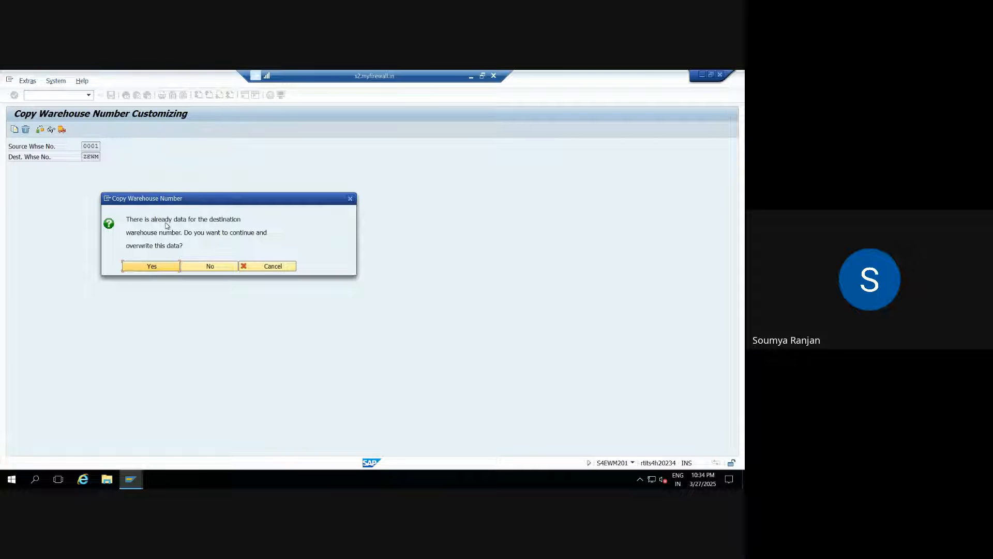
left_click(162, 268)
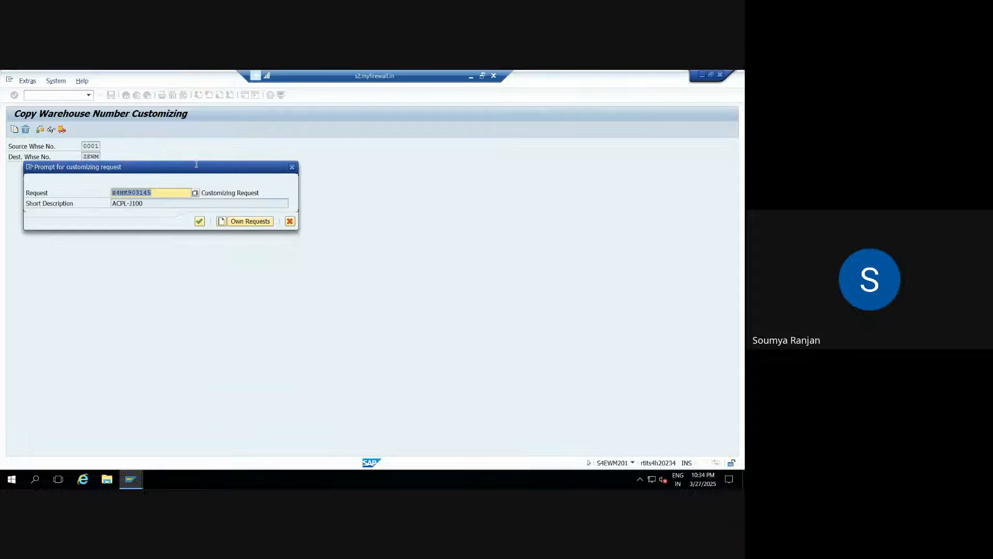
left_click(200, 222)
left_click(177, 221)
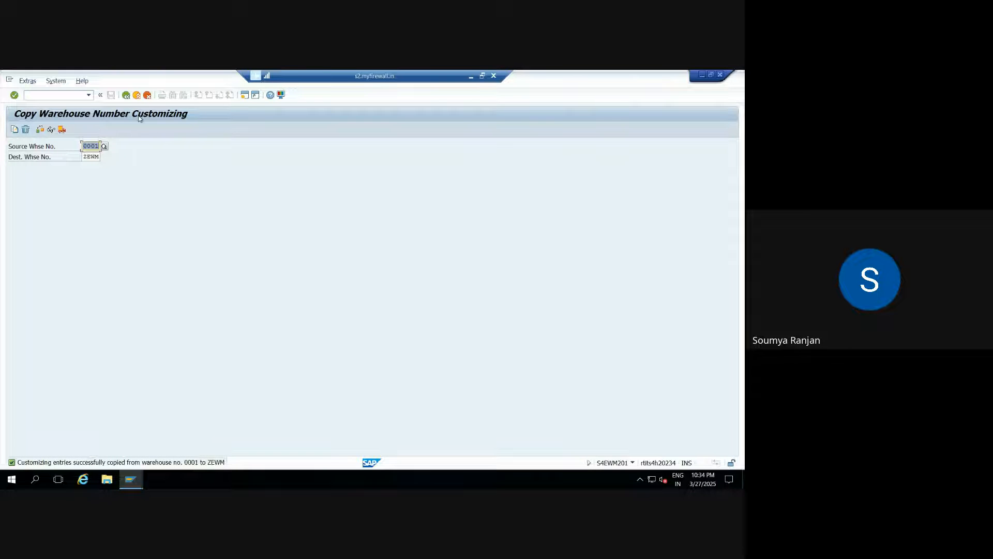
left_click(126, 95)
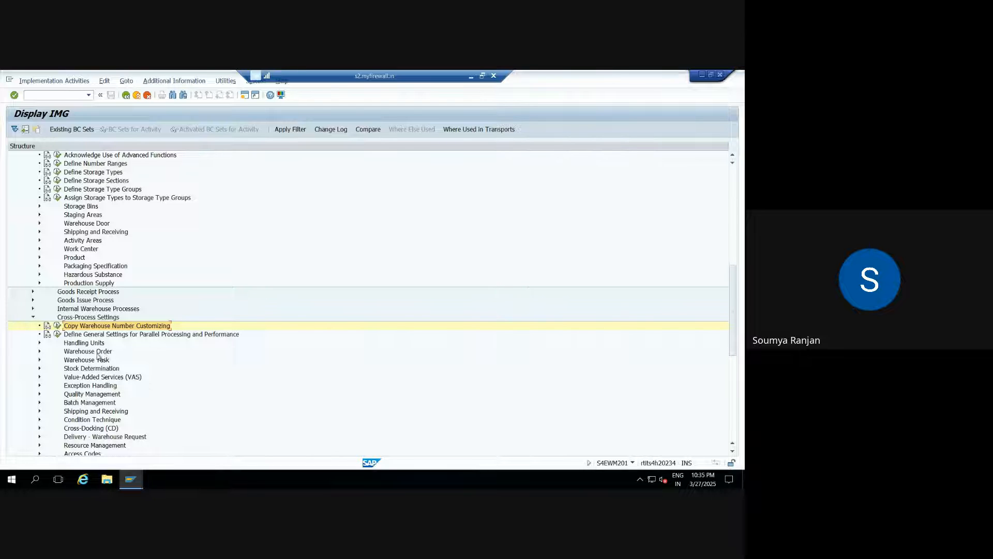
Reopen Define Warehouse Number Control, position on ZEWM, and open its Details screen.
left_click(33, 317)
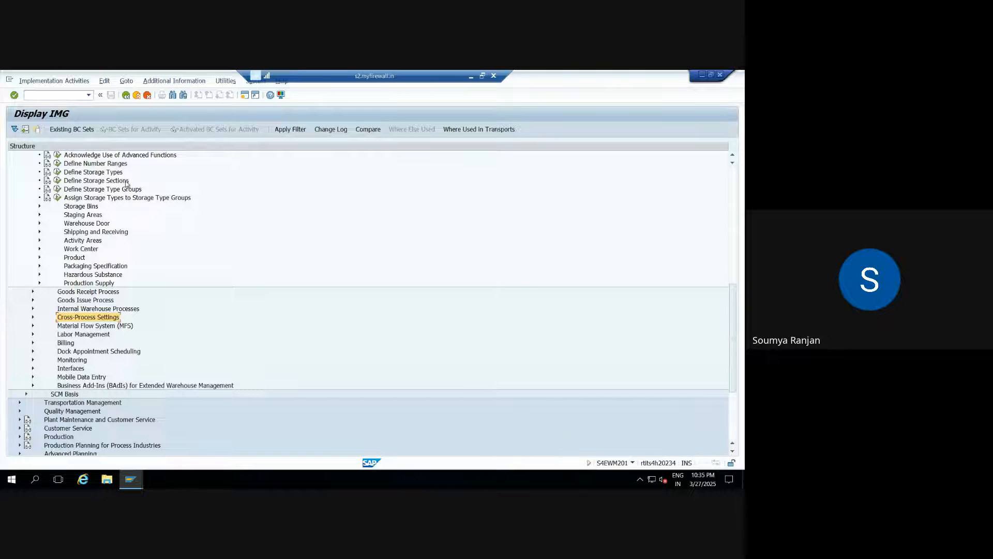
left_click(735, 157)
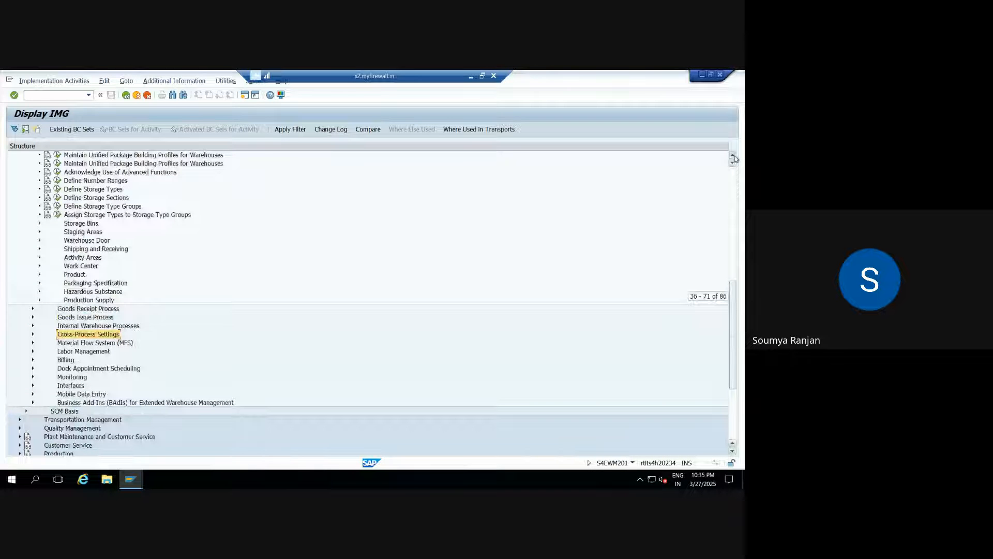
left_click(735, 156)
left_click(58, 163)
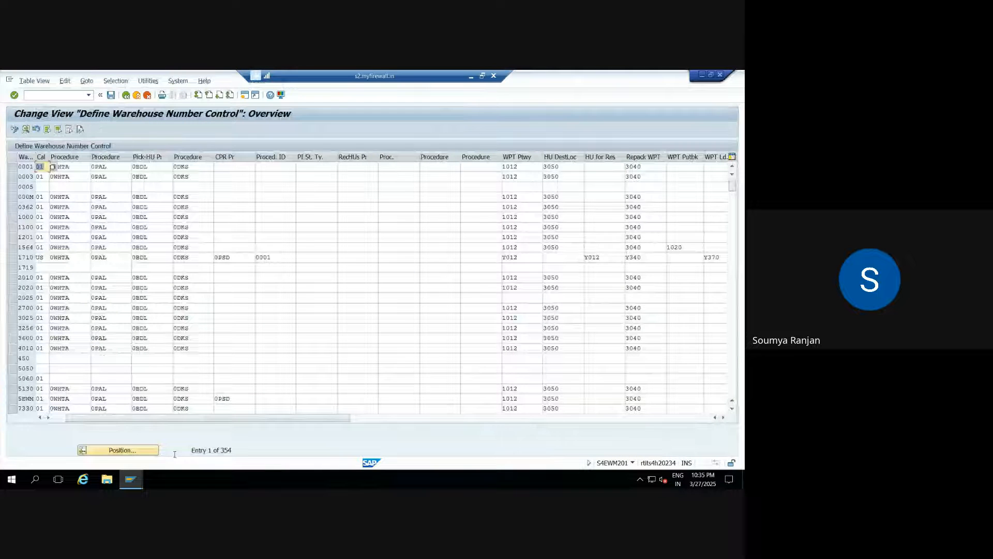
left_click(150, 450)
type("zewm")
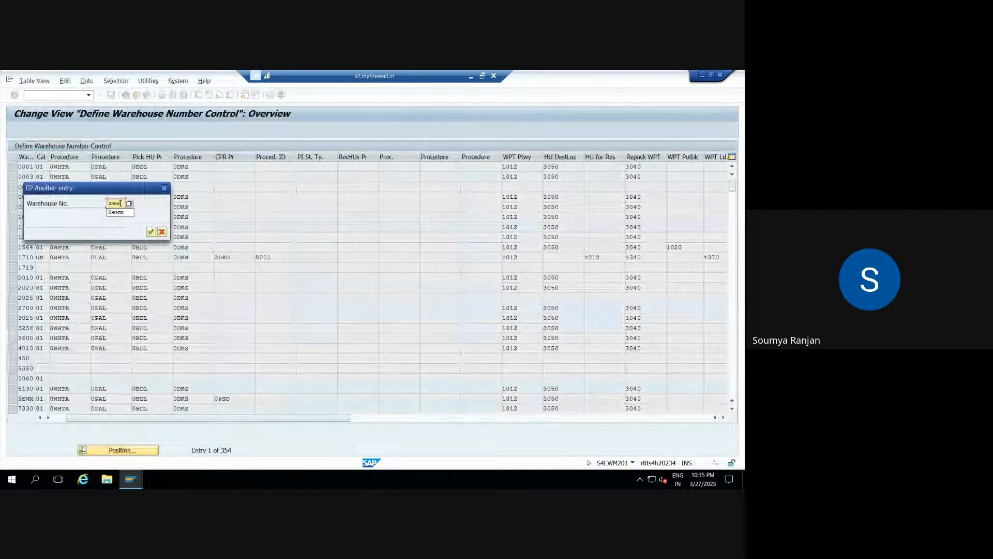
key("Return")
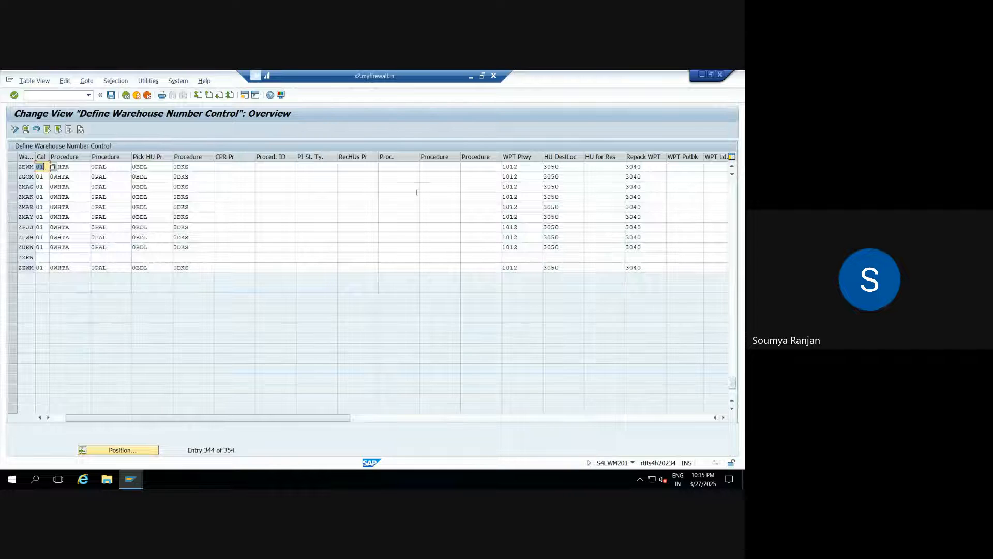
left_click(11, 167)
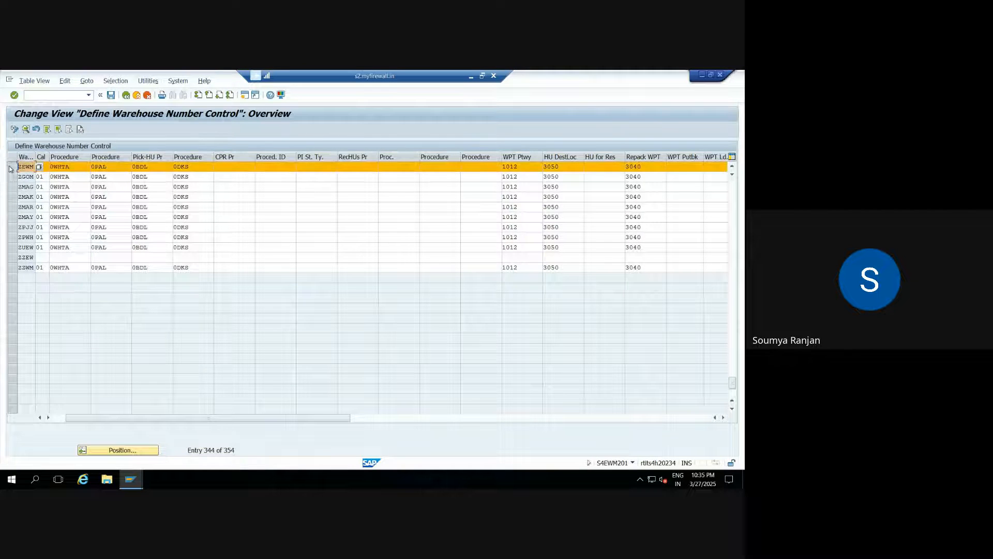
left_click(26, 130)
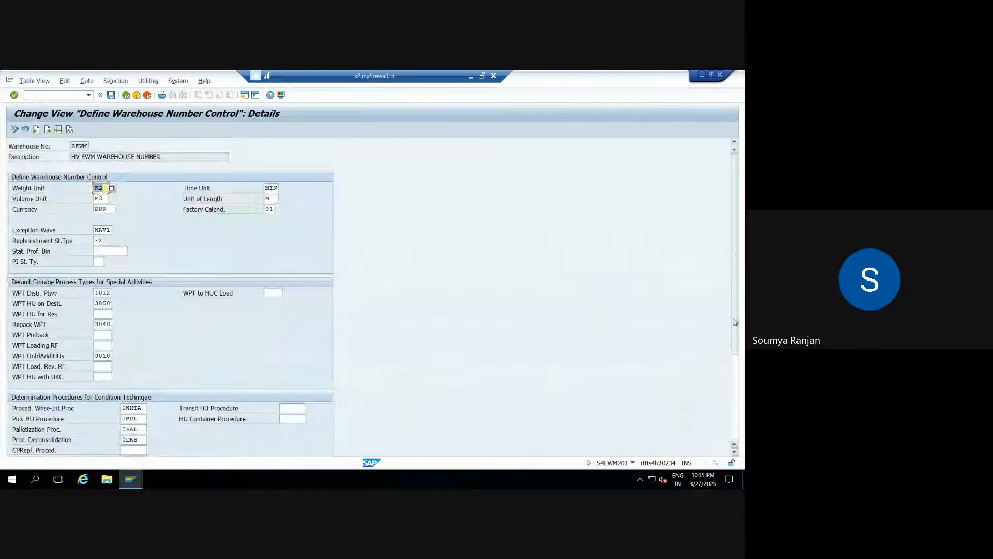
Review ZEWM's details, including replenishment storage type F2, and open the Exception Wave value help.
left_click_drag(735, 323, 727, 300)
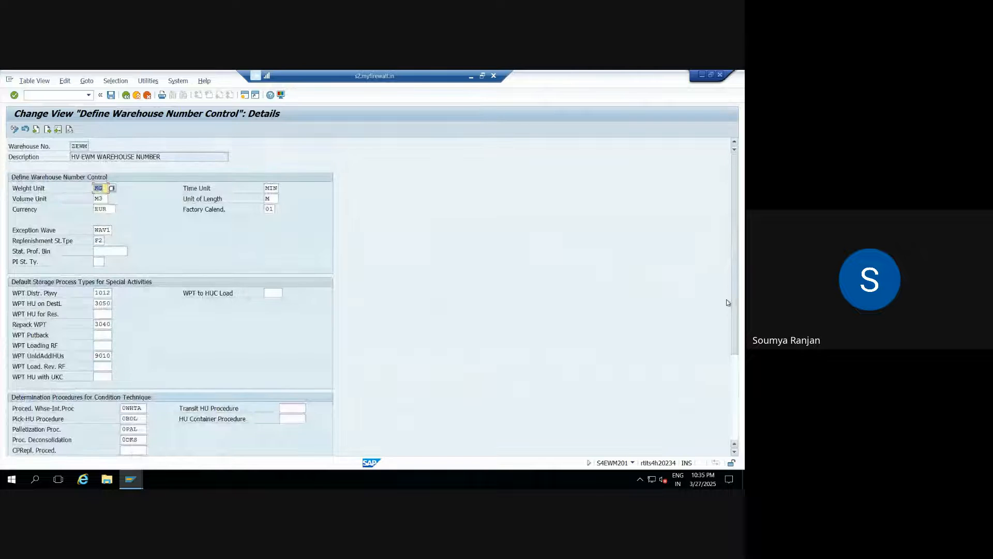
scroll(731, 340, "down", 1)
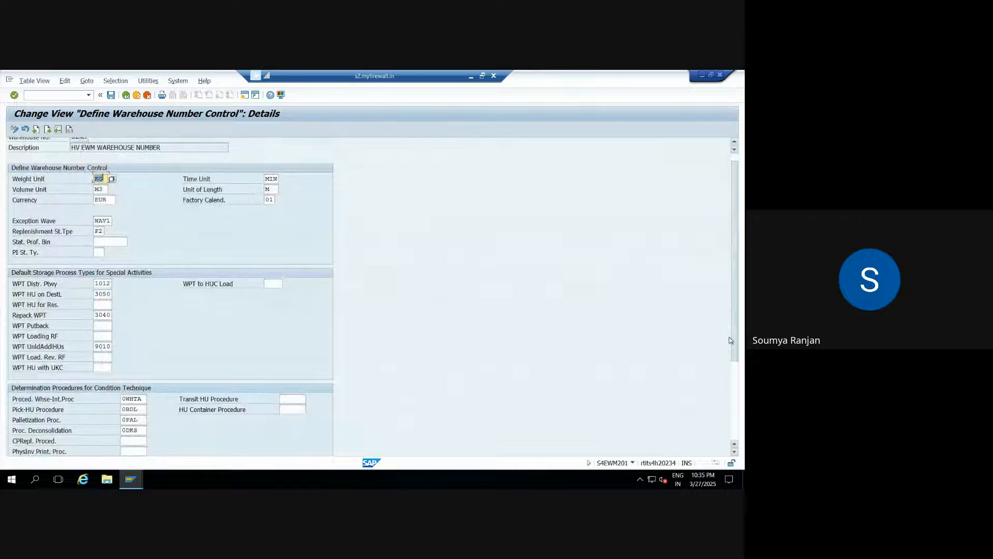
left_click_drag(731, 340, 735, 422)
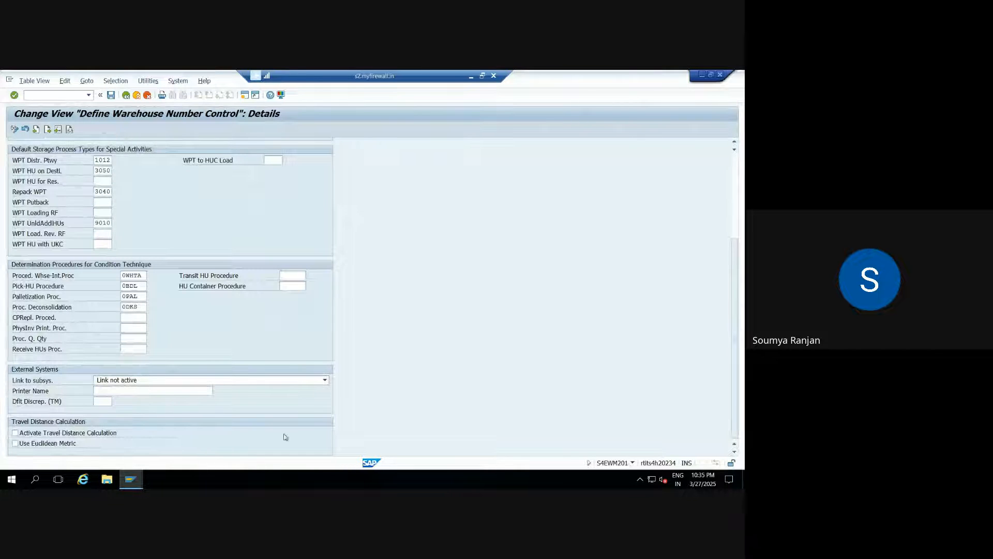
left_click(733, 175)
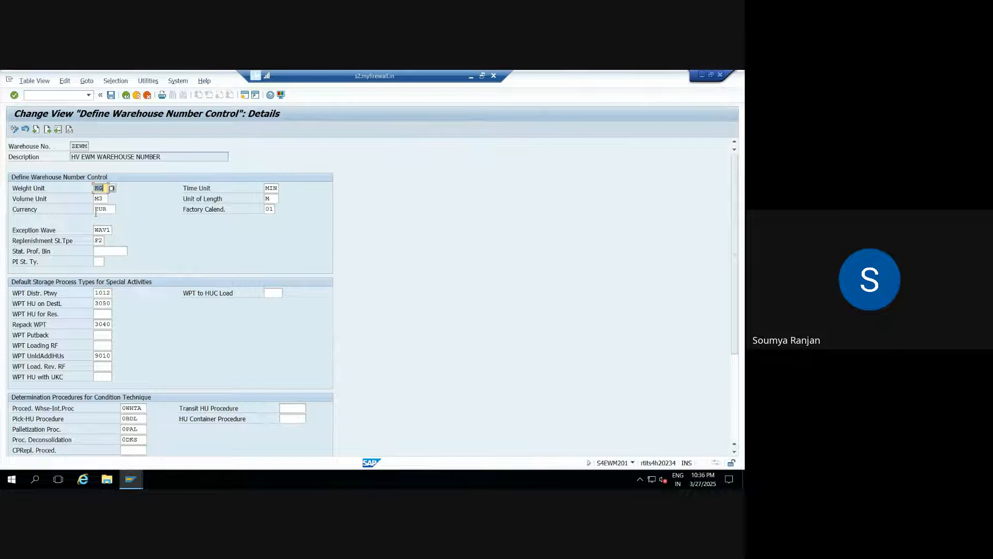
left_click(100, 242)
left_click(111, 229)
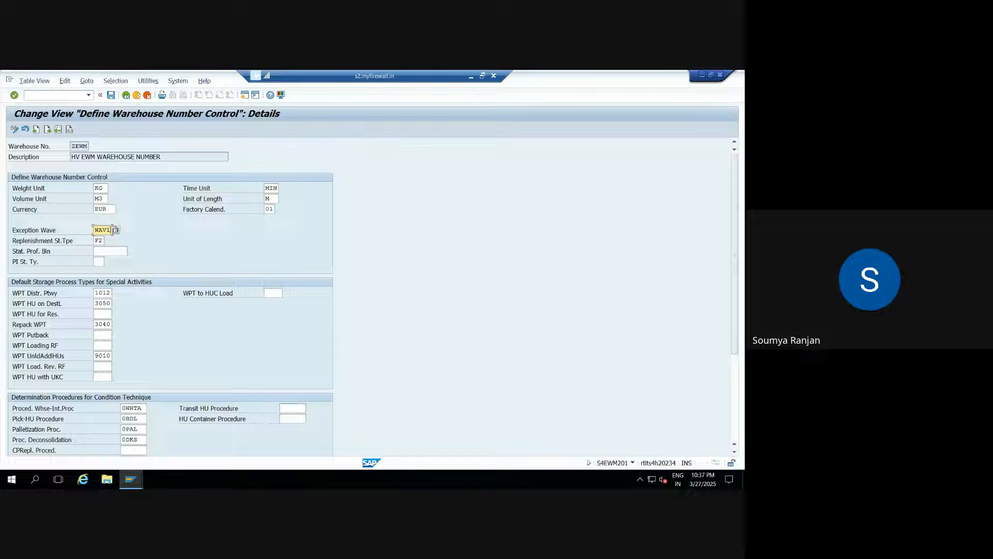
left_click(115, 230)
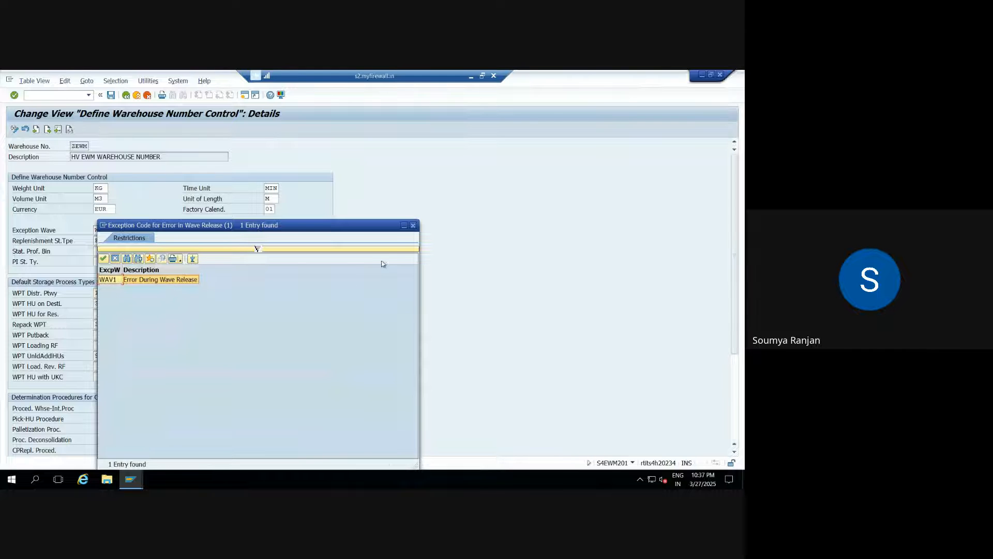
Select WAV1 (Error During Wave Release) in the Exception Code list.
left_click(414, 227)
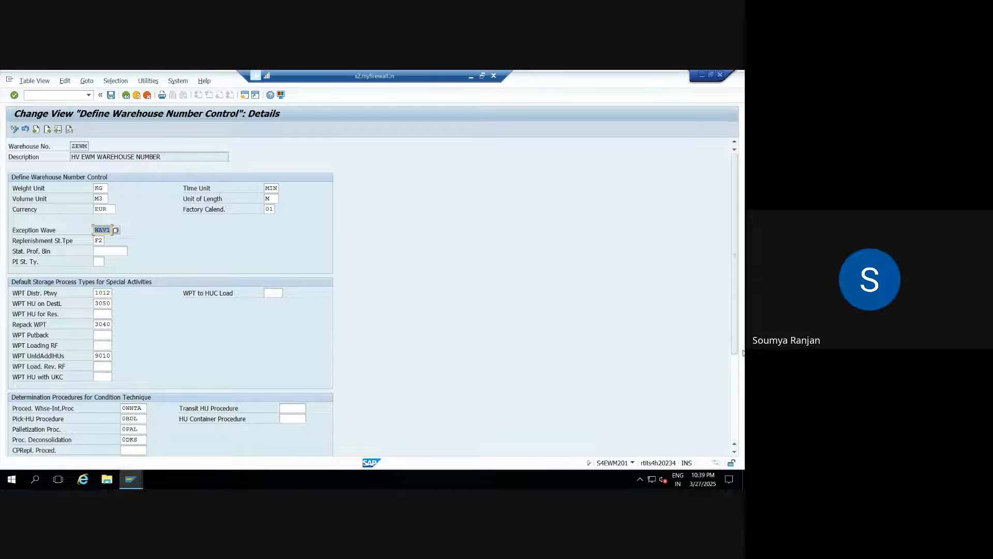
Scroll to External Systems and open the Link to subsys. dropdown, showing Link not active.
left_click_drag(737, 341, 255, 383)
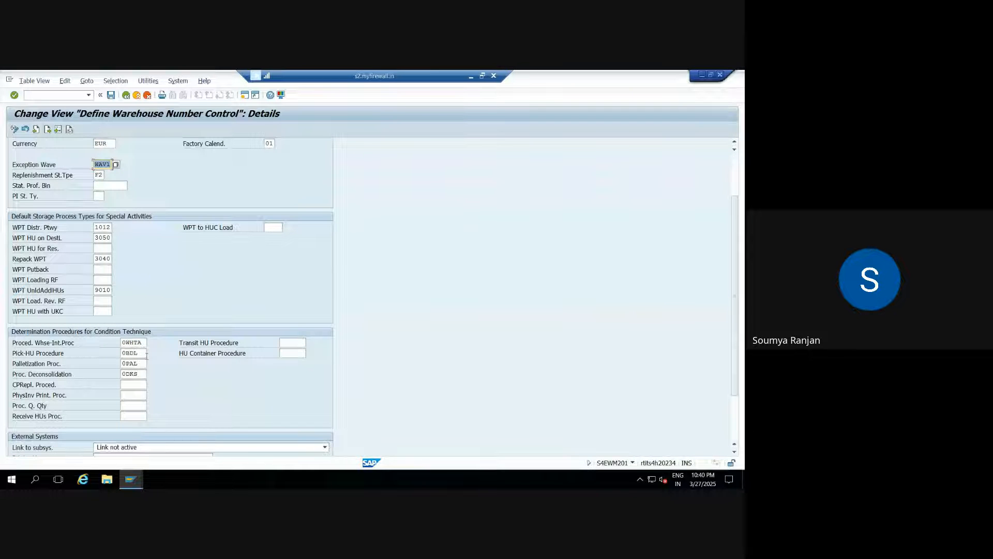
key("Tab")
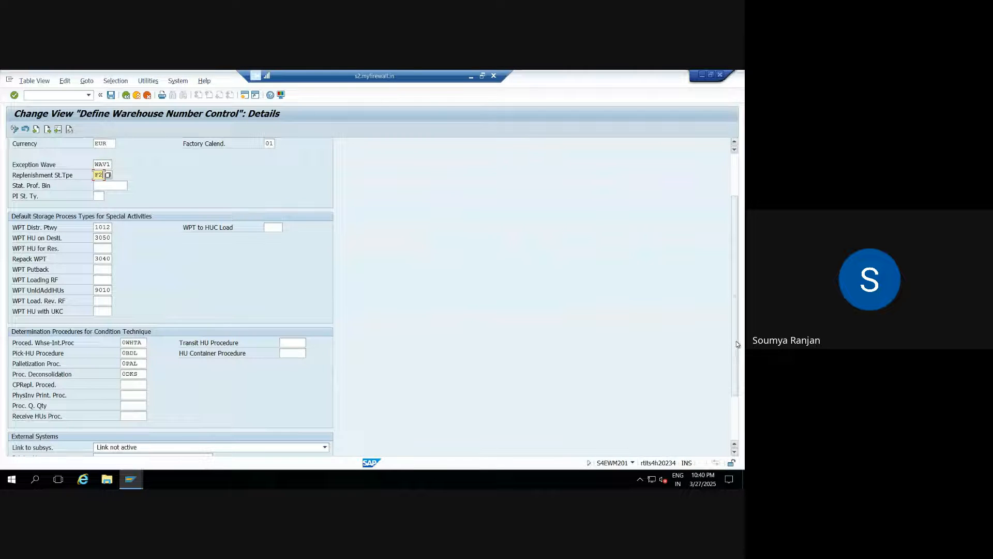
left_click_drag(737, 340, 736, 391)
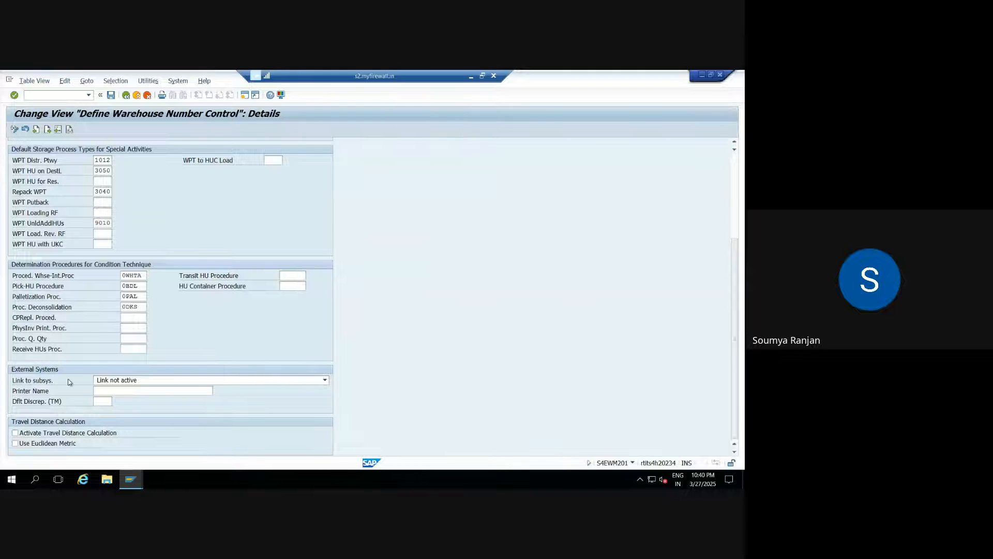
left_click(325, 383)
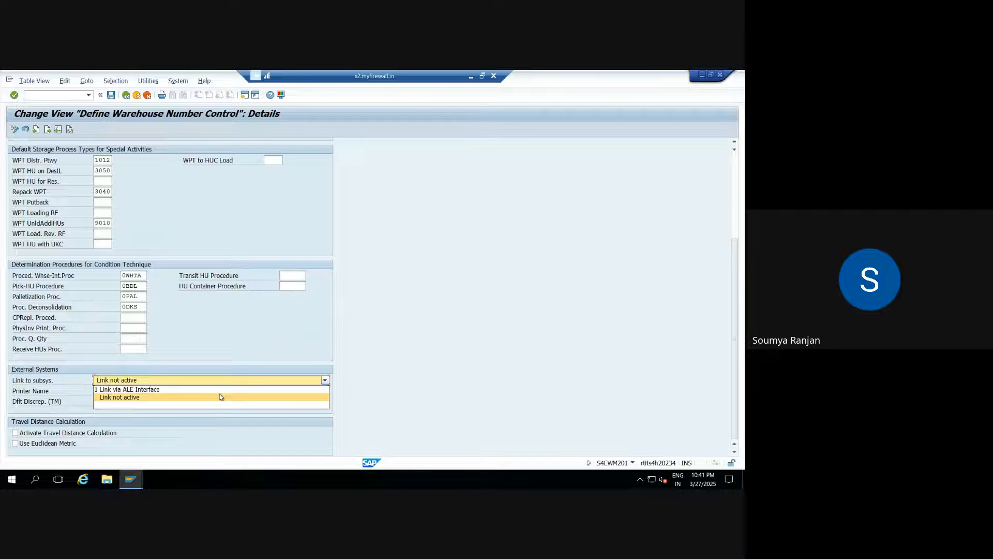
Keep Link not active, choose Stay in the call in Meet, and return to SAP.
left_click(407, 409)
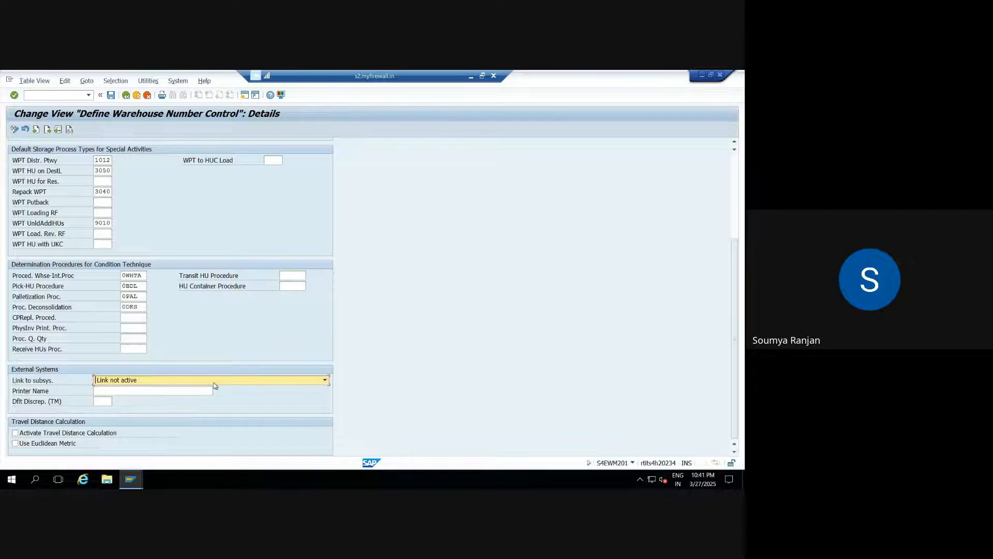
left_click(106, 393)
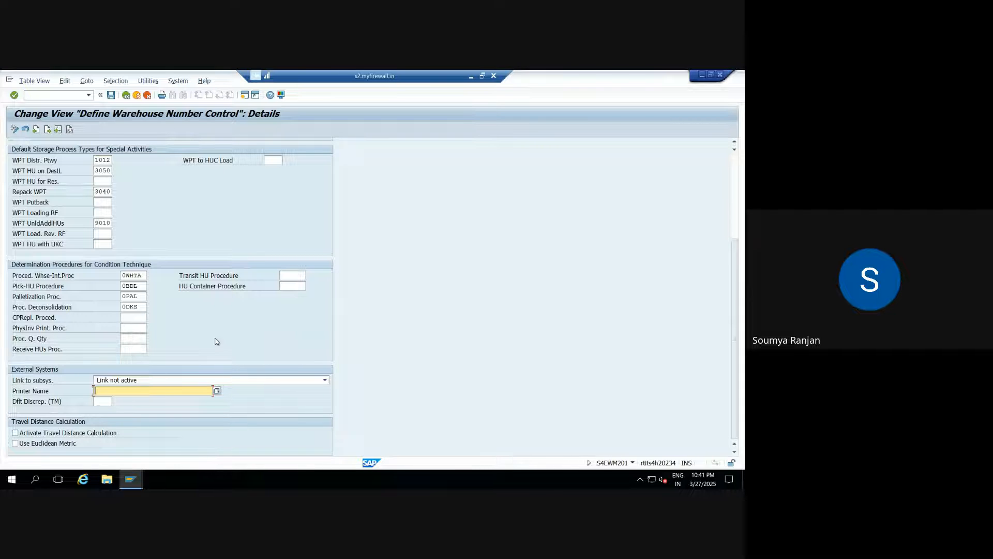
left_click(472, 80)
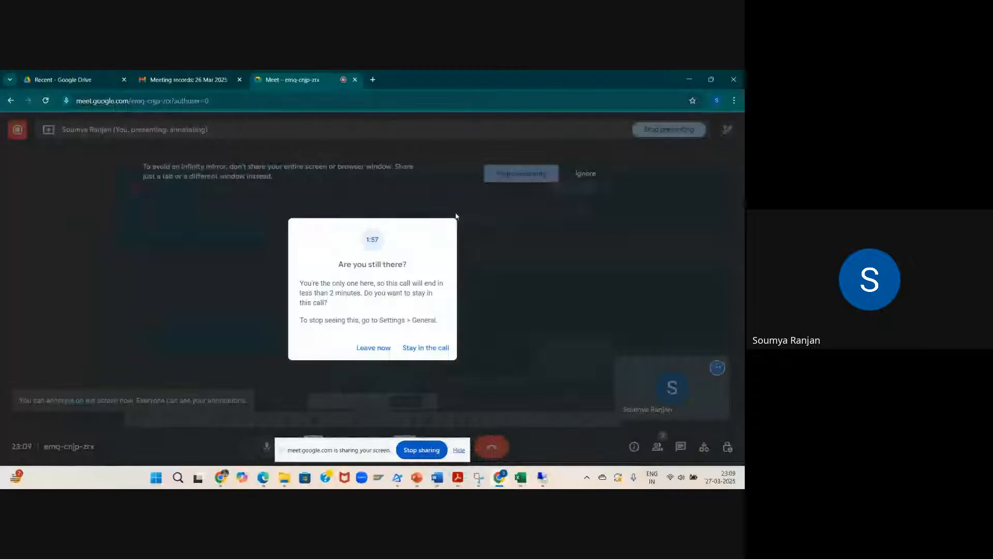
left_click(422, 348)
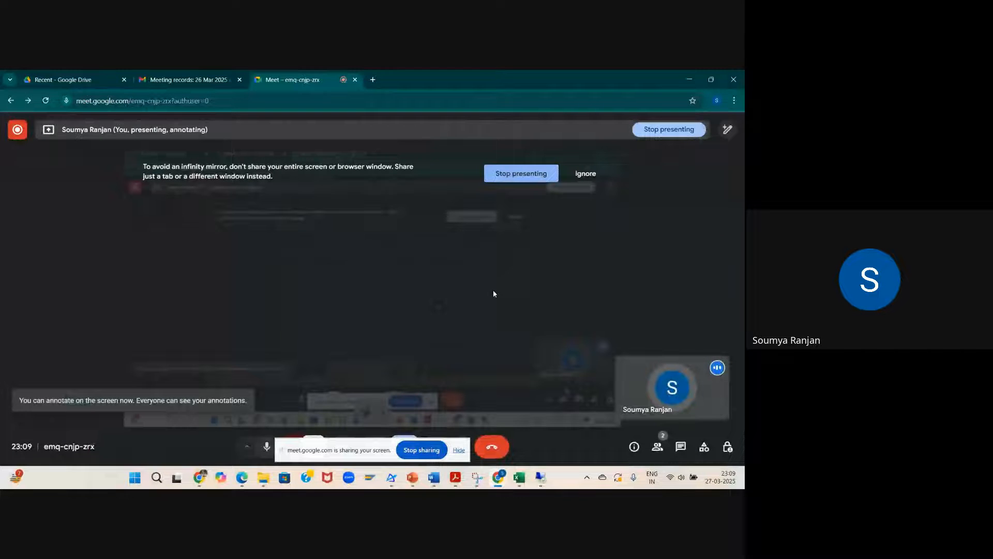
left_click(547, 482)
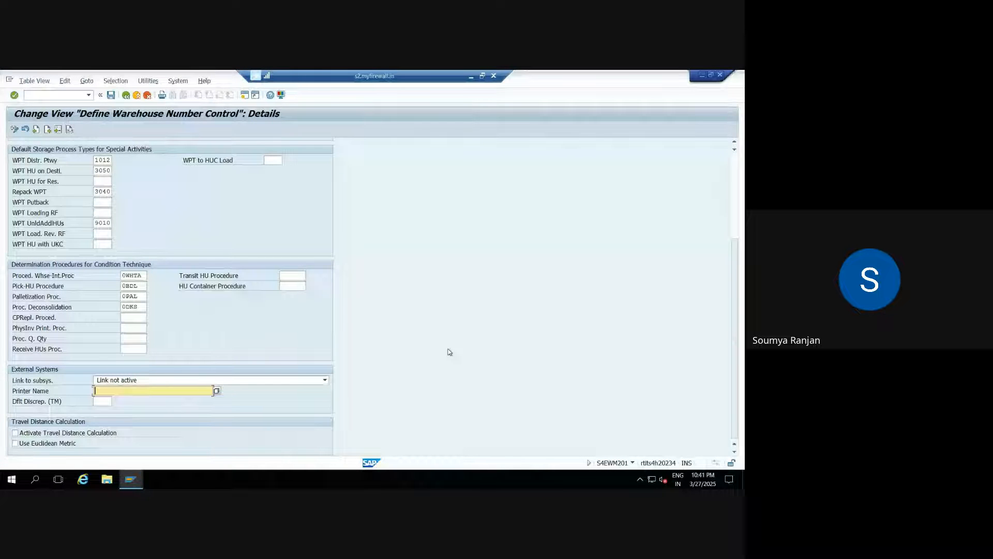
Save ZEWM's warehouse number control settings, go back to the overview, and reopen ZEWM's details.
left_click(732, 170)
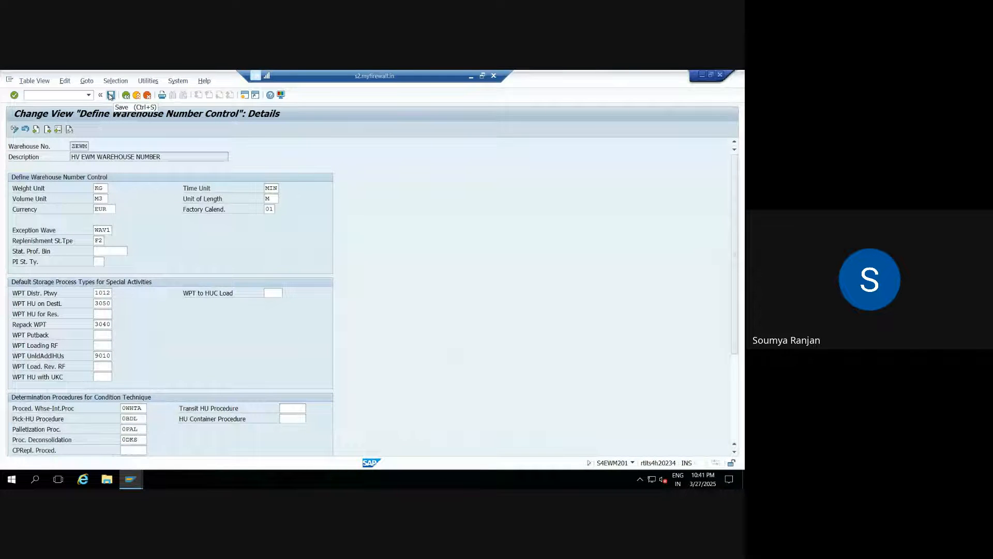
left_click(110, 96)
double_click(103, 188)
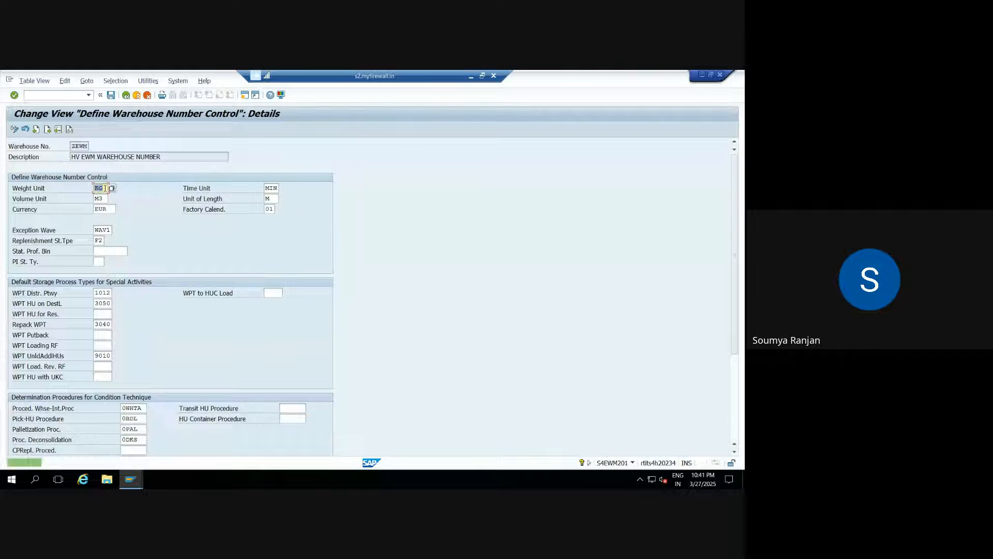
left_click(125, 96)
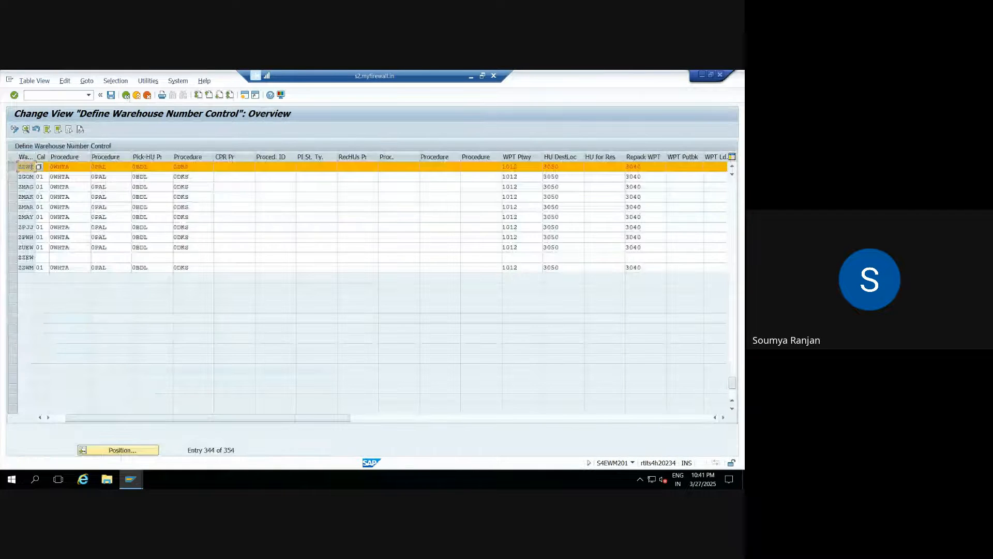
left_click(25, 129)
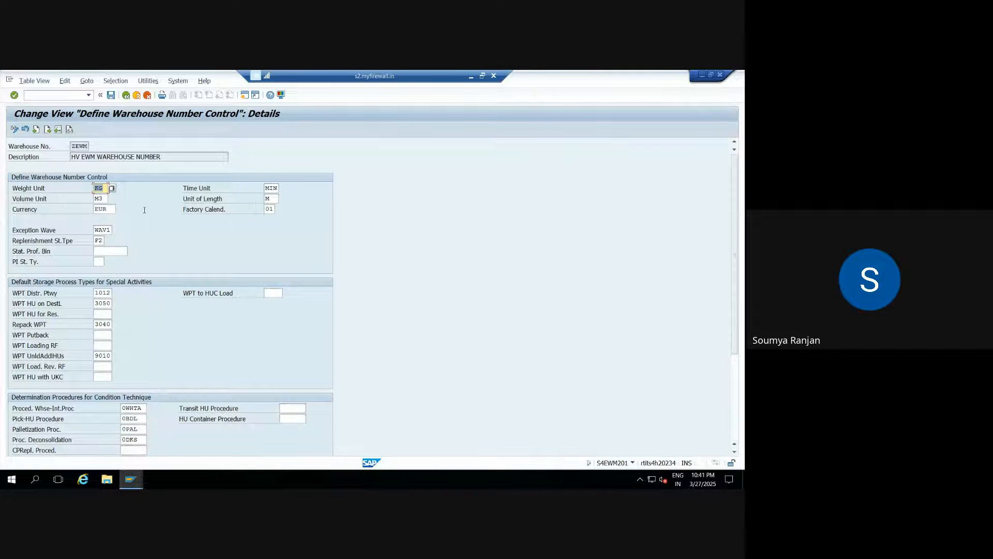
Enter INR in Currency and pick IN India from the Factory Calend. value list.
left_click(108, 210)
type("IN")
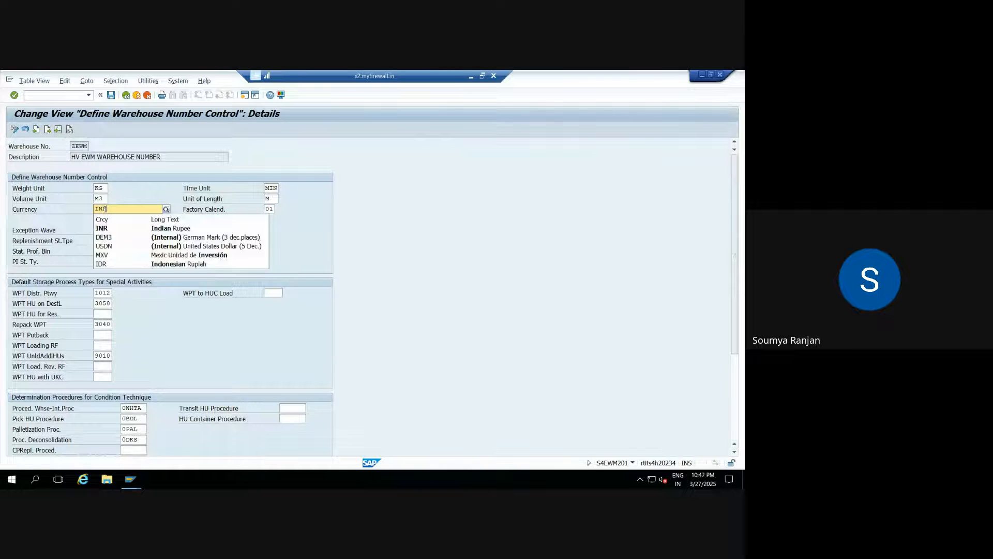
type("R")
left_click(107, 230)
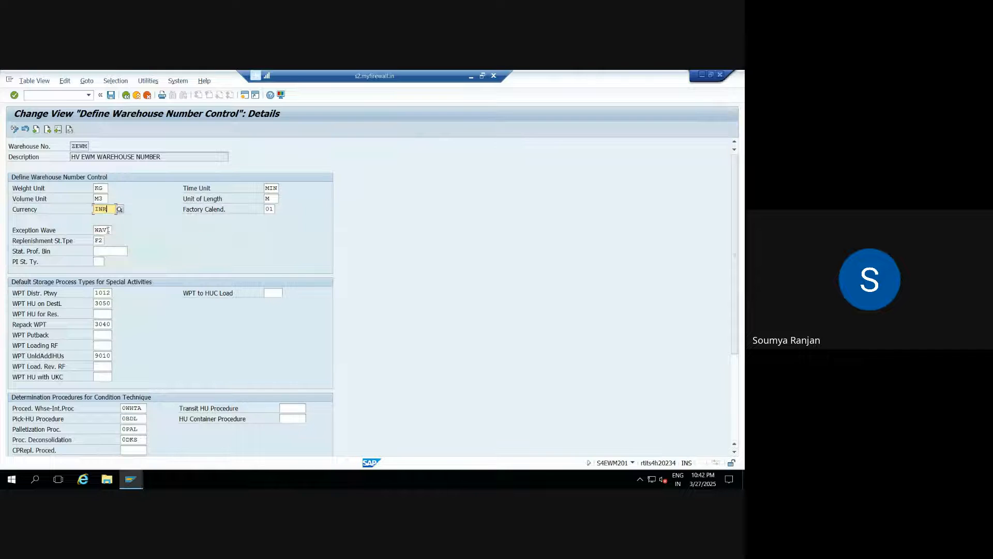
left_click(273, 209)
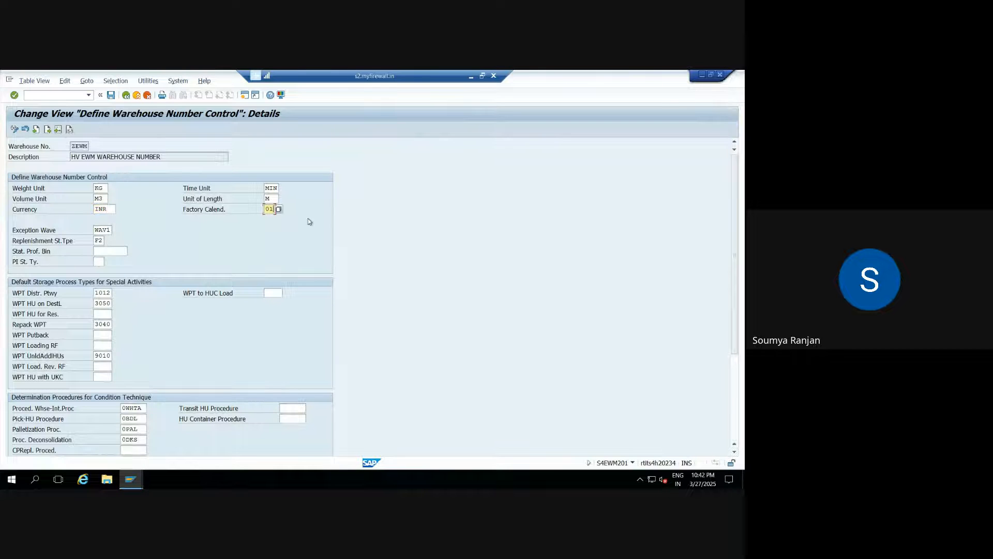
left_click(279, 209)
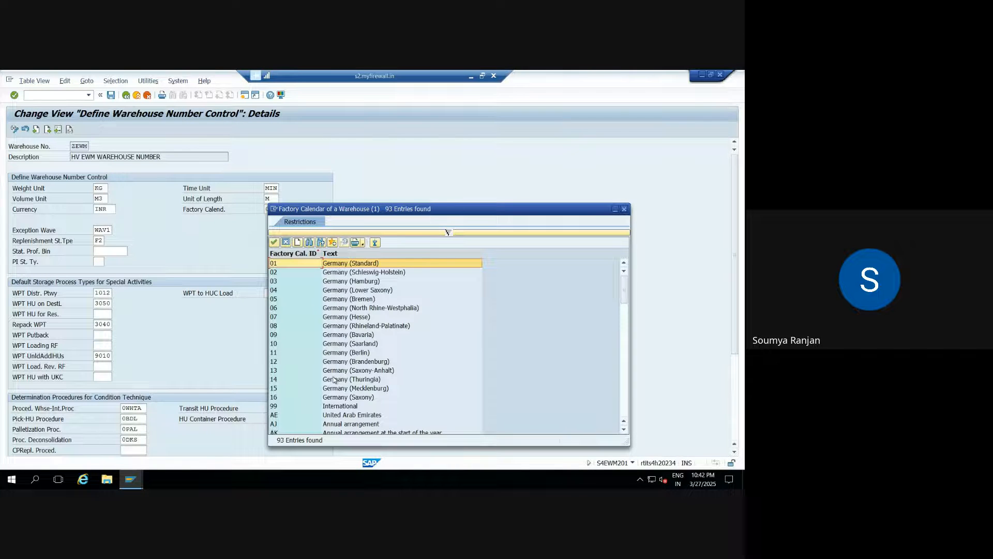
left_click(626, 390)
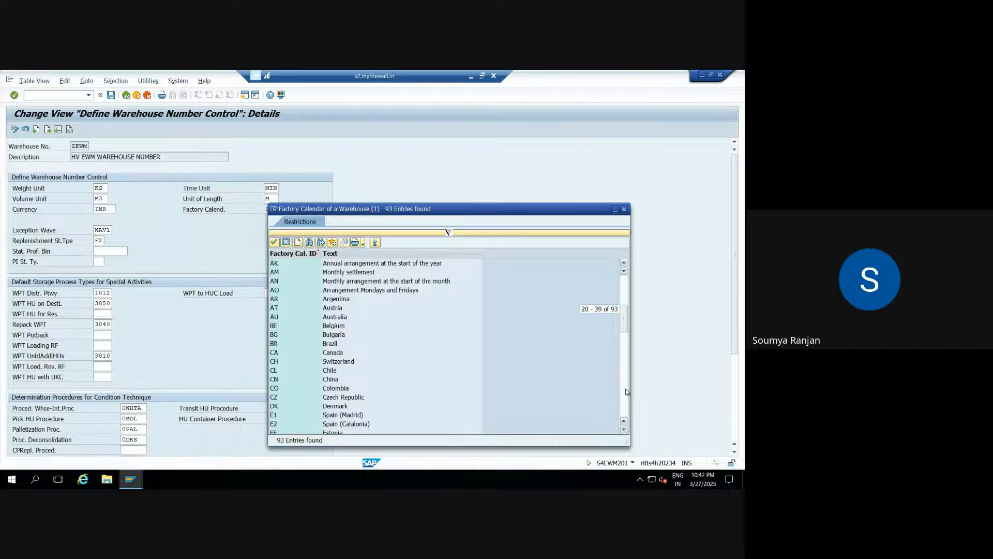
left_click(627, 392)
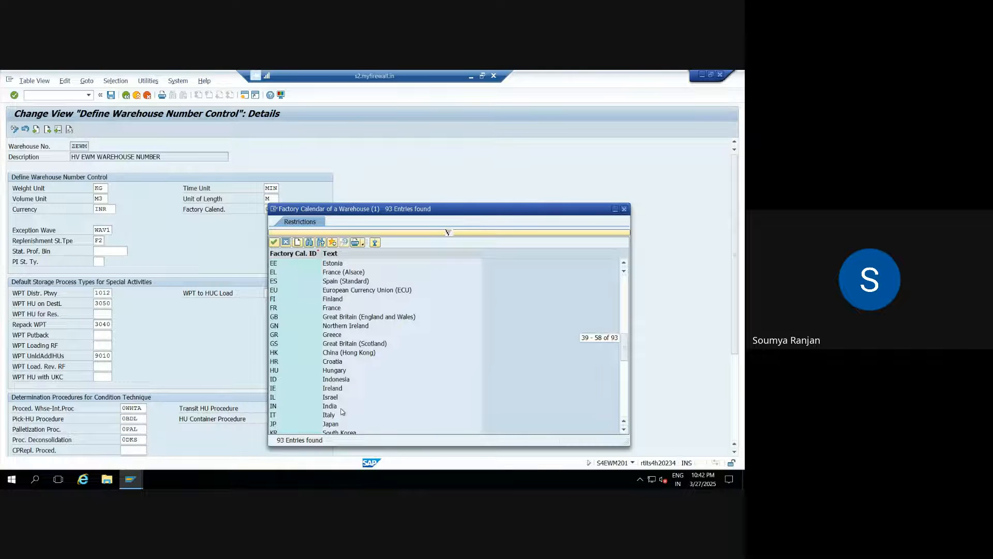
double_click(340, 409)
double_click(105, 188)
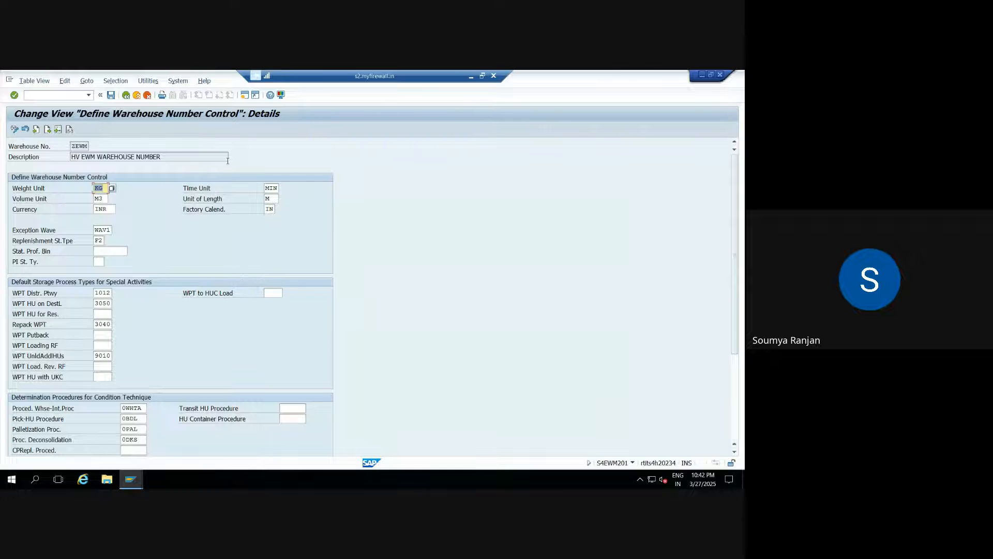
Save ZEWM's changed settings into the customizing request and go back to the Display IMG tree.
left_click(111, 96)
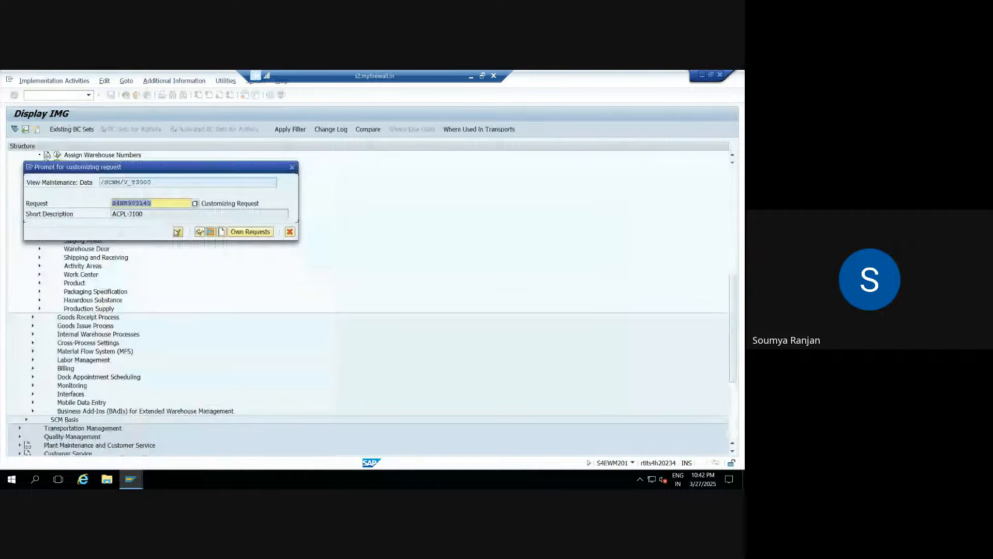
left_click(177, 231)
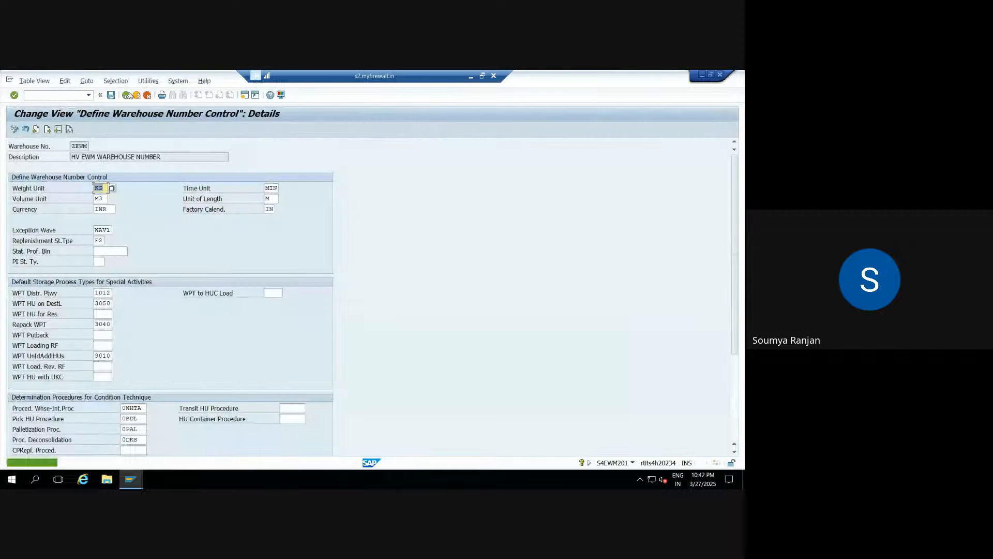
left_click(128, 95)
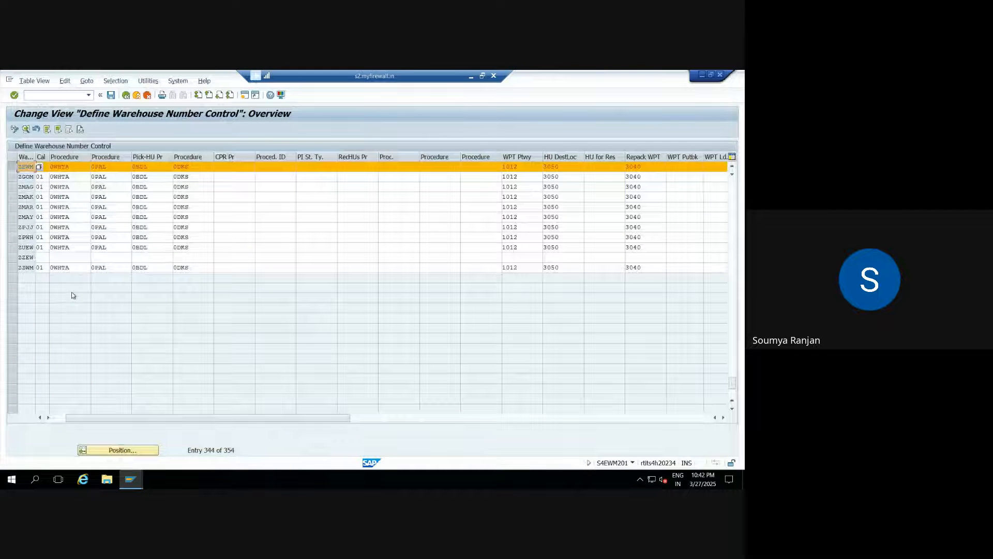
key("F3")
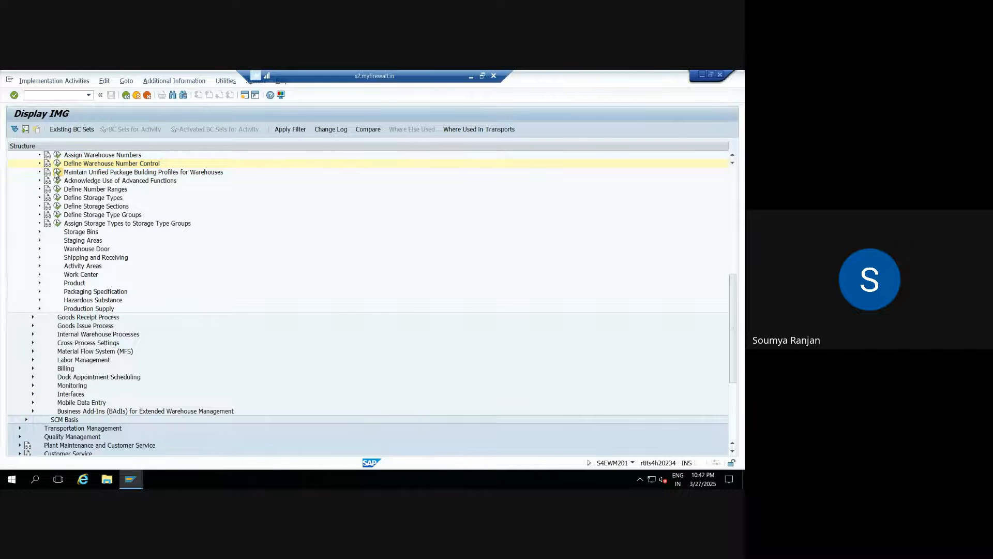
Run the Acknowledge Use of Advanced Functions activity to list every warehouse's usage mode.
left_click(57, 172)
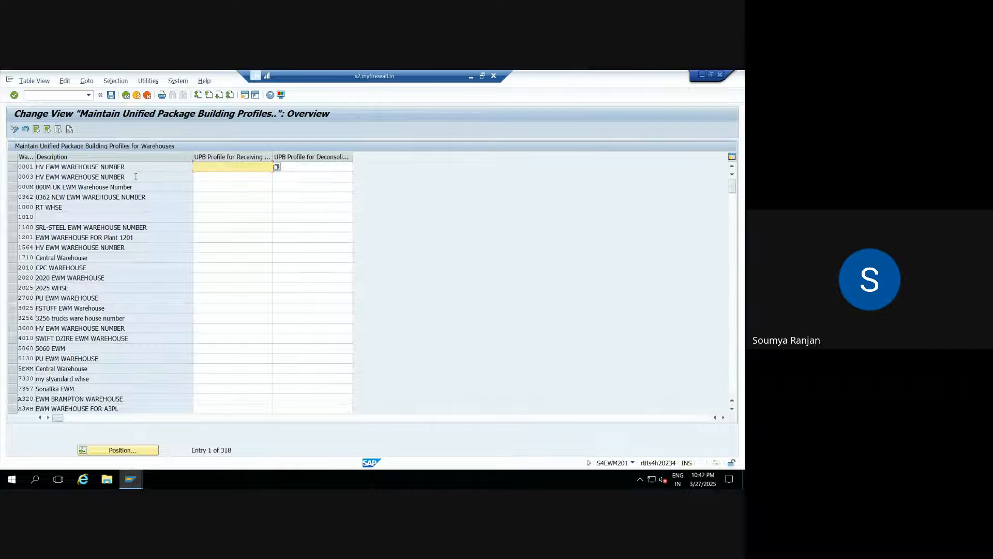
left_click(125, 95)
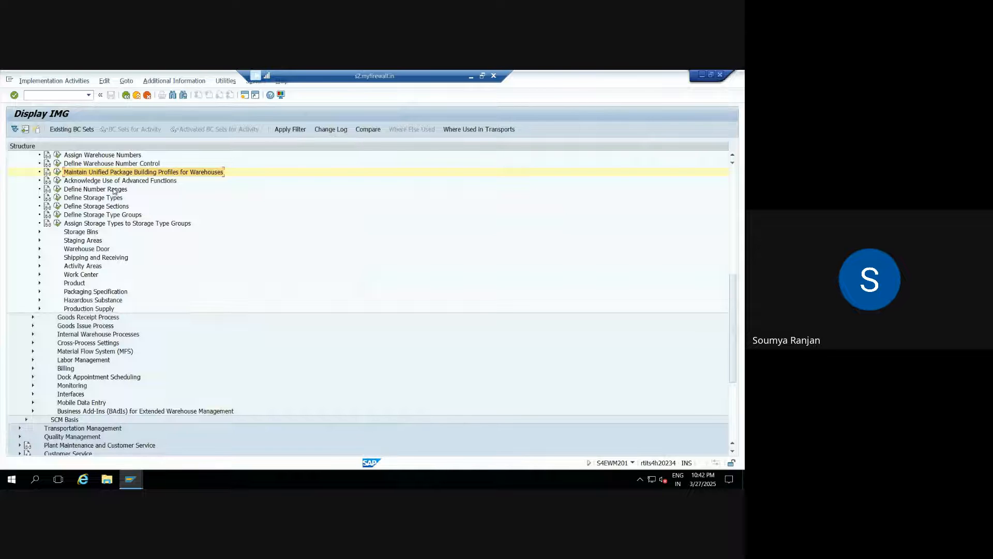
left_click(58, 181)
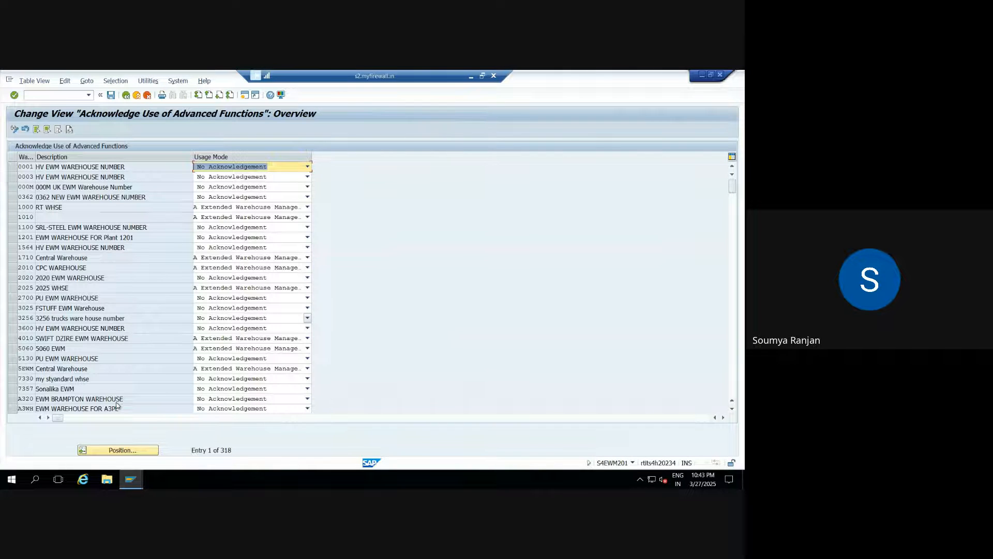
Position to warehouse ZEWM, set its usage mode to 'A Extended Warehouse Management' and save.
left_click(129, 452)
type("zew")
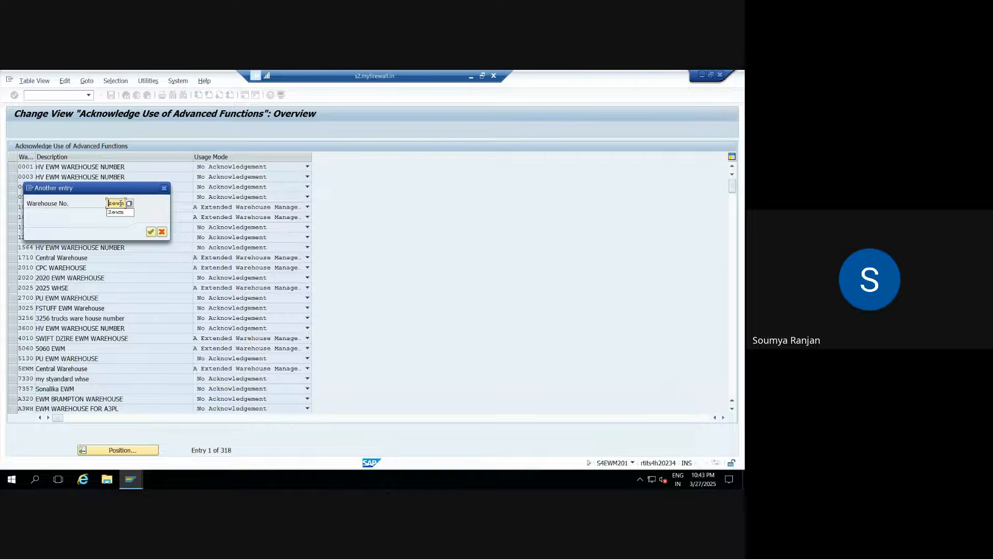
key("Return")
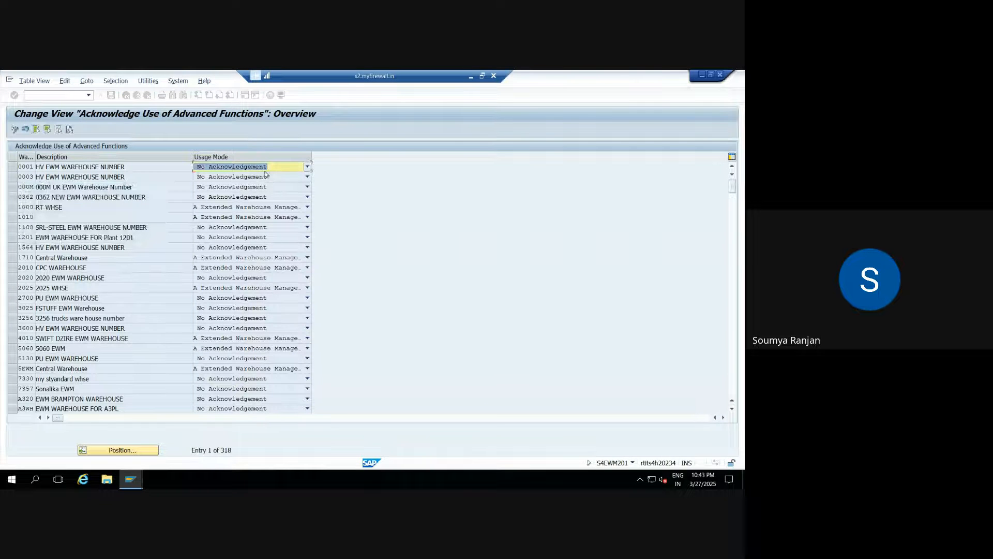
left_click(307, 166)
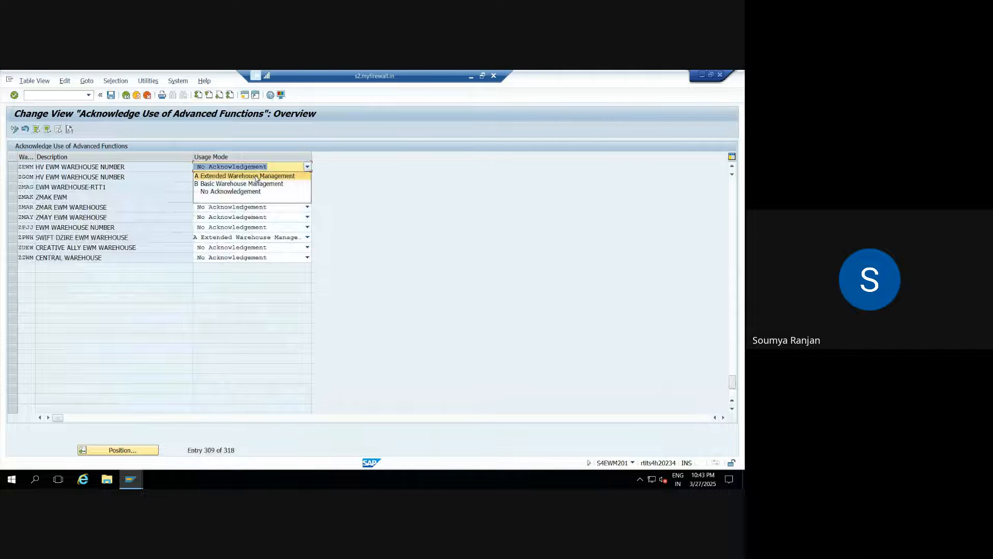
left_click(257, 176)
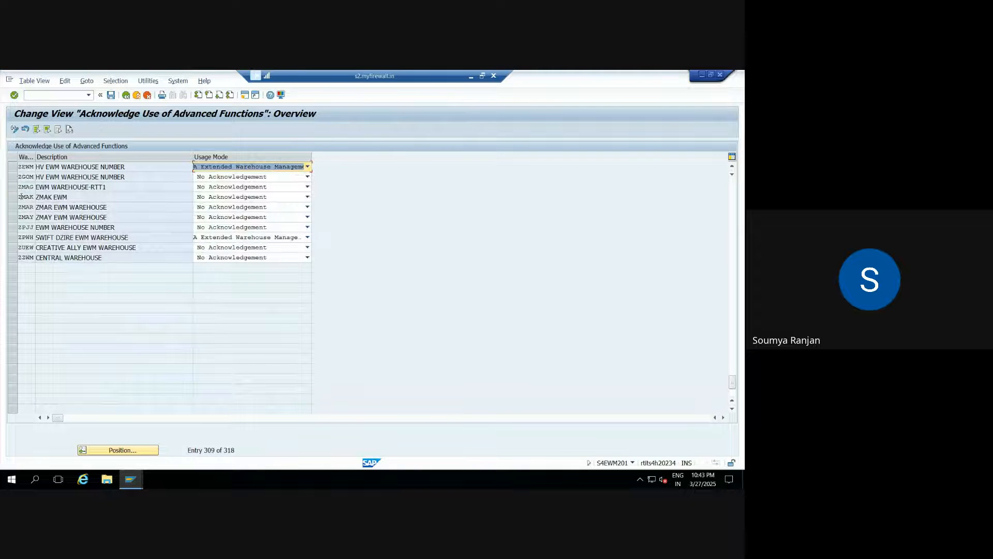
left_click(111, 96)
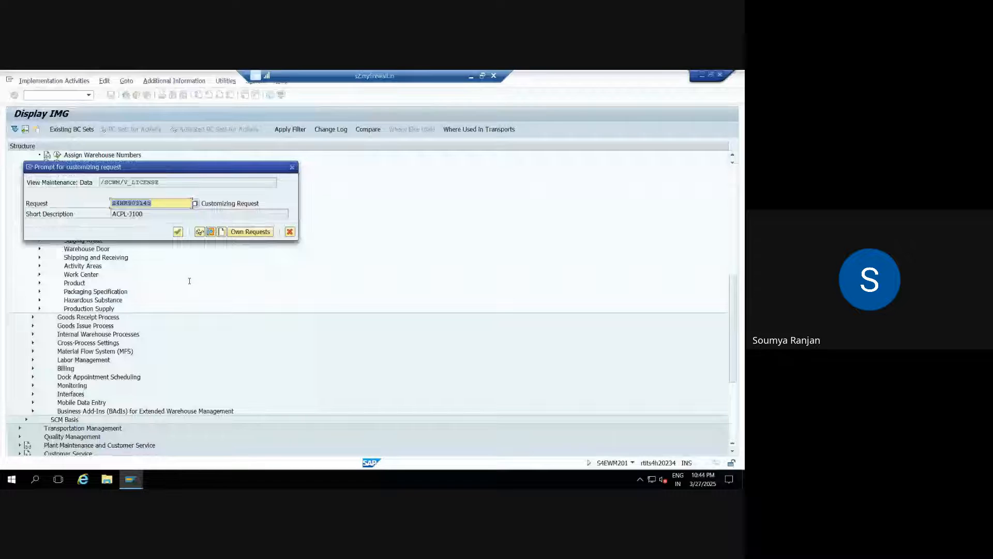
Confirm the customizing request, then run Define Number Ranges from the IMG tree.
key("Return")
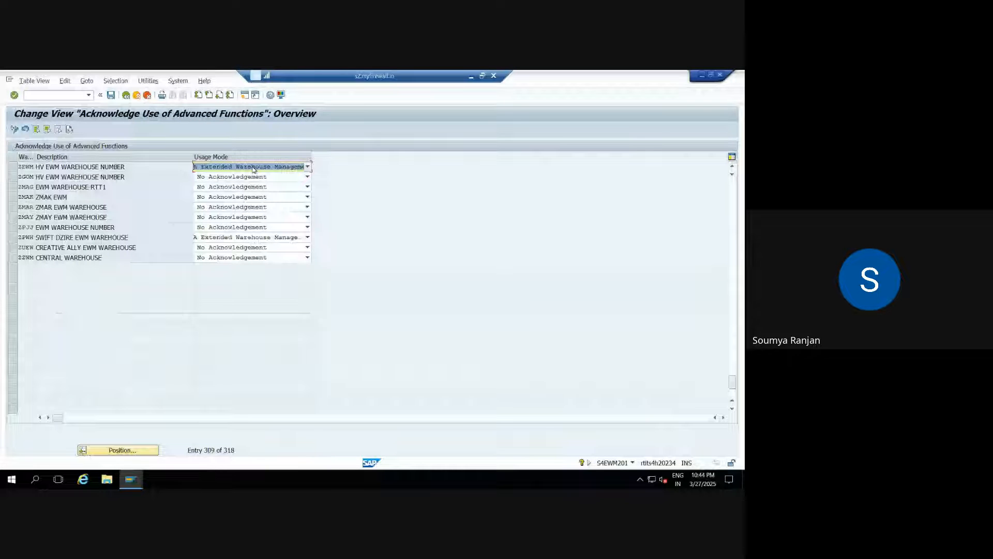
left_click(127, 96)
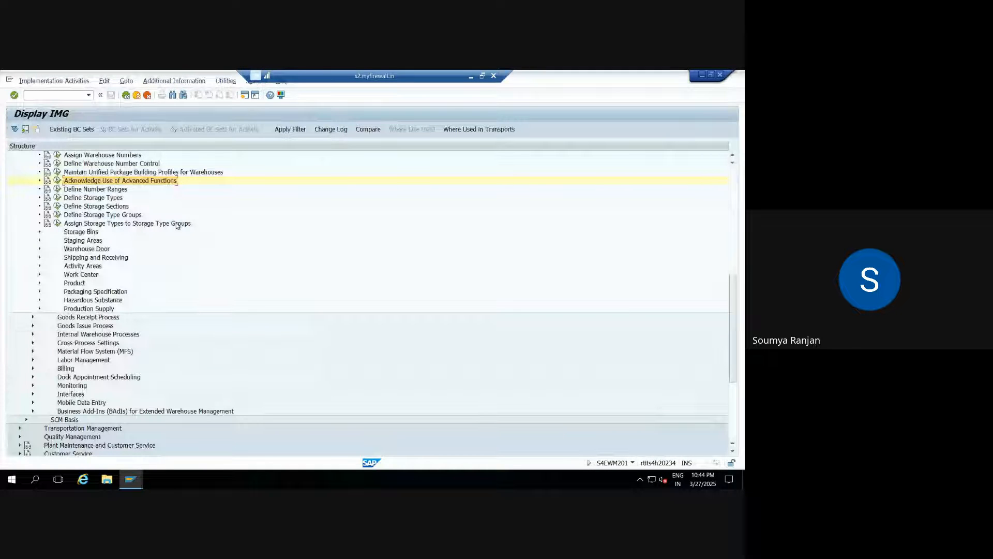
left_click(57, 189)
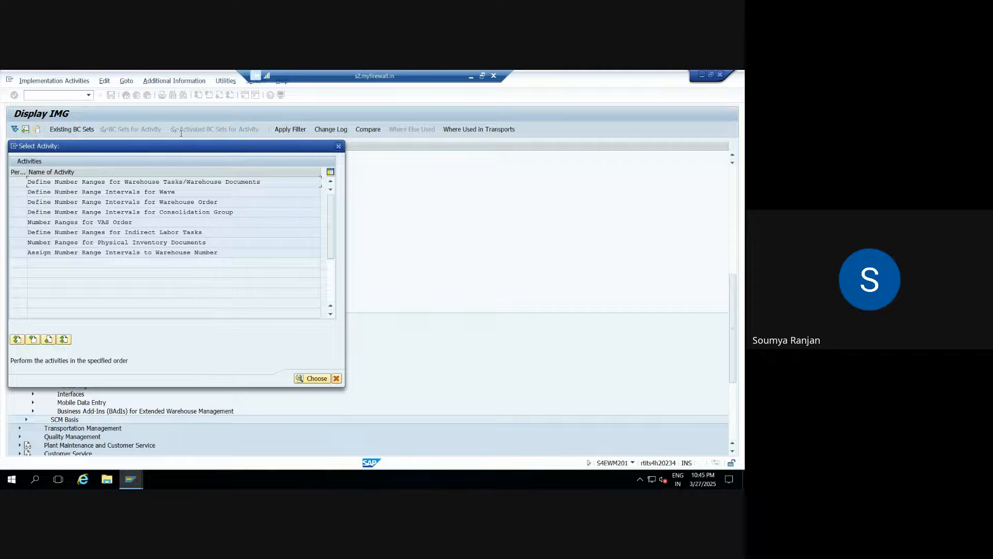
Open the warehouse task number range intervals for warehouse ZEWM in change mode.
double_click(91, 181)
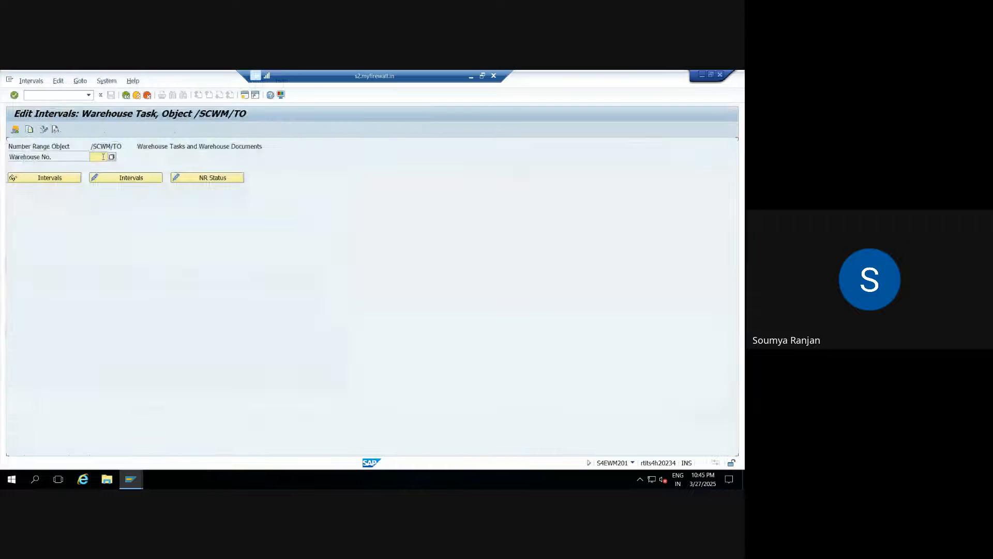
type("zewm")
left_click(114, 179)
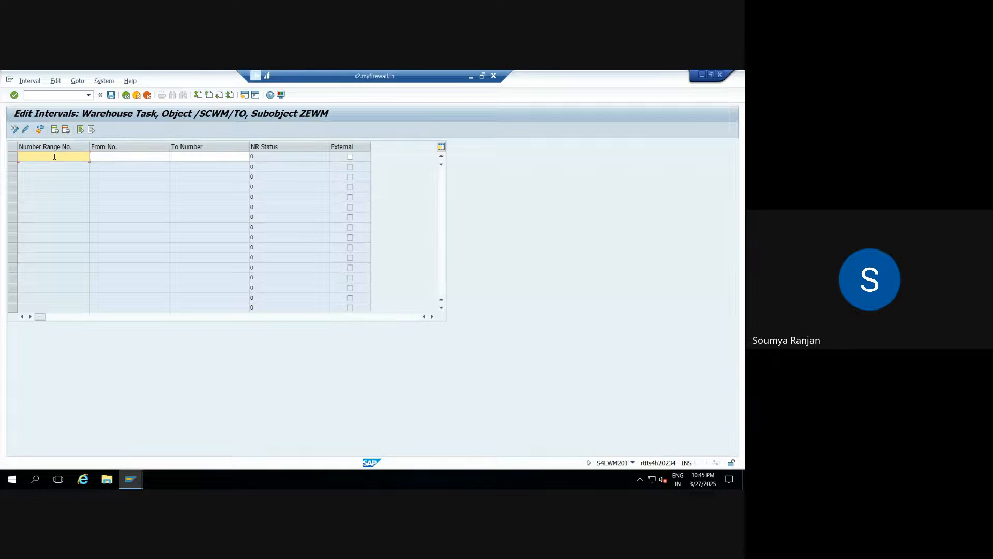
Add warehouse task interval 01 running from 1 to 199.
type("01")
key("Tab")
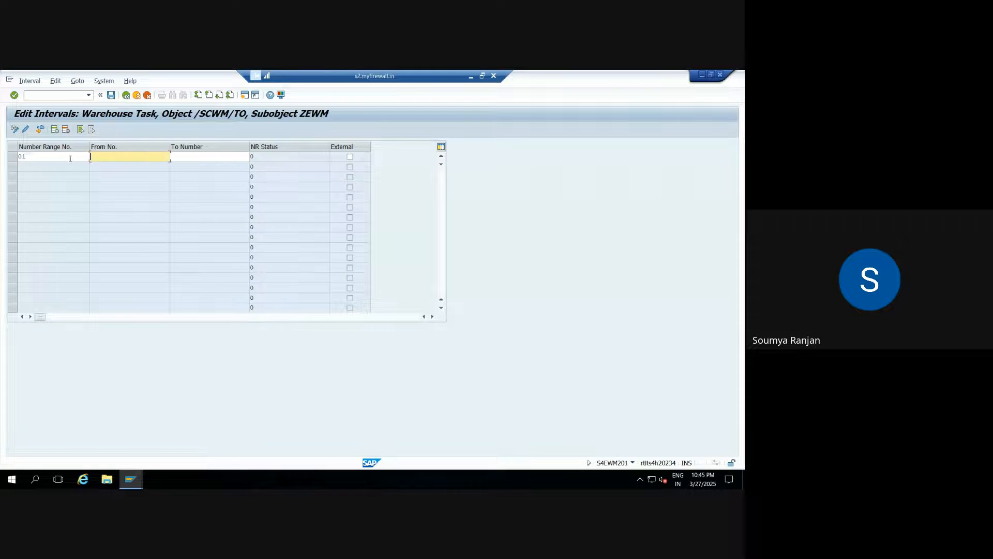
type("0")
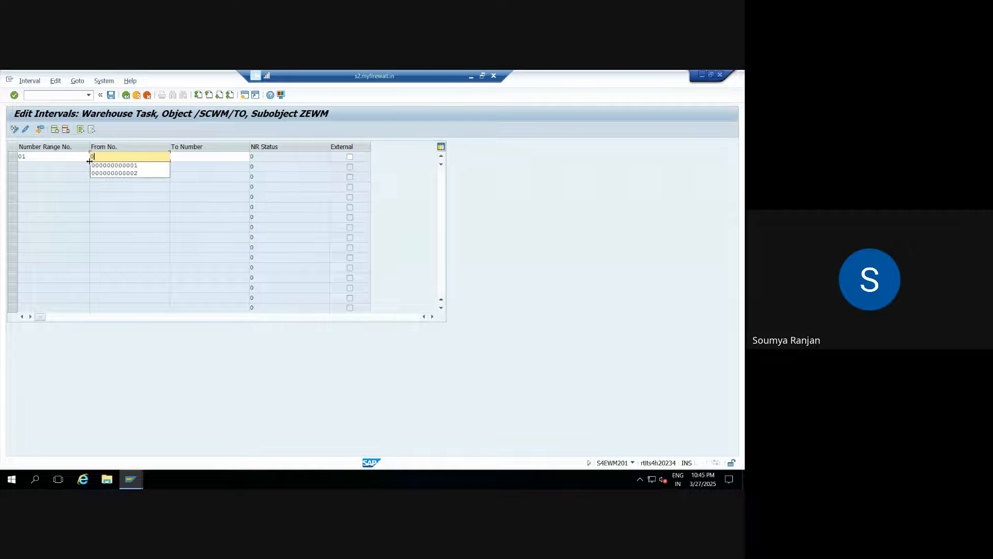
type("0")
key("BackSpace")
type("1")
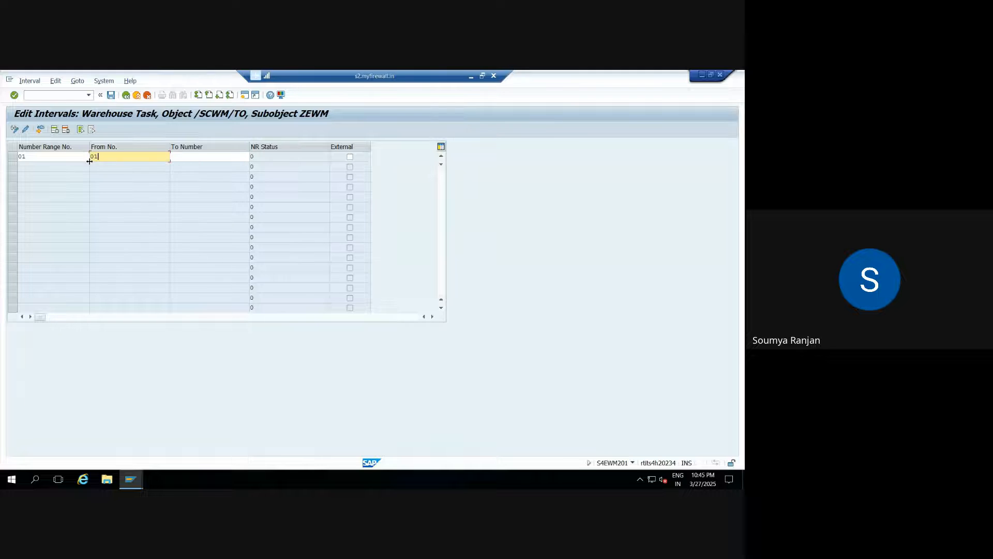
key("BackSpace")
key("BackSpace")
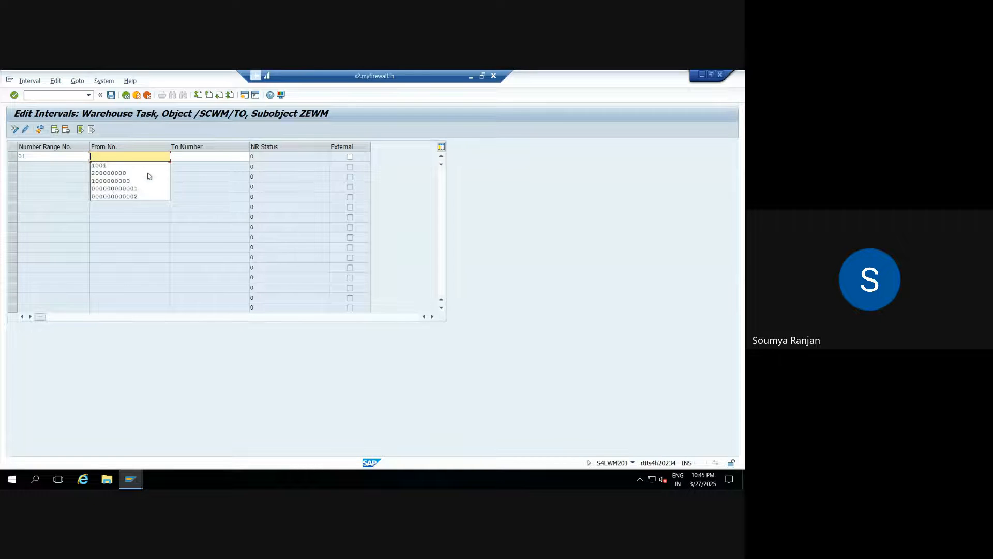
type("1")
left_click(224, 156)
type("19")
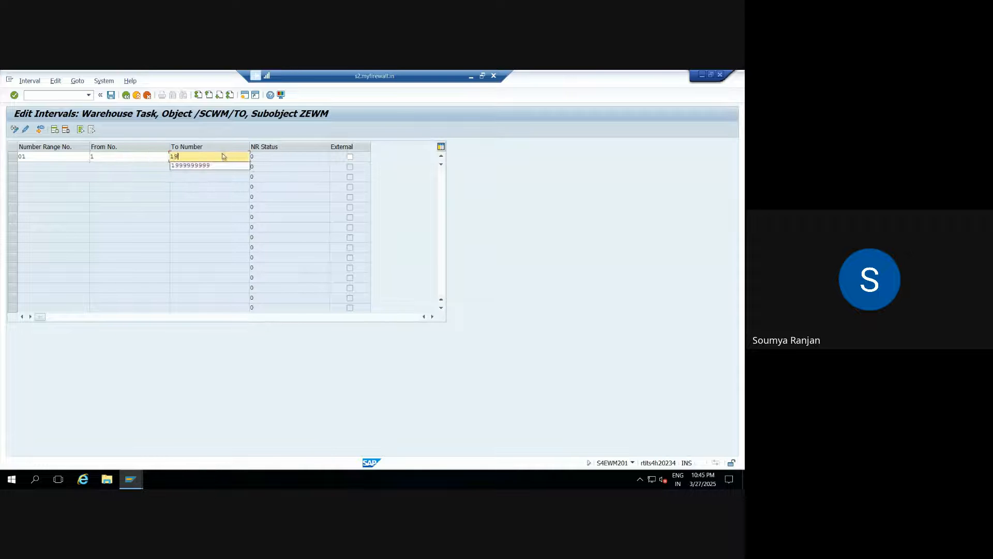
type("9")
key("Return")
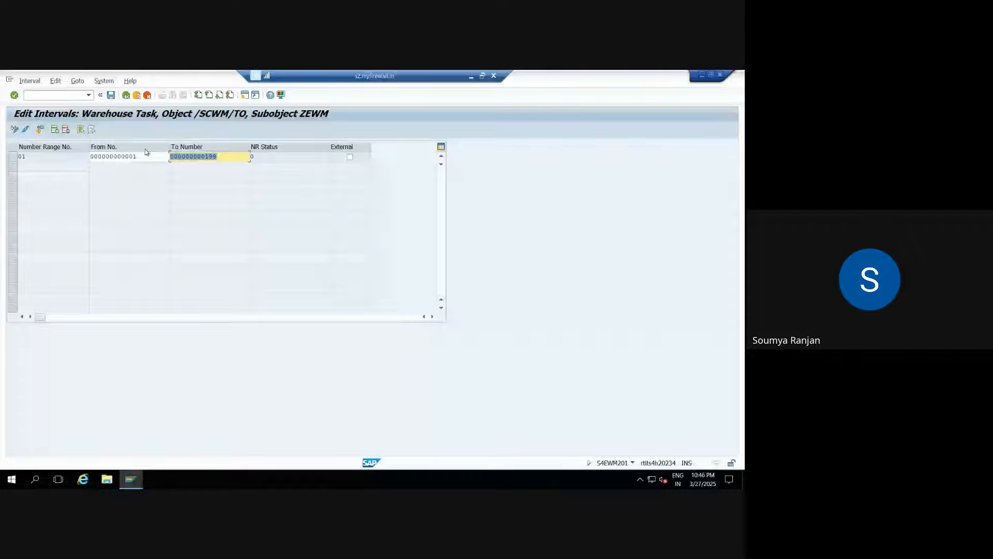
Save the ZEWM warehouse task interval 01 and return to the /SCWM/TO Edit Intervals screen.
left_click(111, 96)
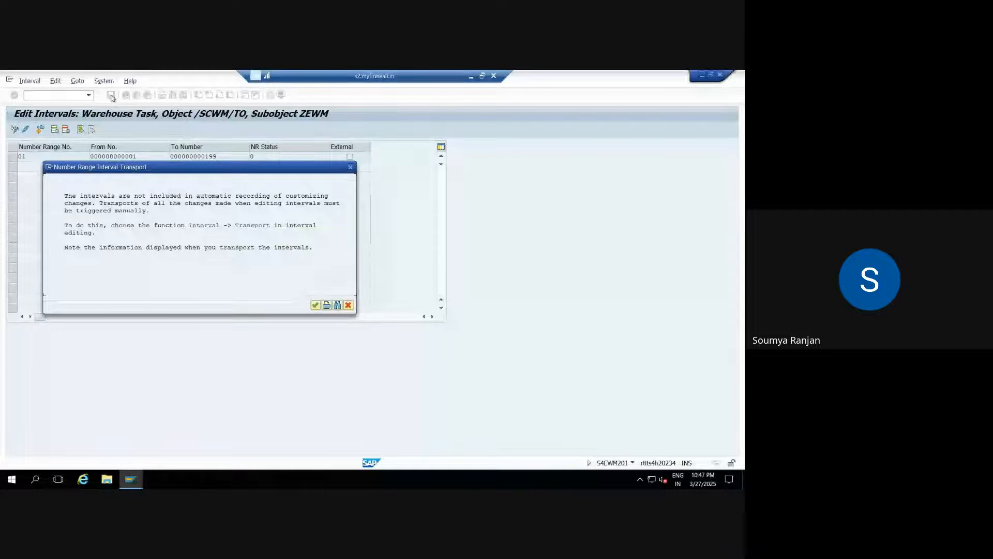
left_click(315, 305)
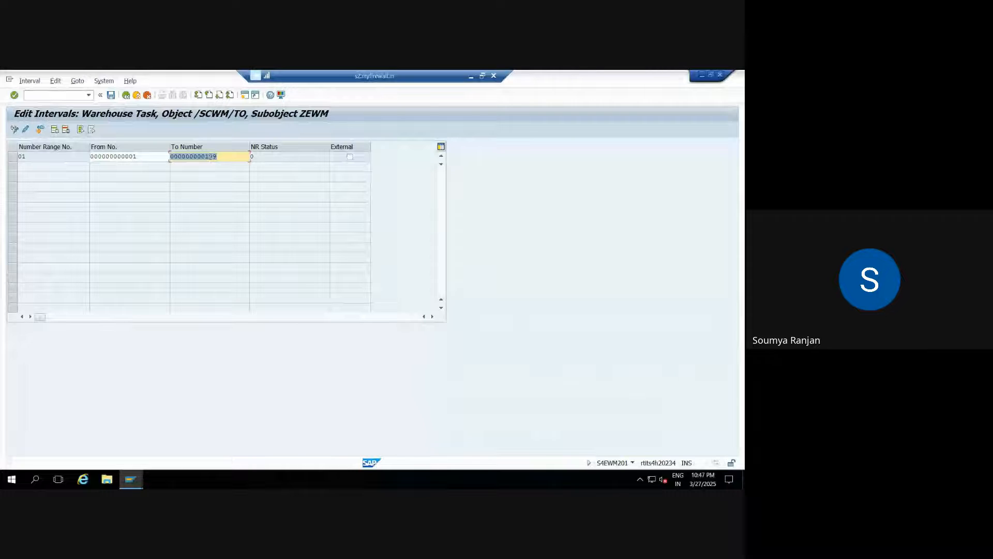
left_click(111, 95)
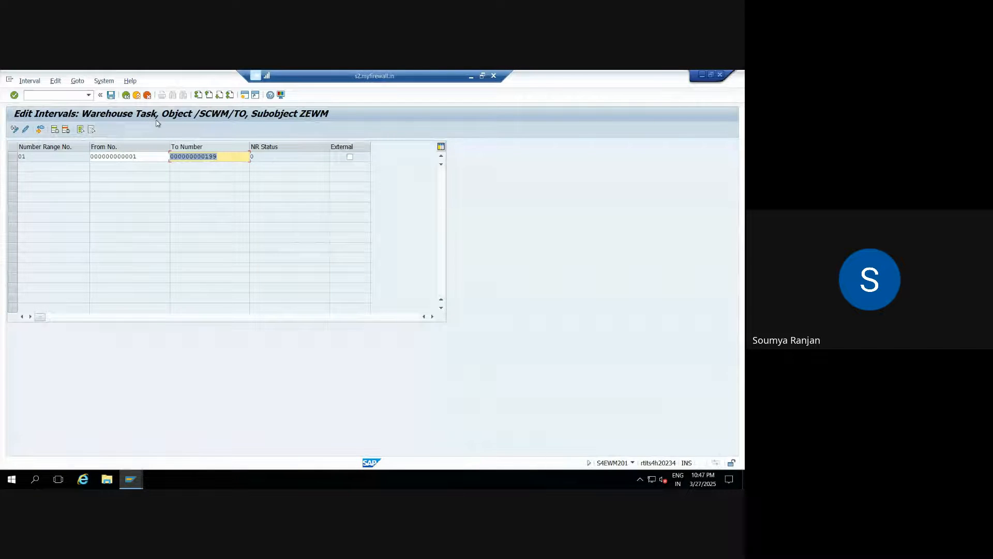
key("F3")
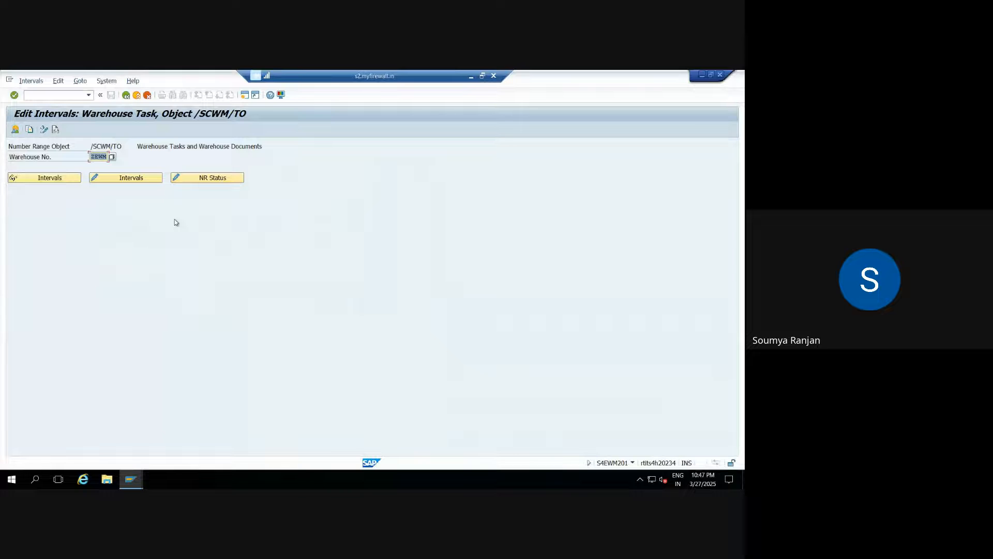
Go back to the number-range activity list to reach the wave interval editor.
key("F3")
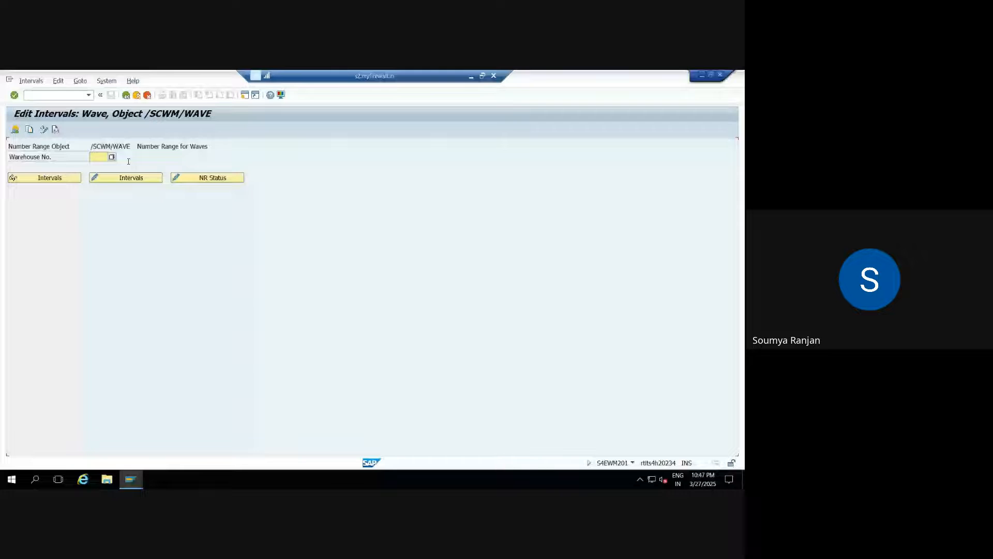
Enter warehouse number ZEWM for the /SCWM/WAVE number ranges.
left_click(98, 157)
type("zewm")
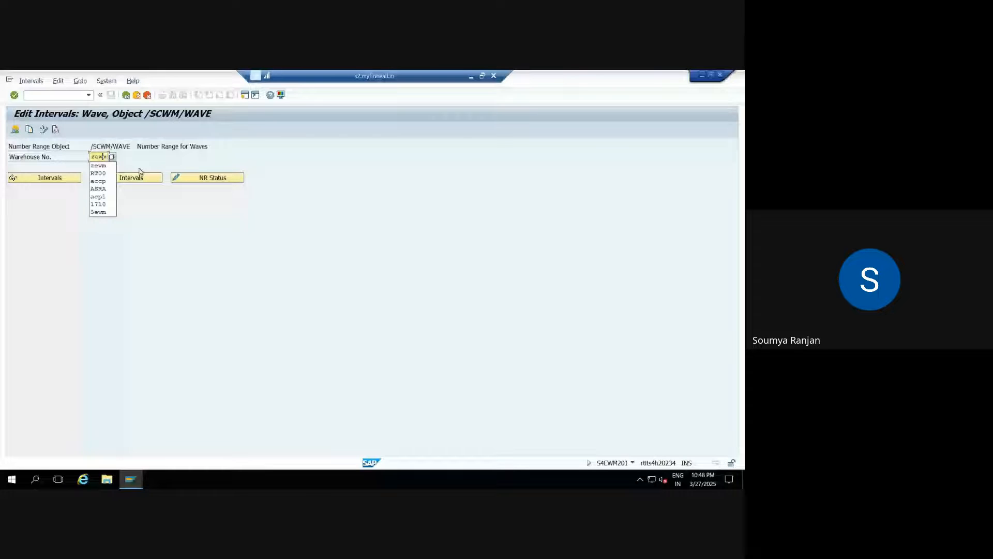
key("Return")
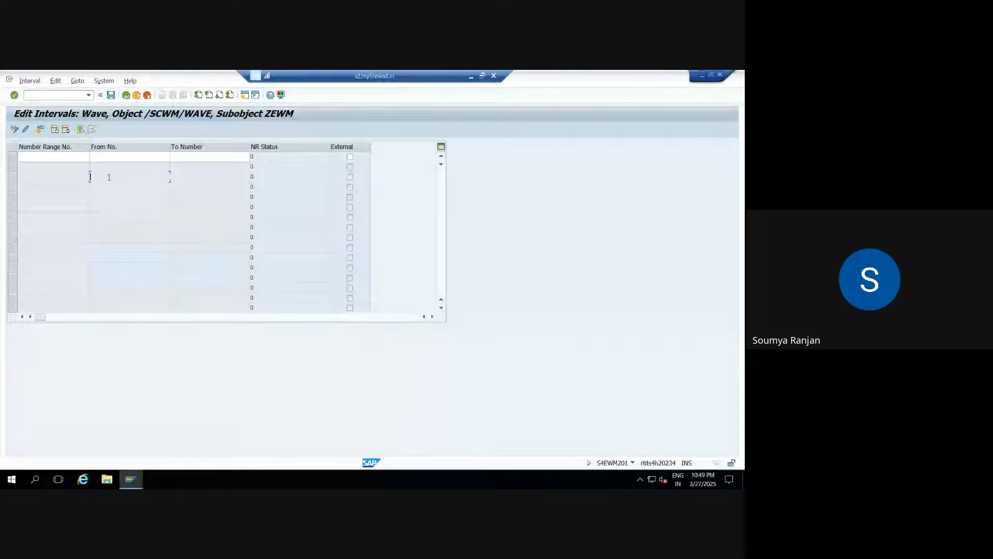
Add wave interval 01 running from 1 to 199.
left_click(73, 156)
type("01")
key("Tab")
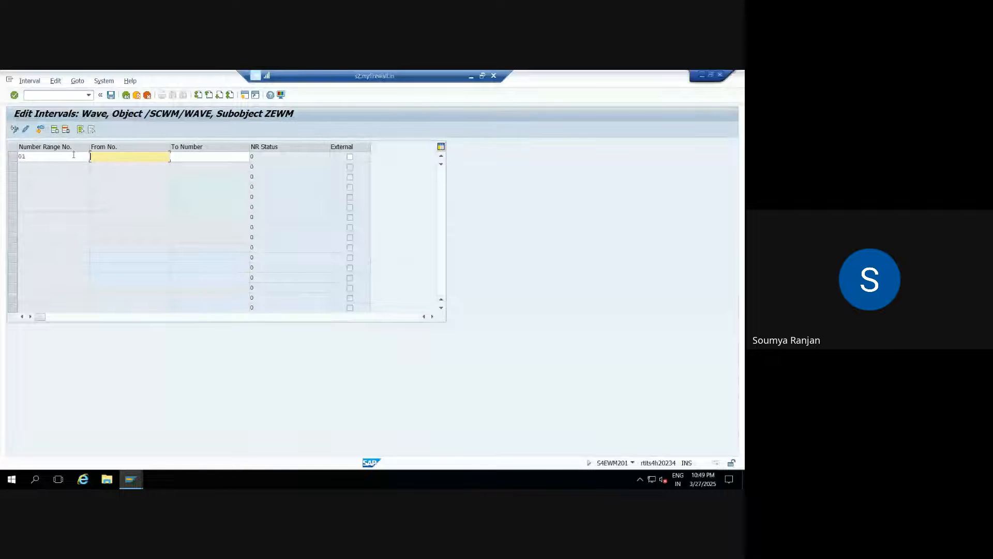
type("1")
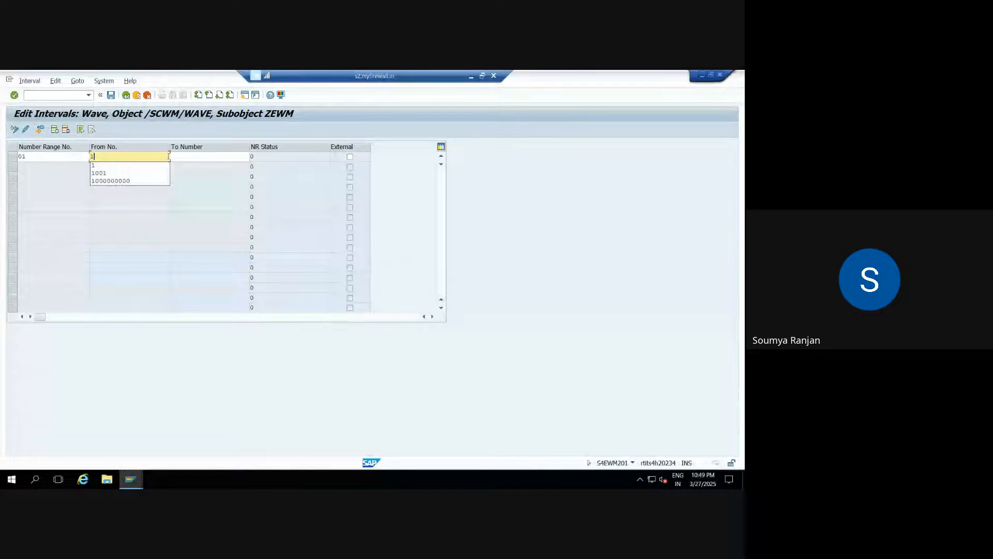
left_click(176, 156)
type("199")
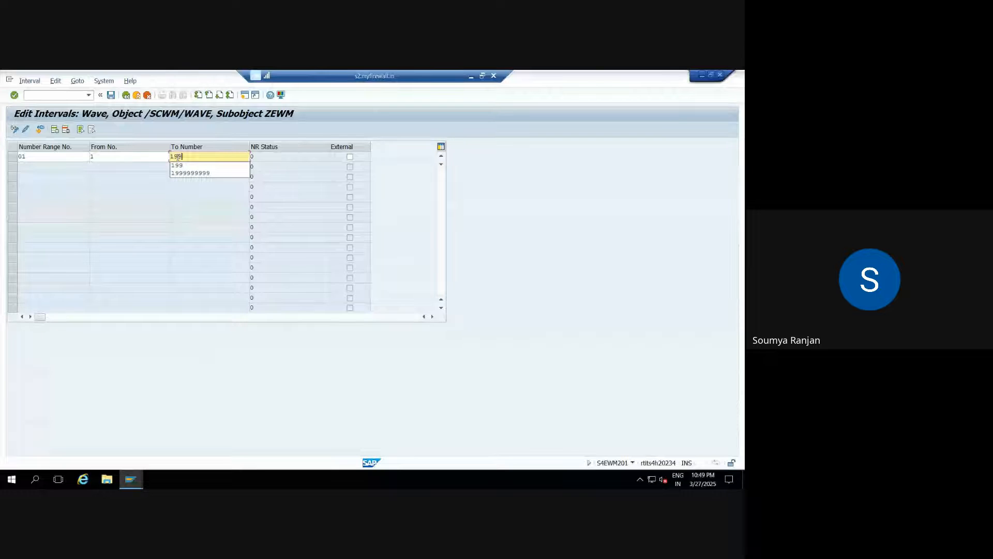
key("Return")
Save the wave interval and return to the list of number-range activities.
left_click(110, 94)
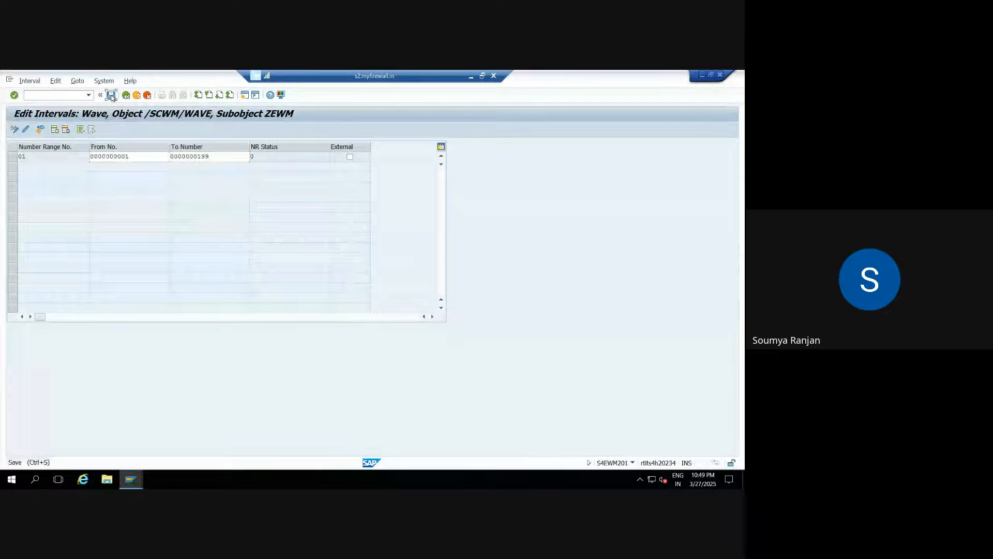
left_click(316, 304)
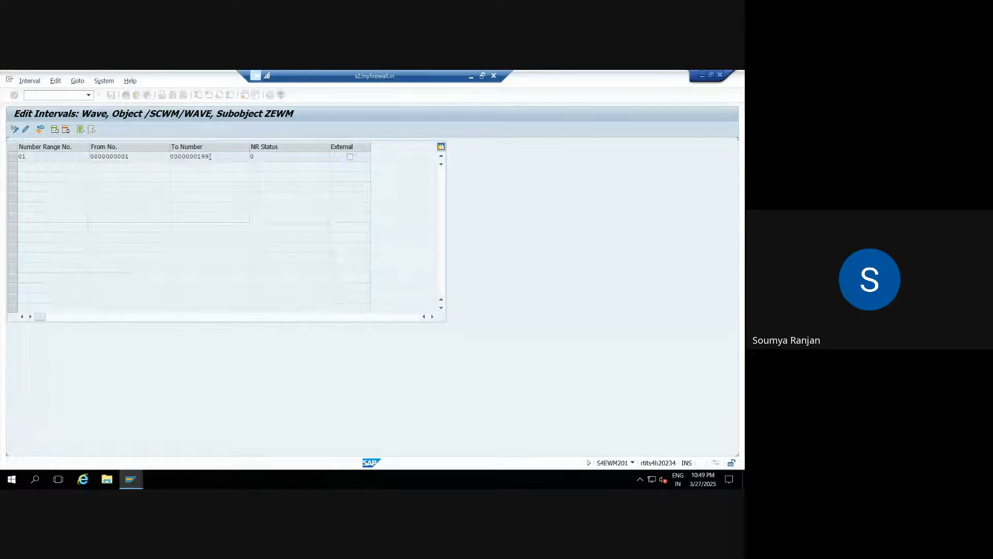
left_click(126, 97)
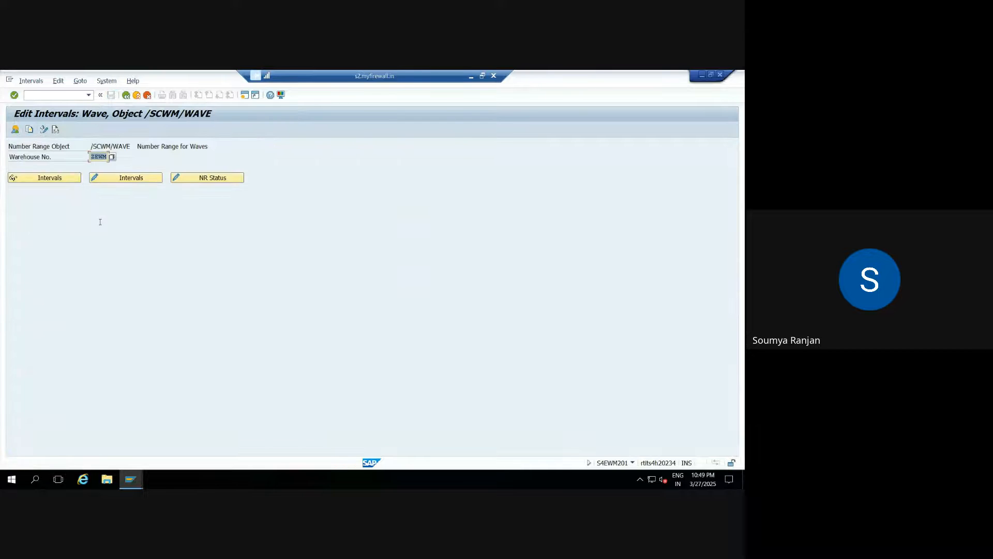
left_click(125, 96)
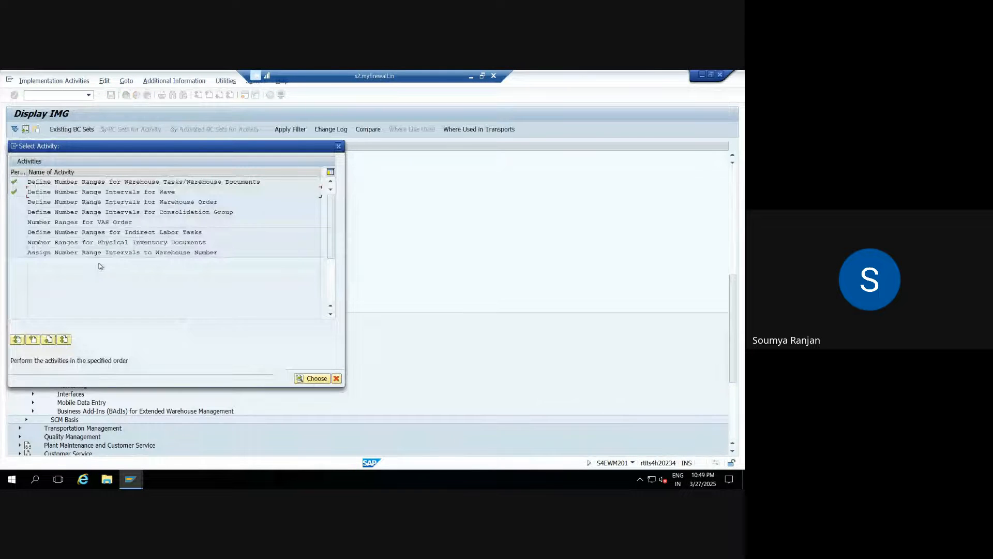
Open the warehouse order number range intervals for ZEWM in change mode.
double_click(63, 206)
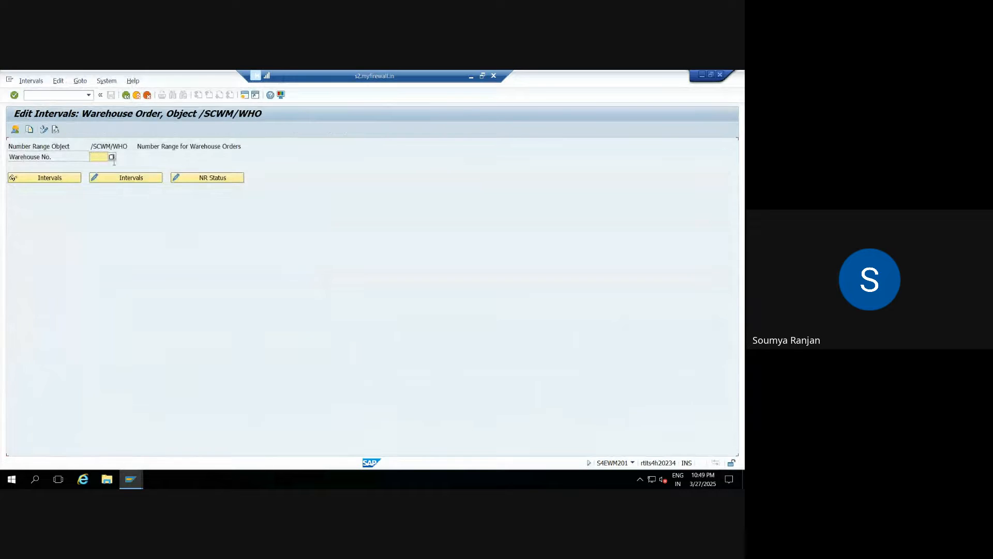
type("ZEWM")
left_click(117, 176)
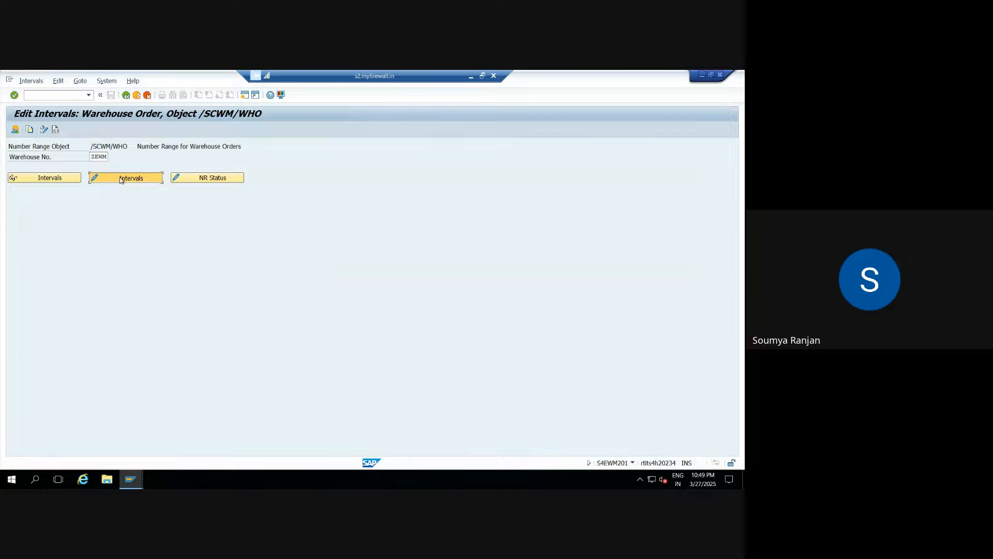
Add warehouse order interval 01 running from 1 to 199.
type("01")
key("Tab")
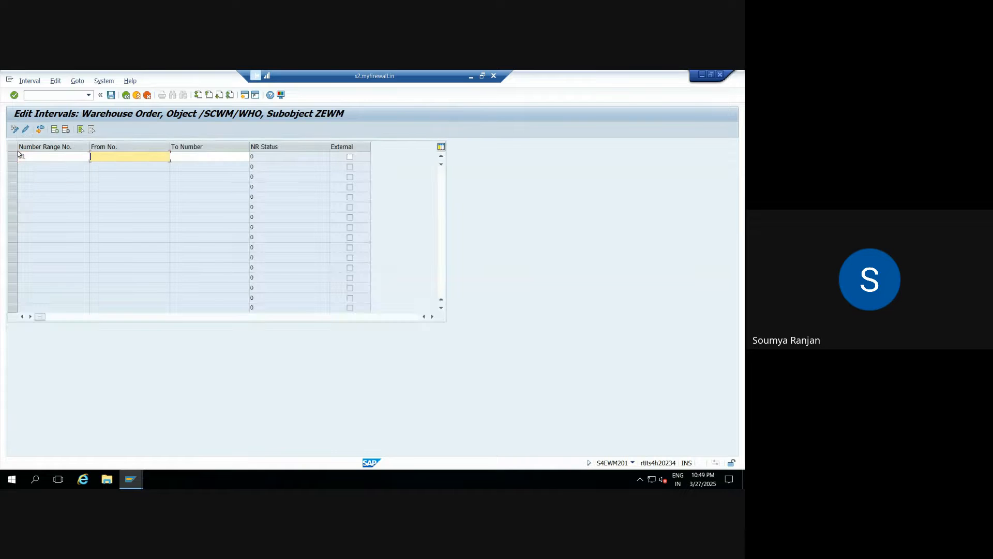
type("1")
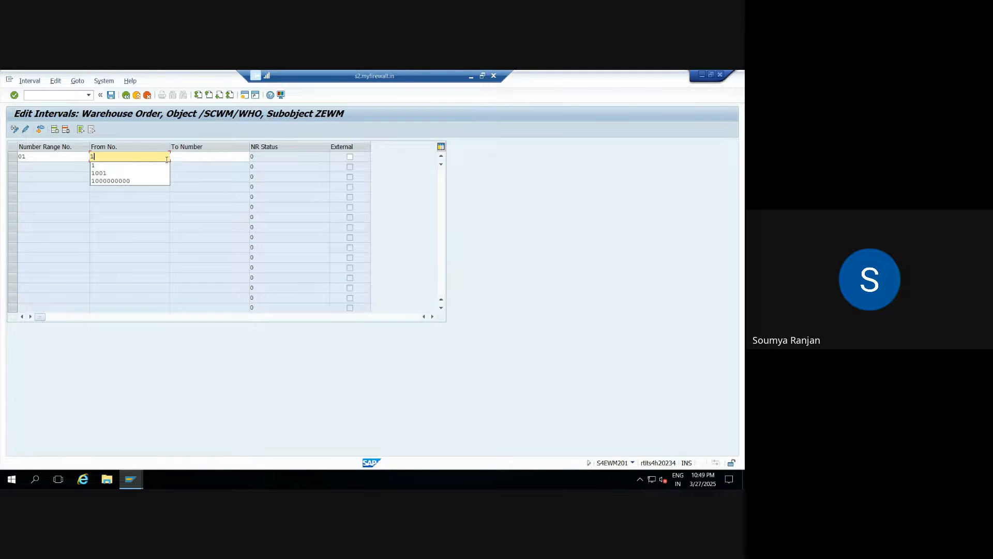
left_click(195, 159)
type("199")
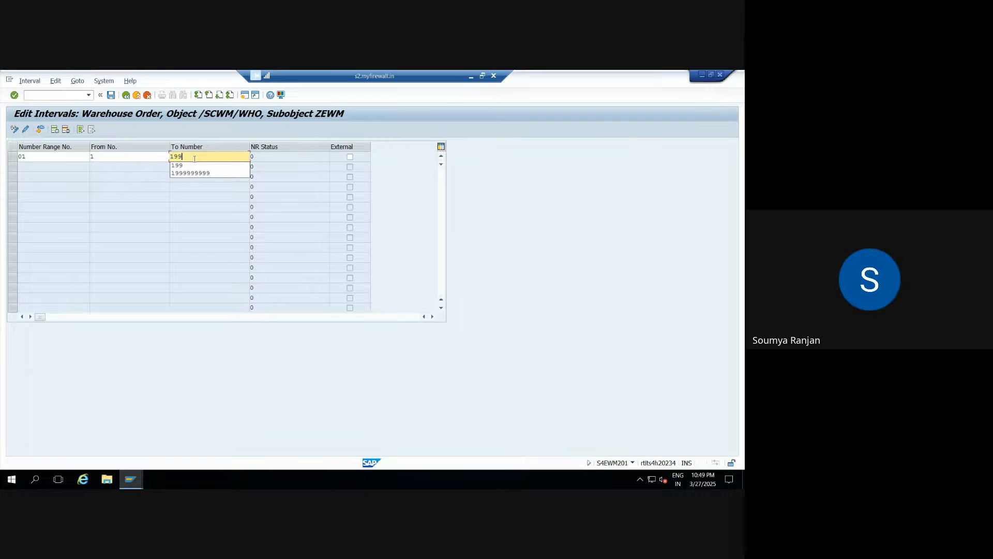
key("Return")
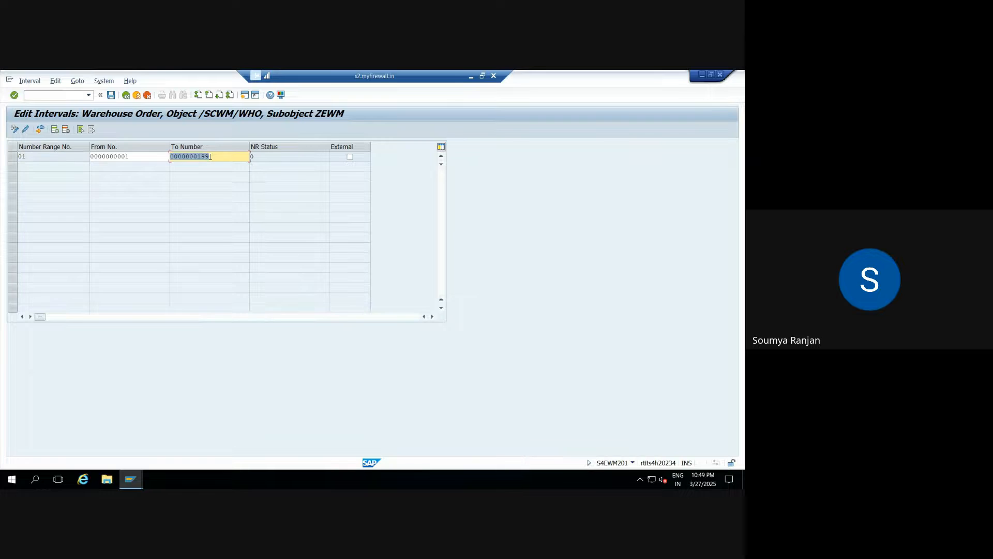
Save the warehouse order interval and return to the number-range activity list.
left_click(110, 95)
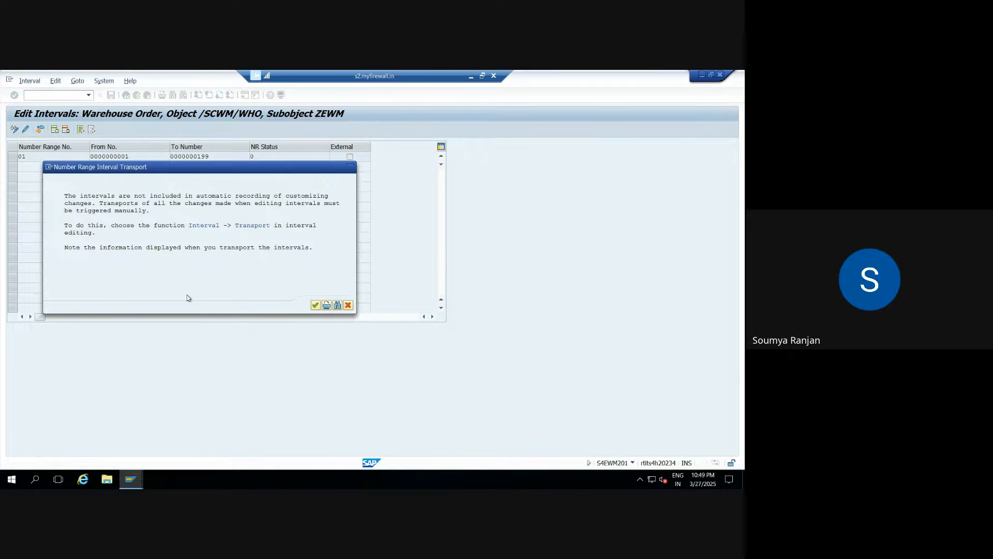
key("Return")
left_click(126, 95)
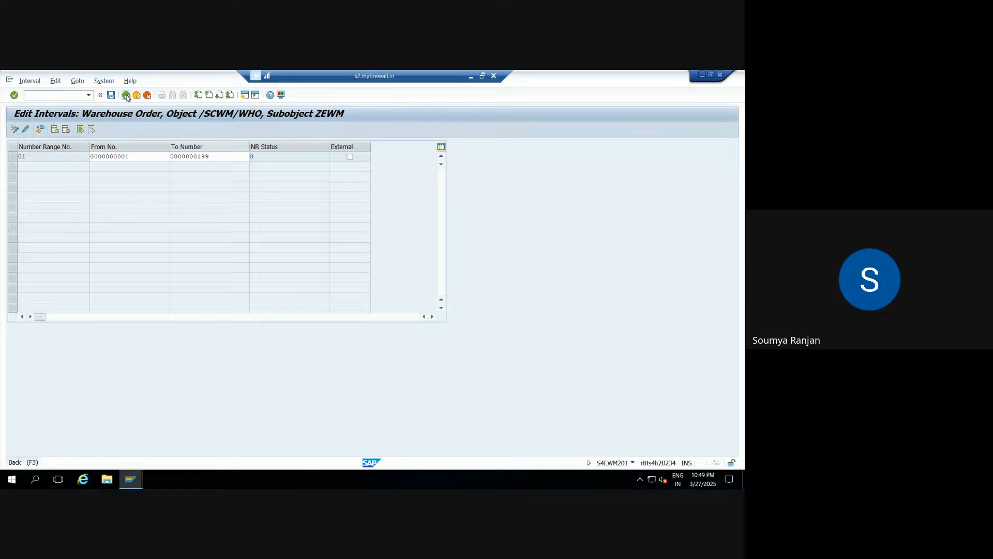
left_click(126, 95)
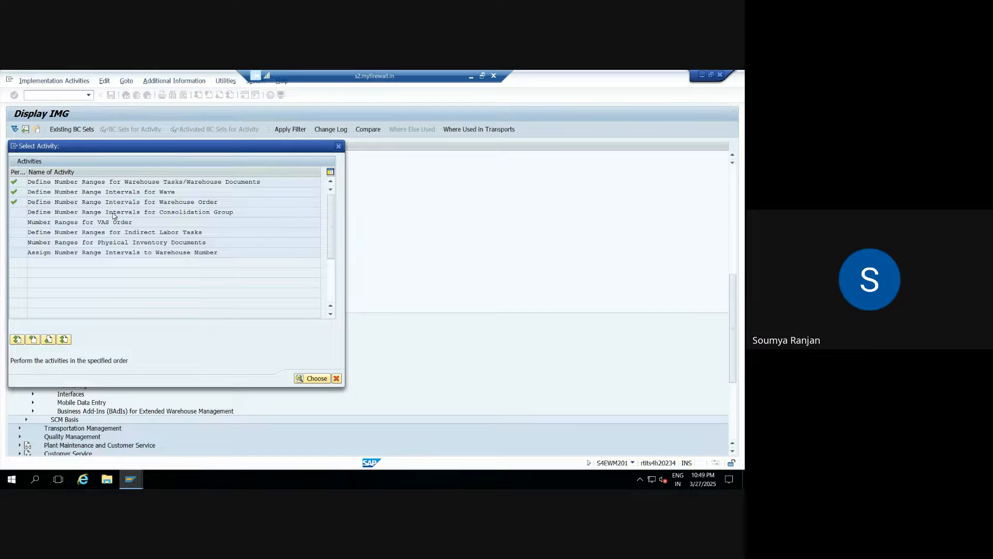
Open the consolidation group number range intervals for warehouse ZEWM in change mode.
double_click(116, 212)
left_click(98, 157)
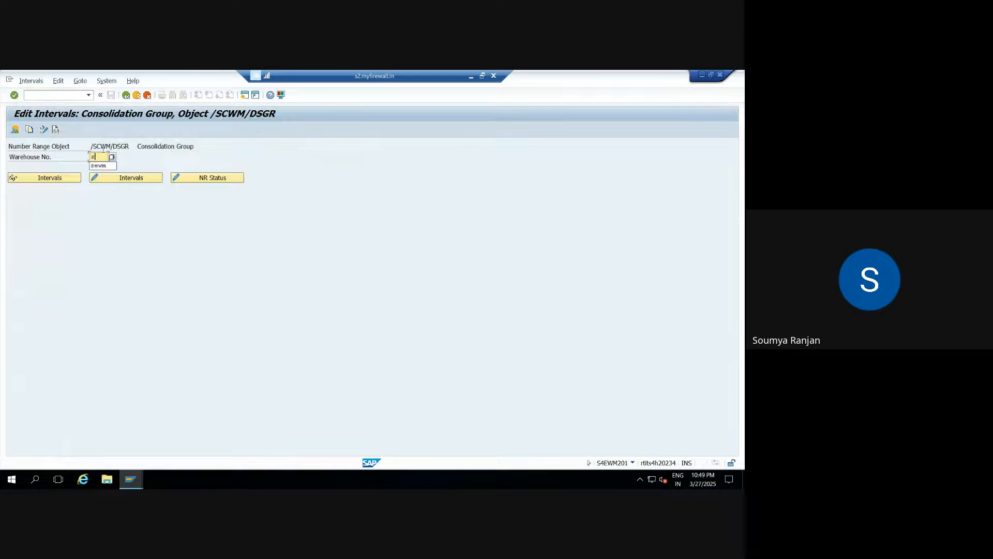
type("zewm")
key("Return")
left_click(130, 179)
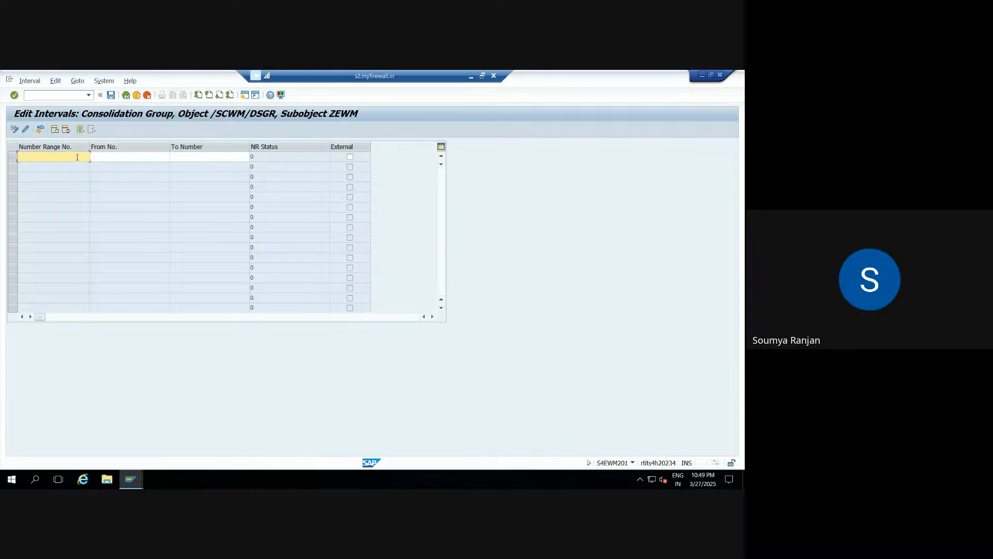
Add consolidation group interval 01 running from 1 to 199.
type("01")
key("Tab")
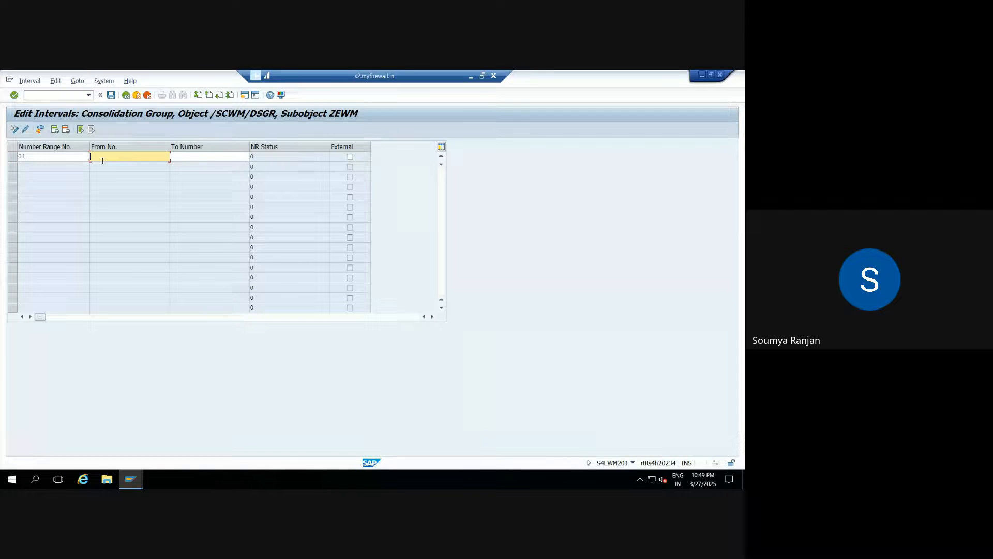
type("1")
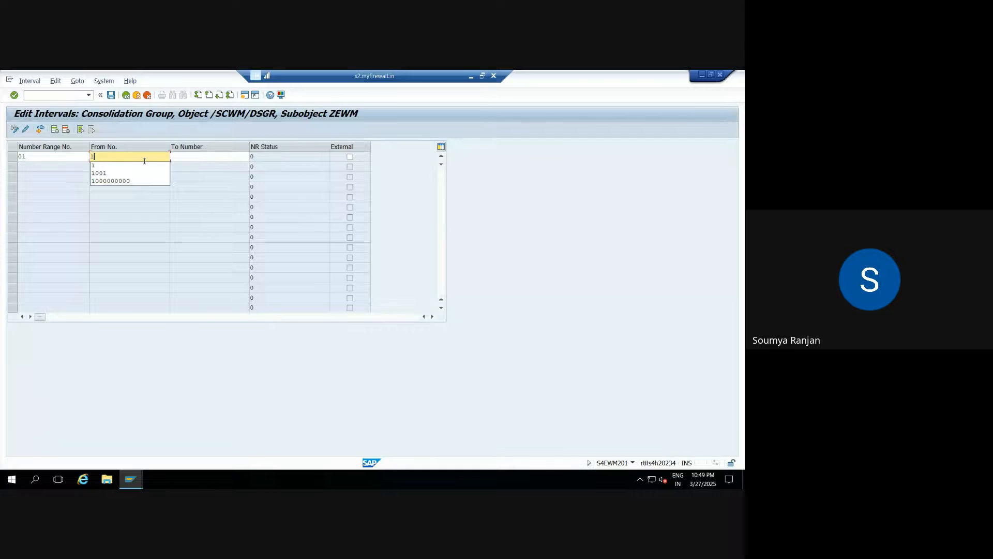
left_click(187, 156)
type("199")
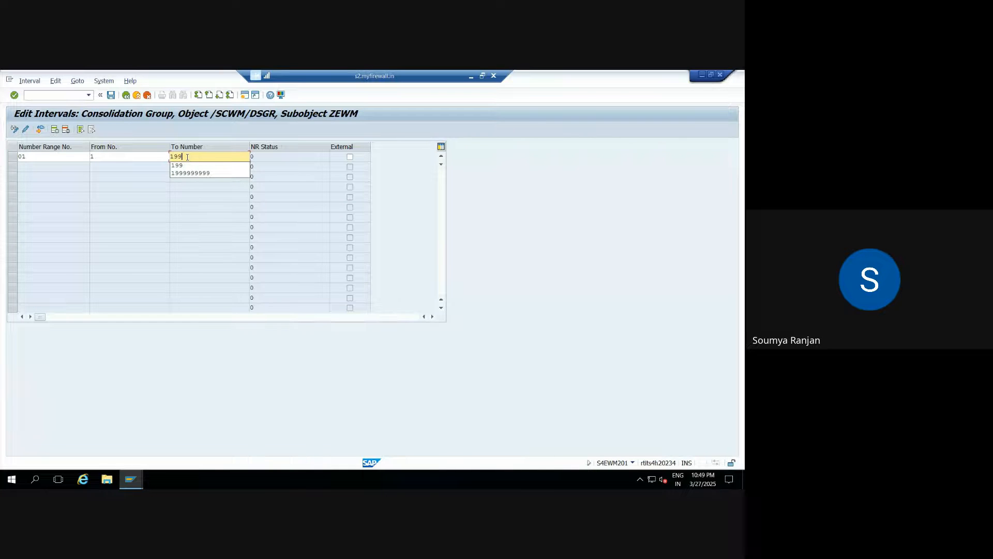
key("Return")
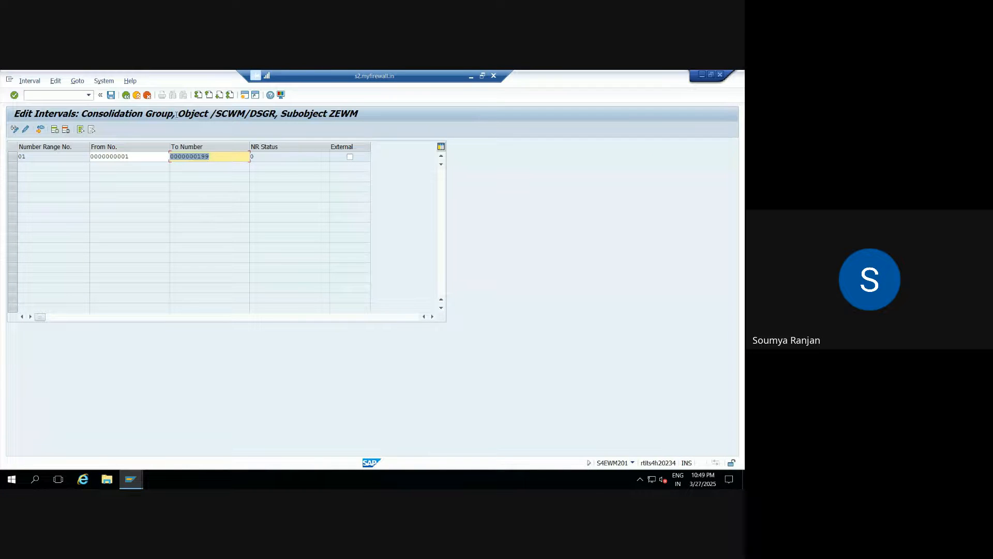
Save the consolidation group interval and return to the /SCWM/DSGR start screen.
left_click(112, 97)
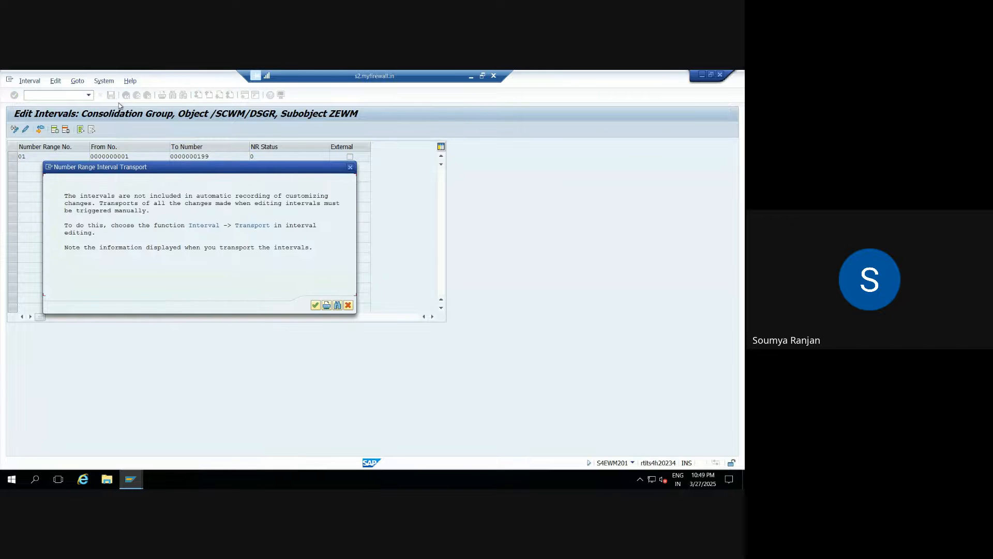
key("Return")
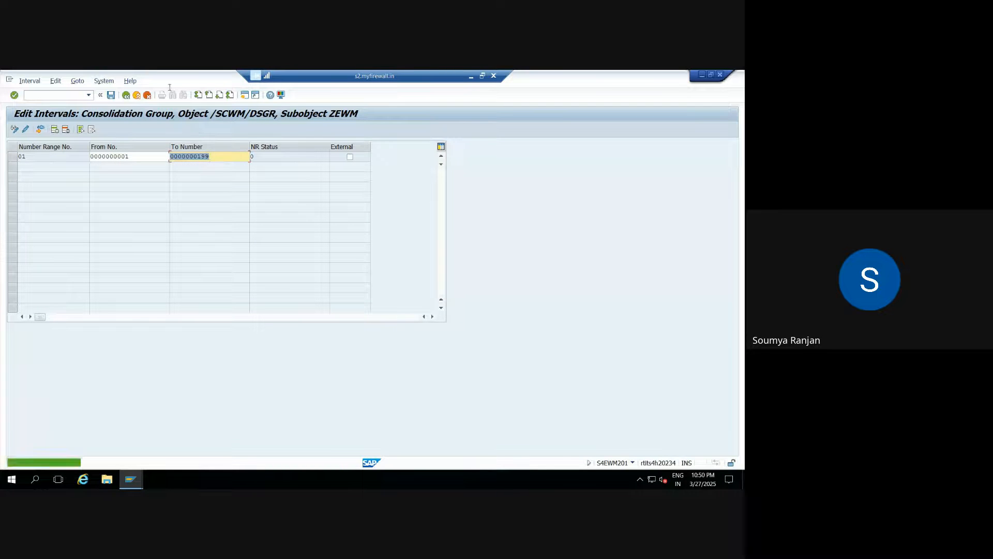
left_click(126, 95)
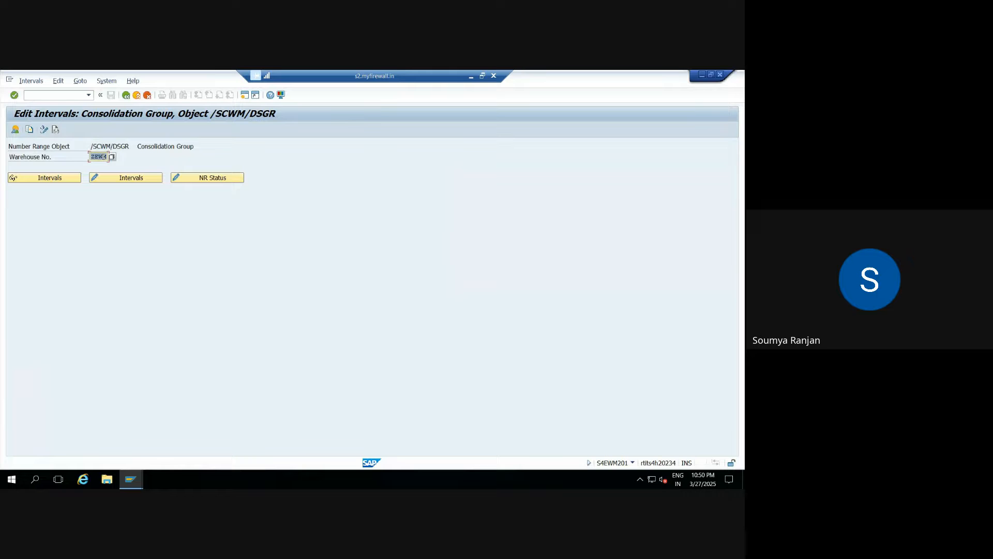
left_click(104, 156)
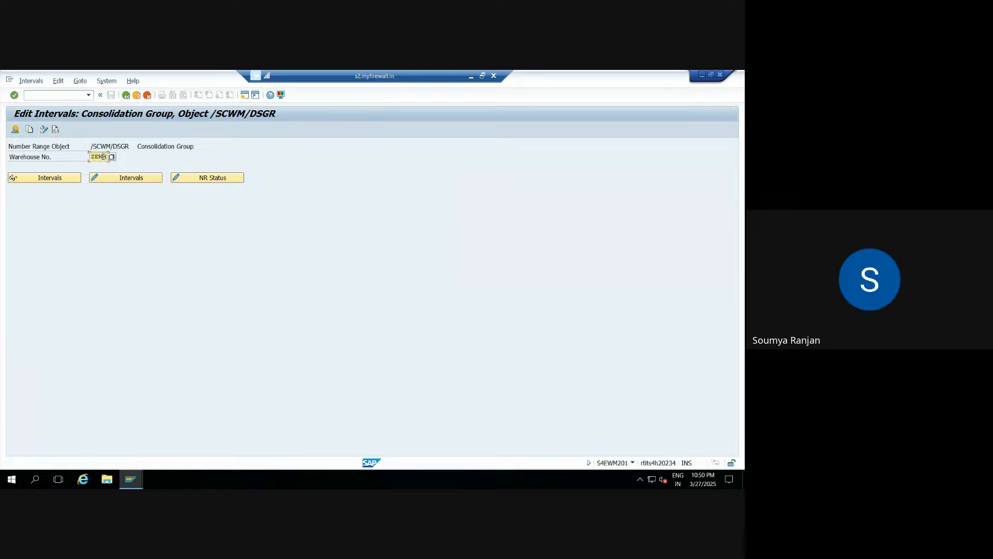
Open the VAS order number ranges for warehouse ZEWM.
left_click(127, 95)
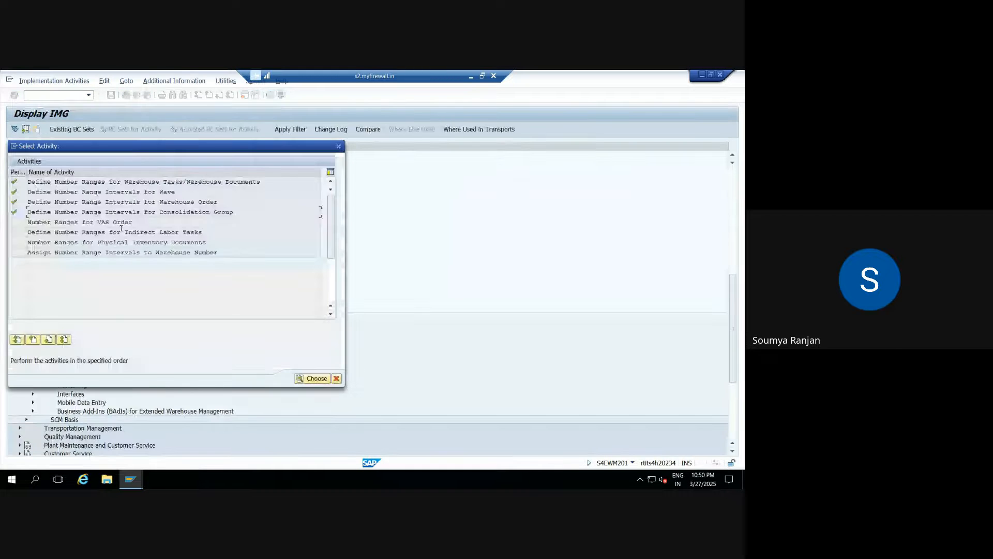
double_click(121, 225)
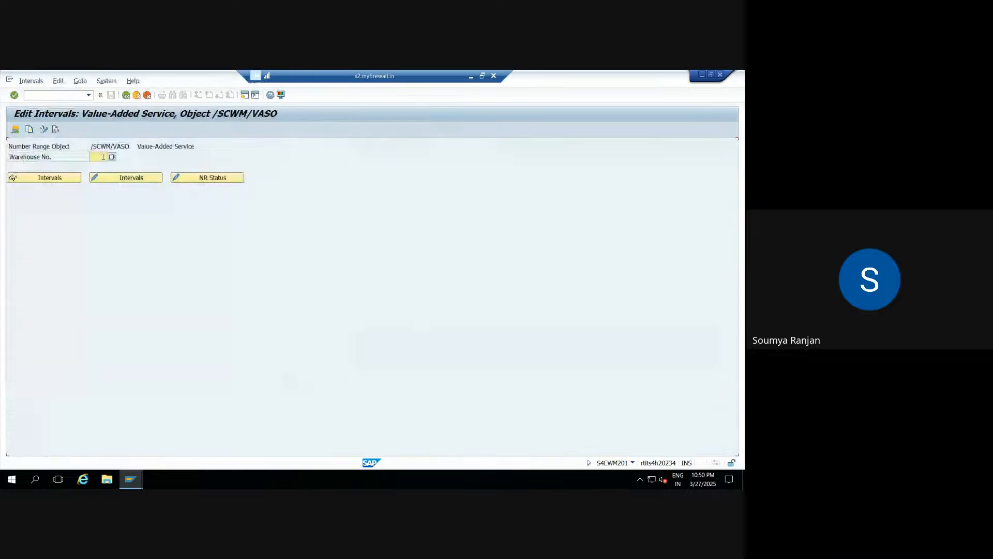
left_click(103, 157)
type("zewm")
key("Return")
Add VAS interval 01 from 1 to 199, save it, and return to the activity list.
left_click(97, 179)
type("01")
key("Tab")
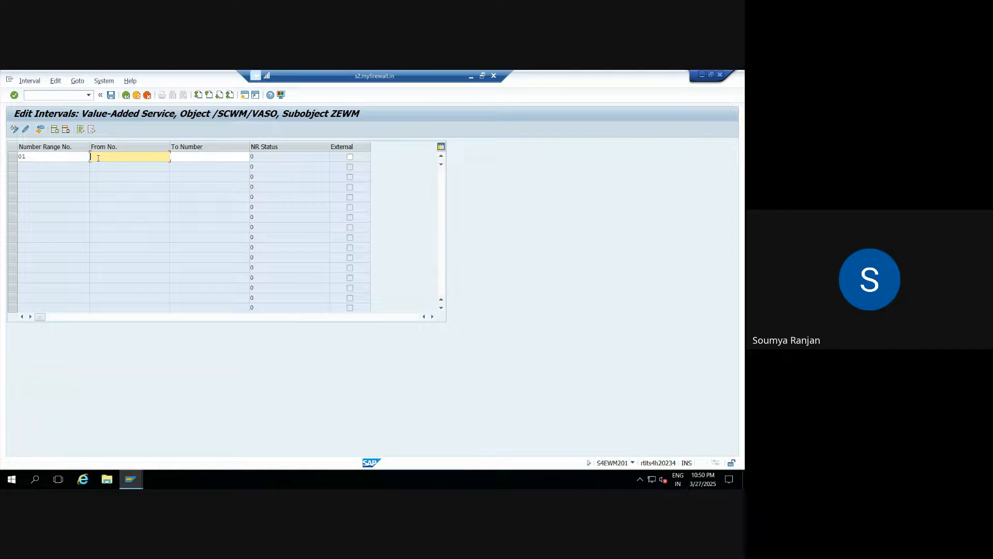
type("1")
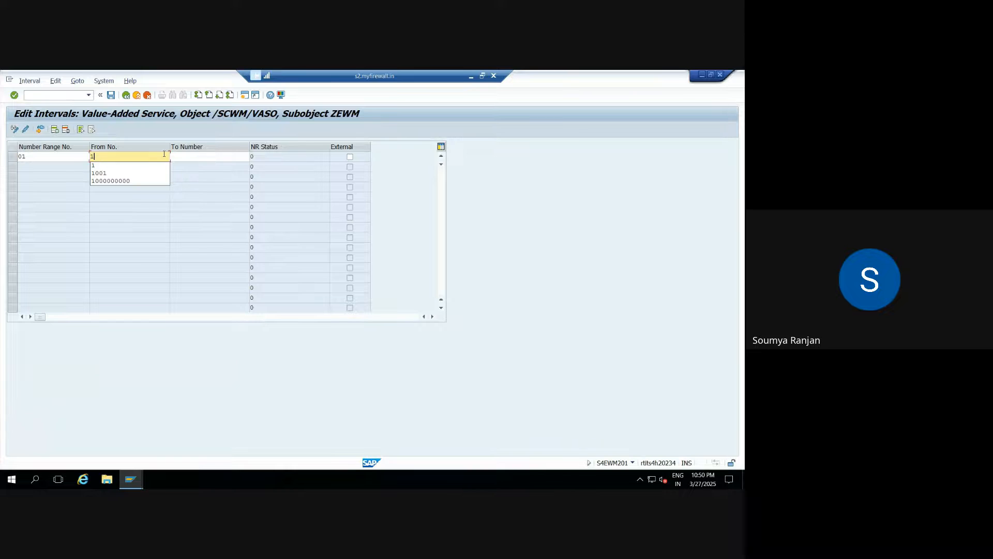
left_click(185, 157)
type("199")
key("Return")
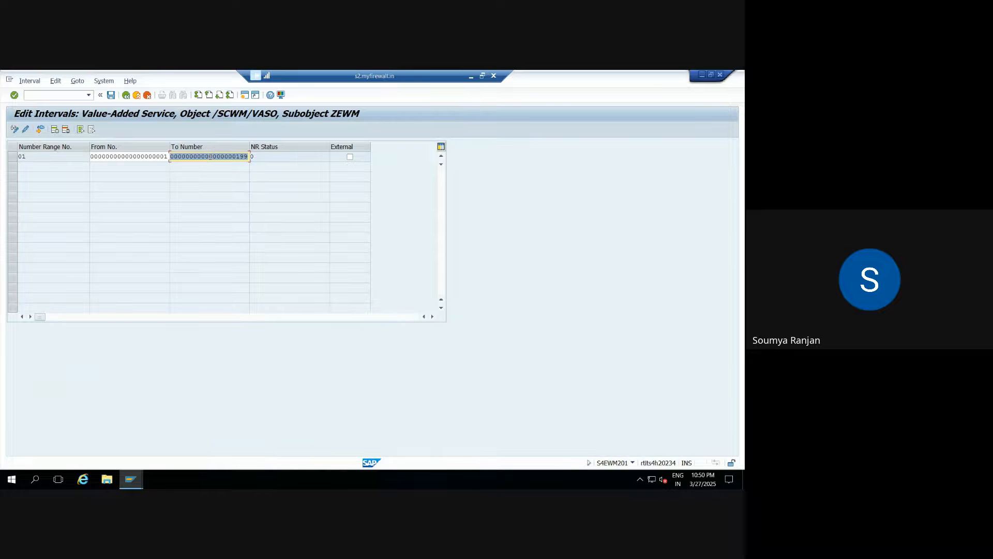
left_click(110, 95)
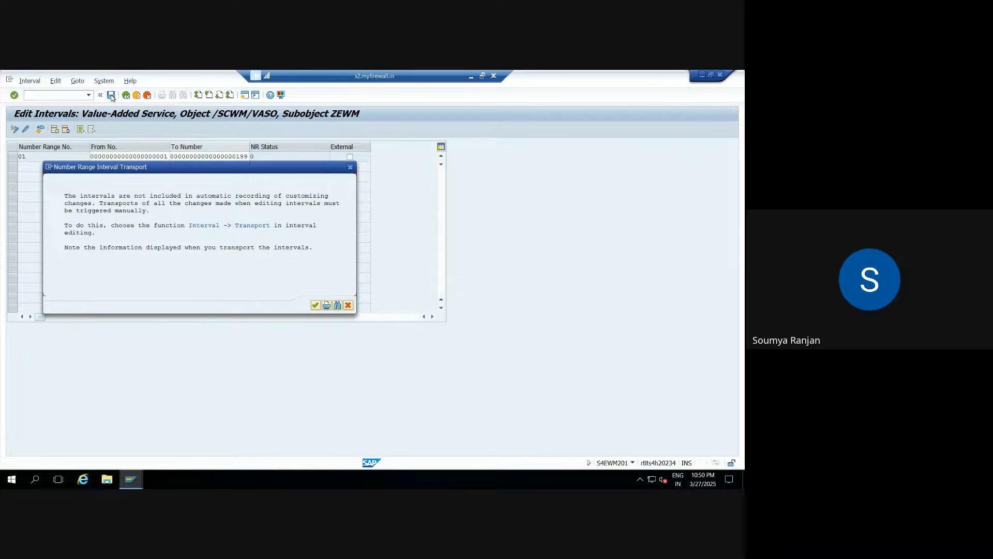
key("Return")
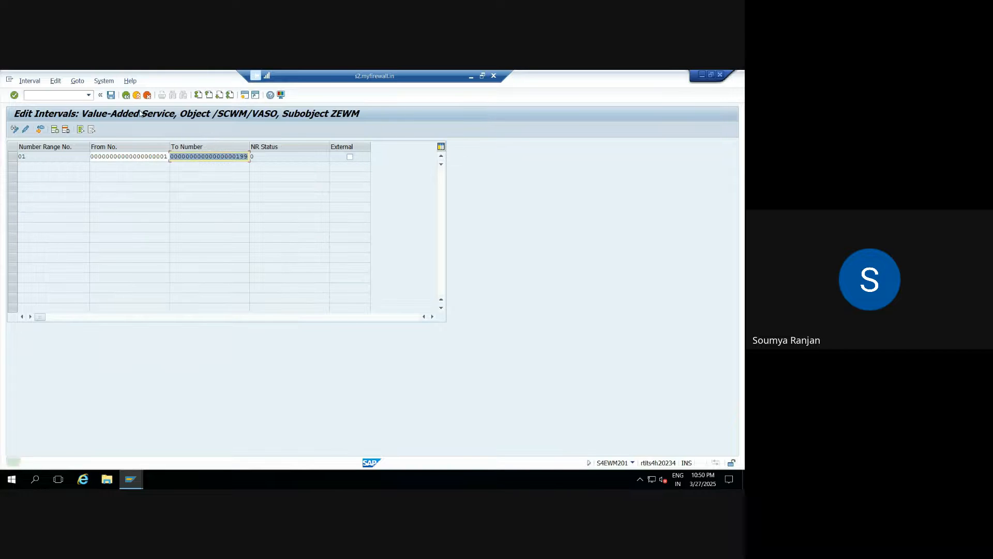
left_click(126, 95)
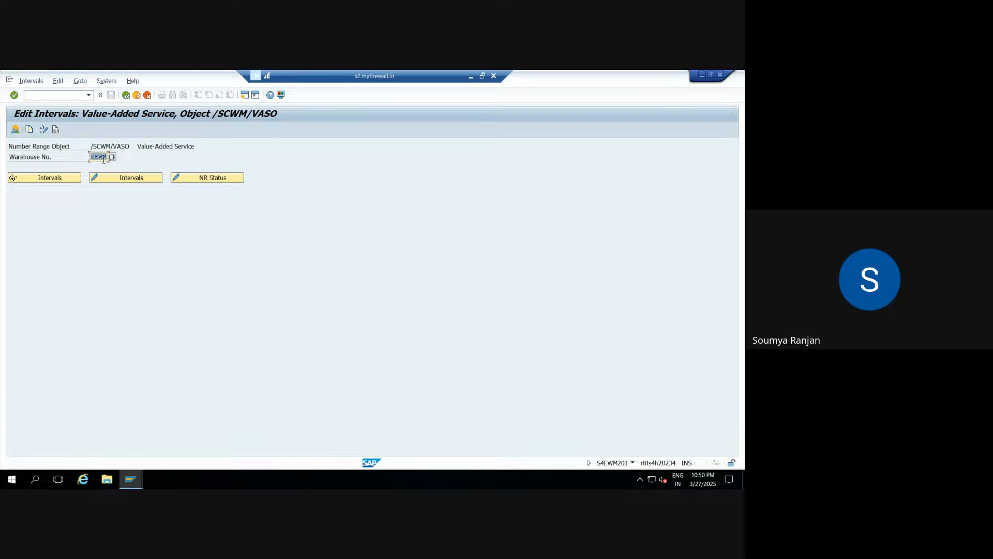
left_click(127, 96)
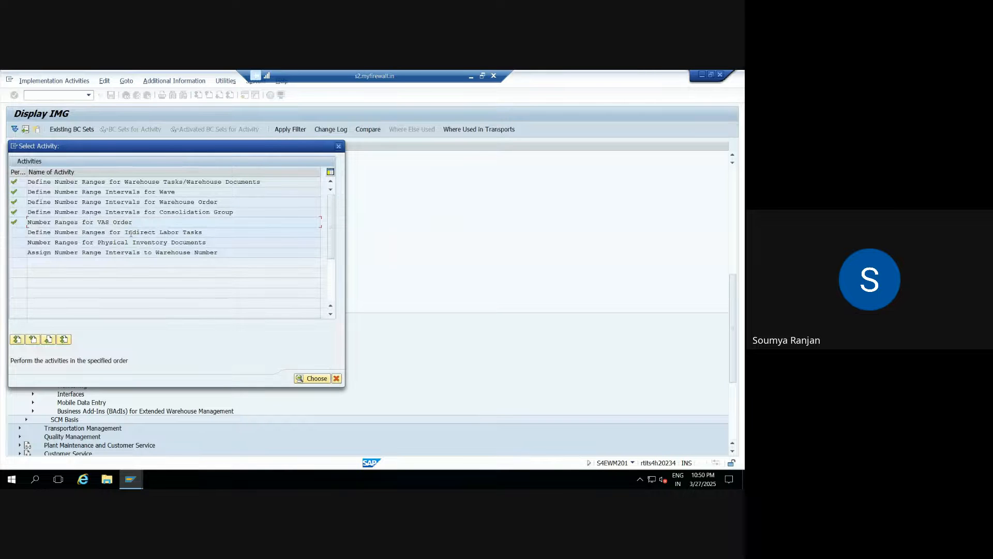
Open the indirect labor task number ranges for warehouse ZEWM.
double_click(131, 233)
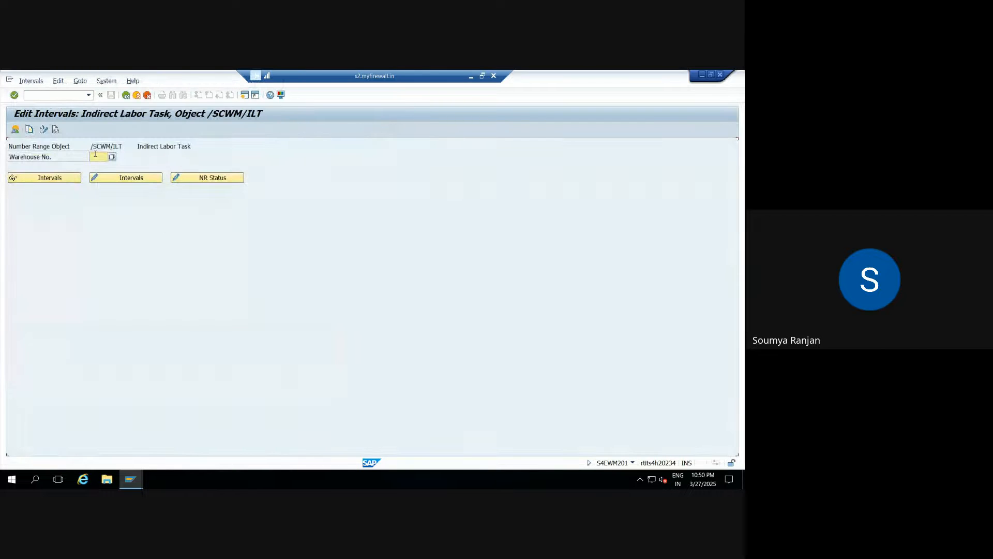
type("ZEW4")
key("Return")
Add interval 01 from 1 to 199, save it, and go back to the activity list.
left_click(119, 178)
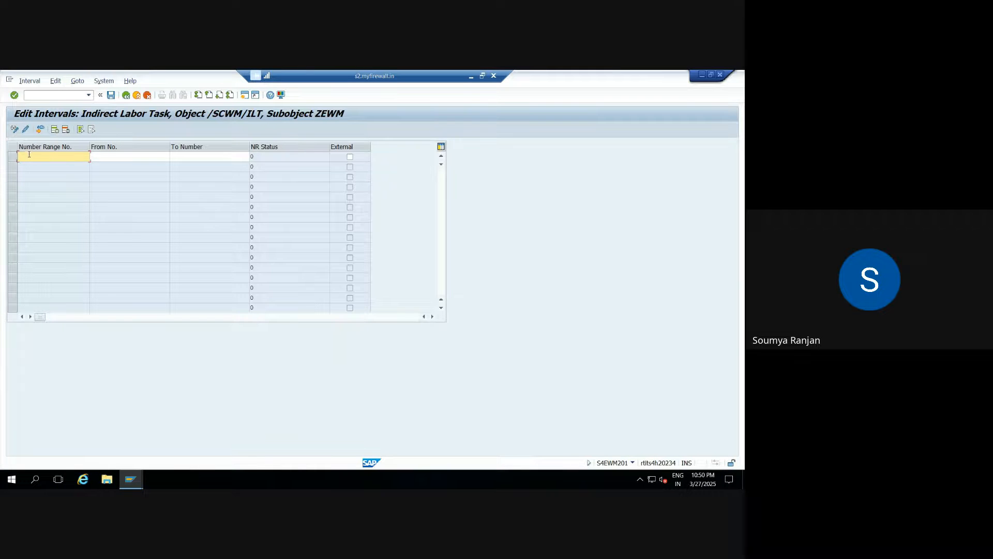
type("01")
key("Tab")
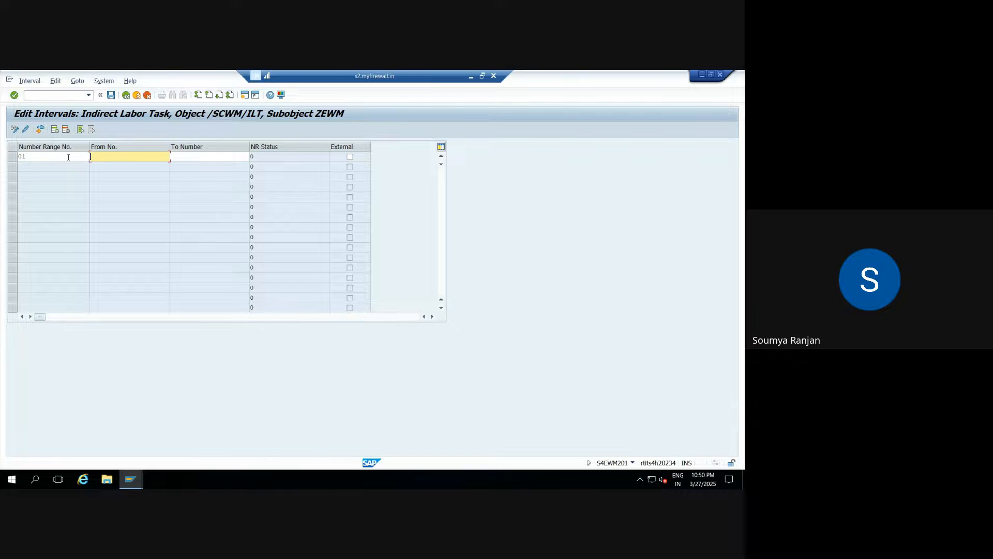
type("1")
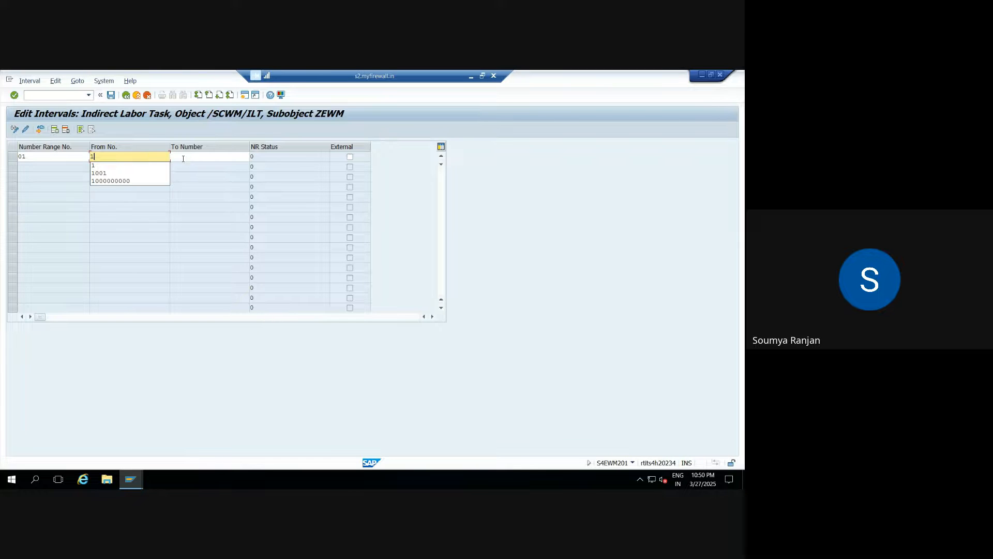
left_click(184, 159)
type("199")
key("Return")
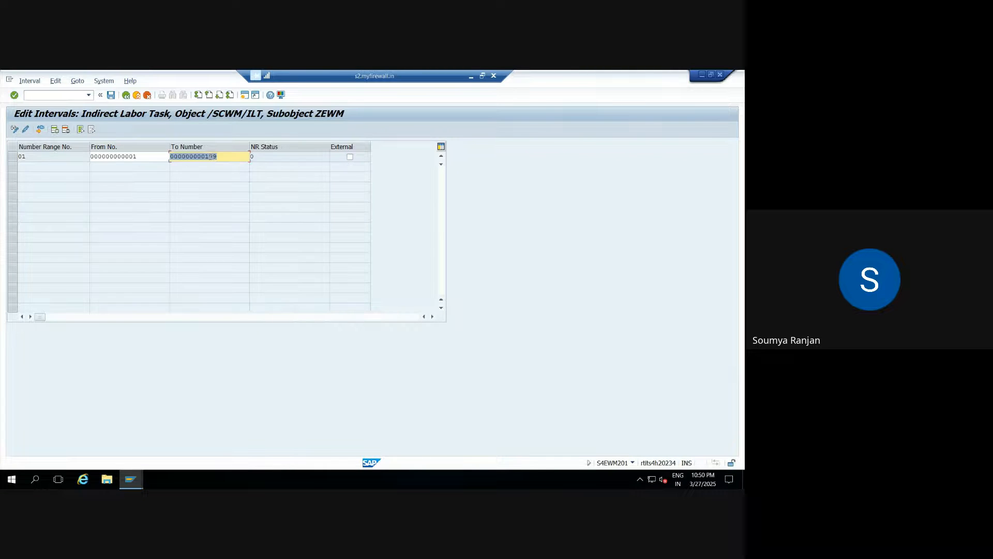
left_click(110, 94)
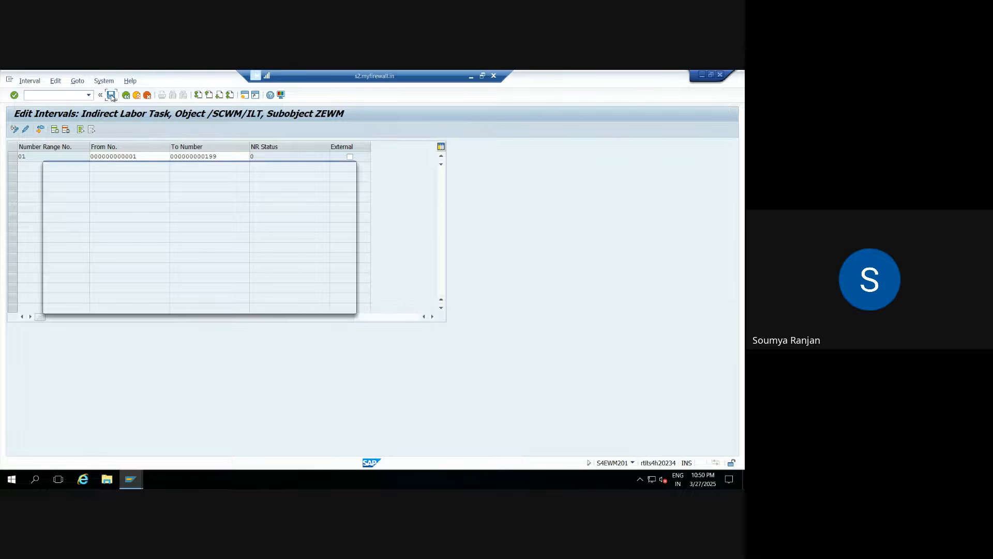
left_click(315, 304)
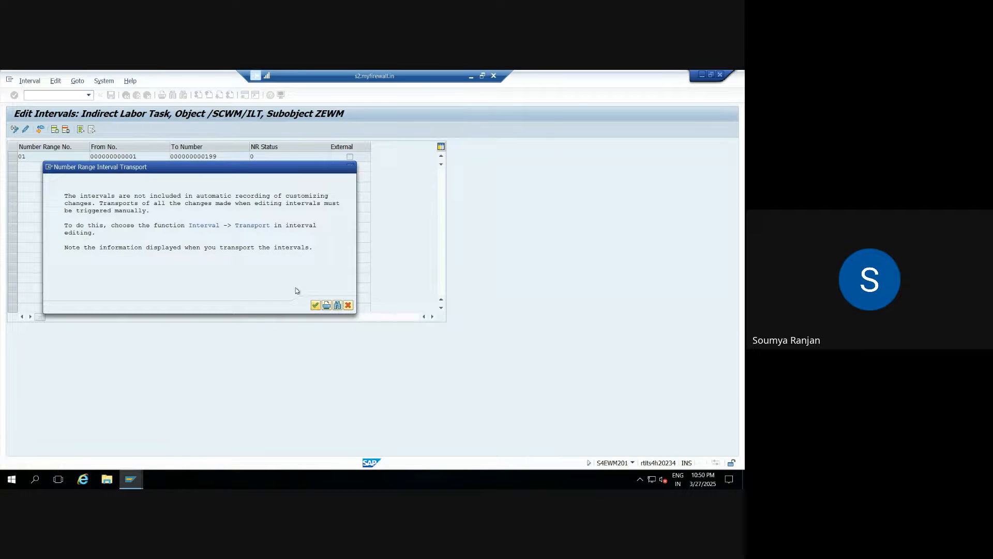
left_click(126, 94)
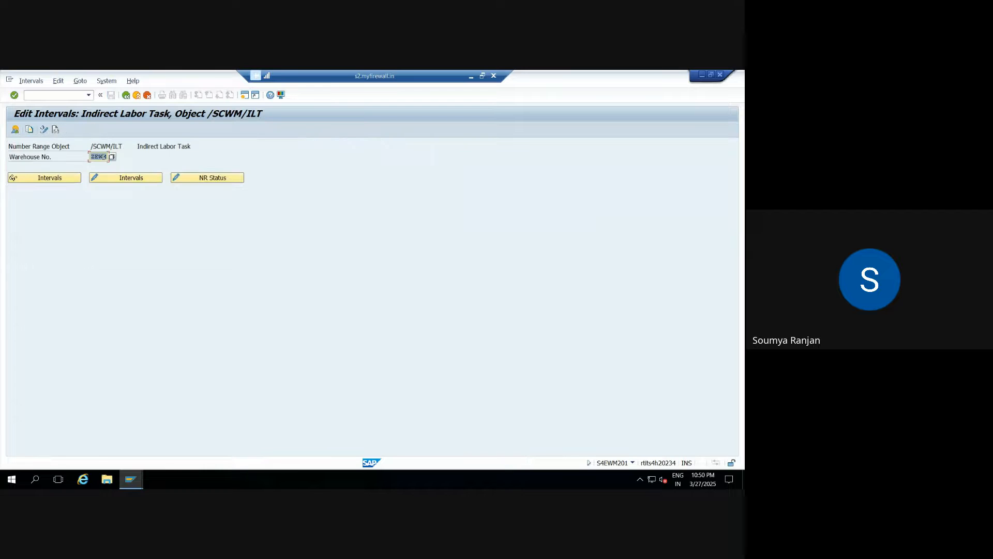
left_click(126, 95)
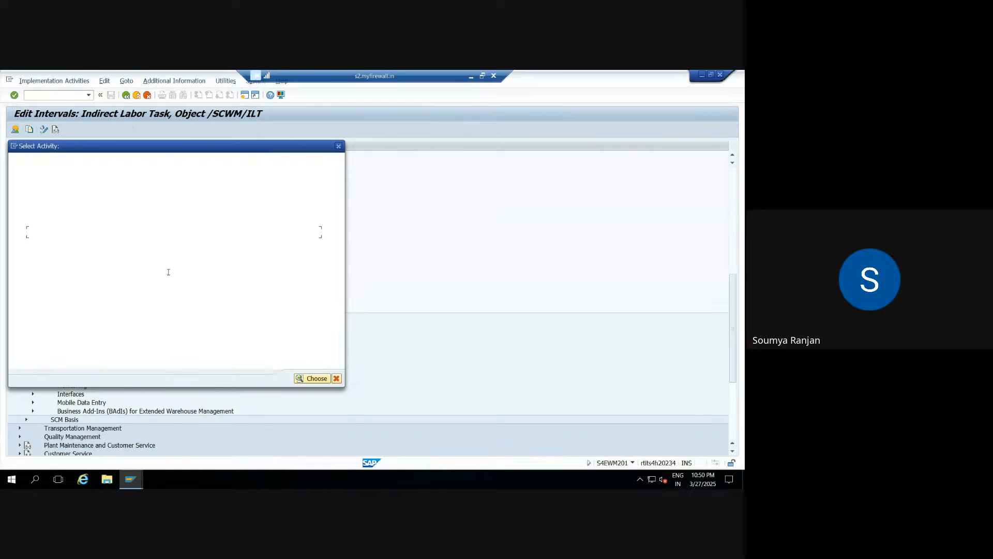
Open the physical inventory document number ranges for warehouse ZEWM.
double_click(110, 243)
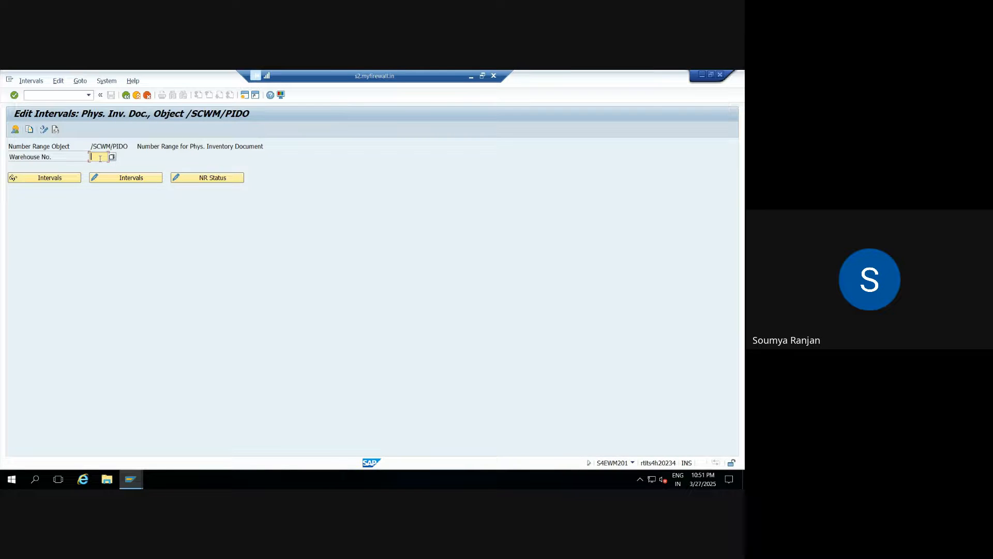
type("ZEWM")
double_click(104, 157)
Add interval 01 for year 2025 from 01 to 199, save it, and go back.
left_click(110, 177)
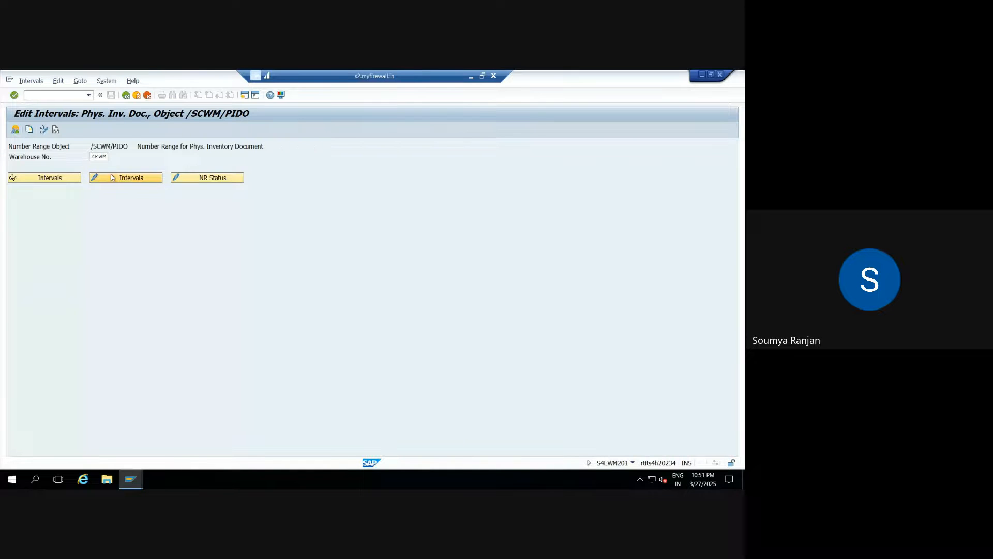
type("01")
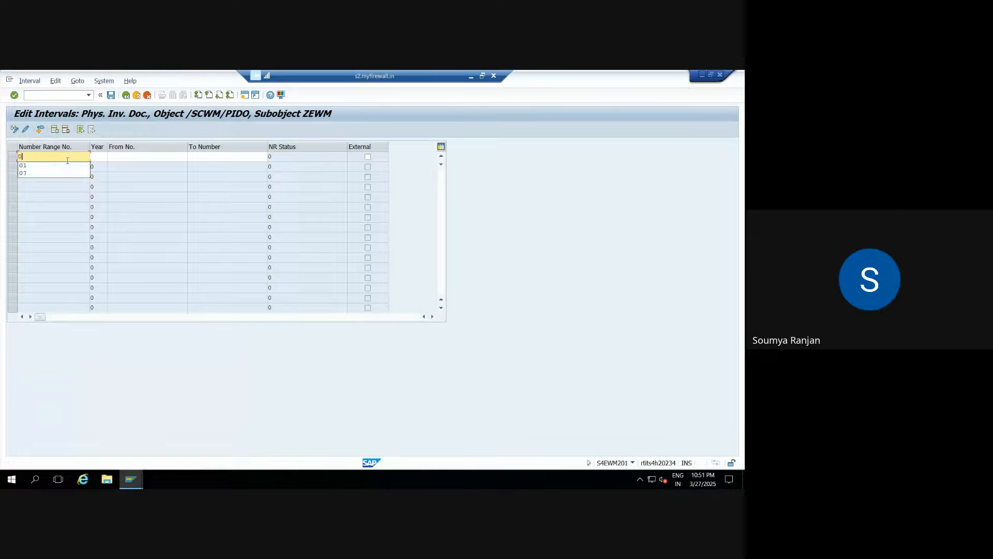
key("Tab")
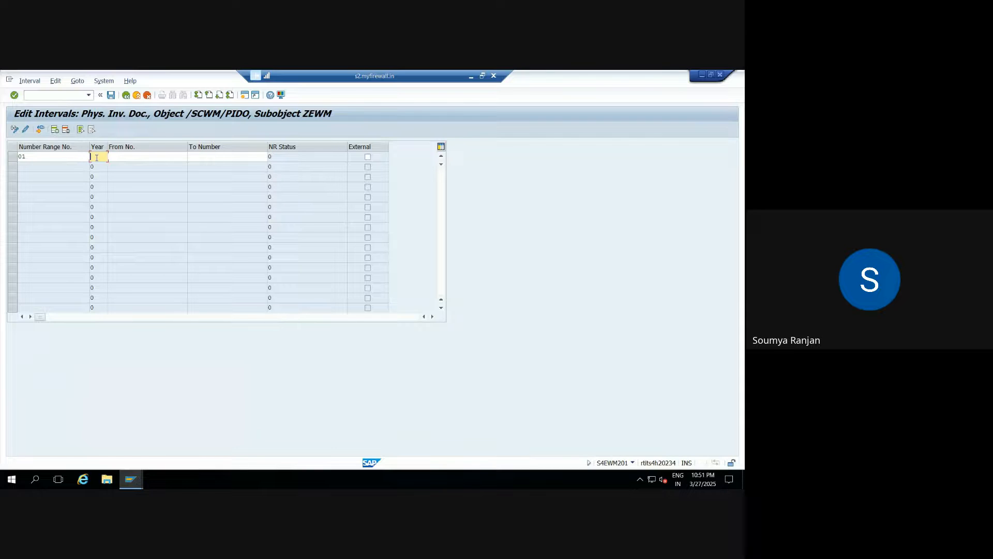
type("2025")
key("Tab")
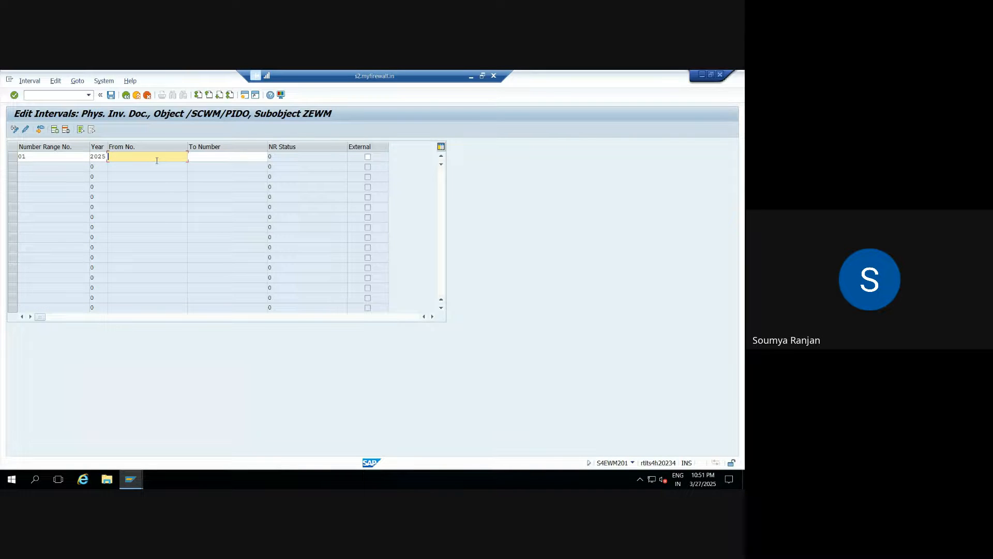
type("01")
left_click(228, 159)
type("199")
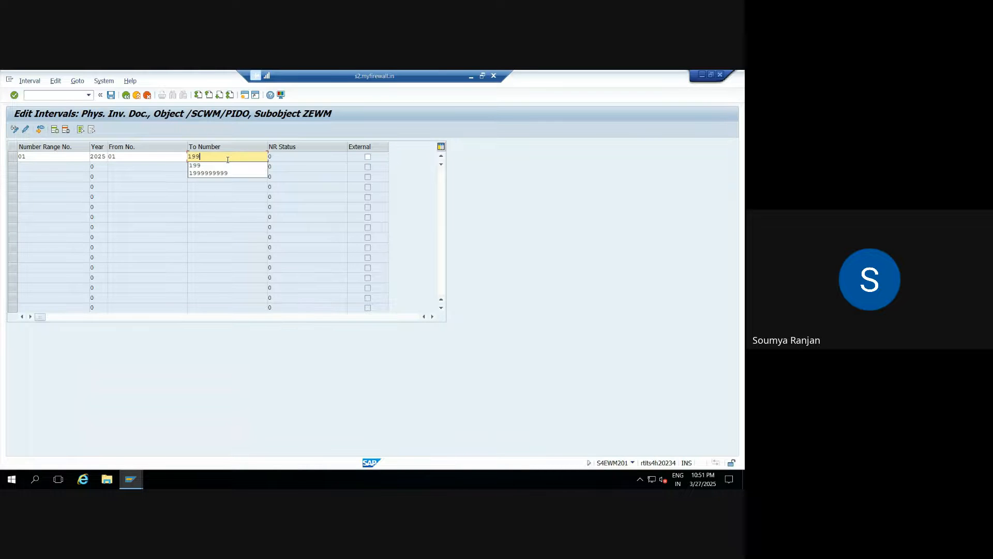
key("Return")
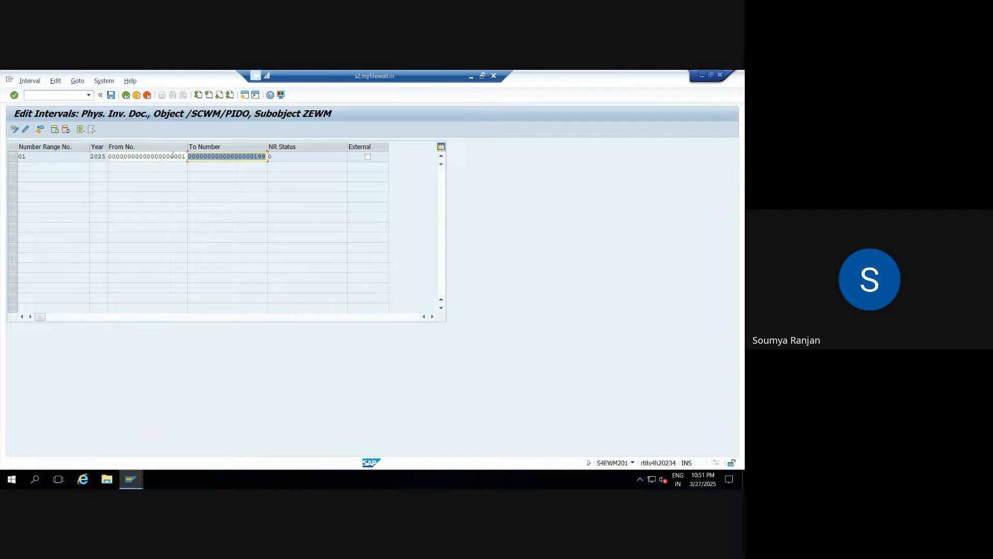
left_click(111, 96)
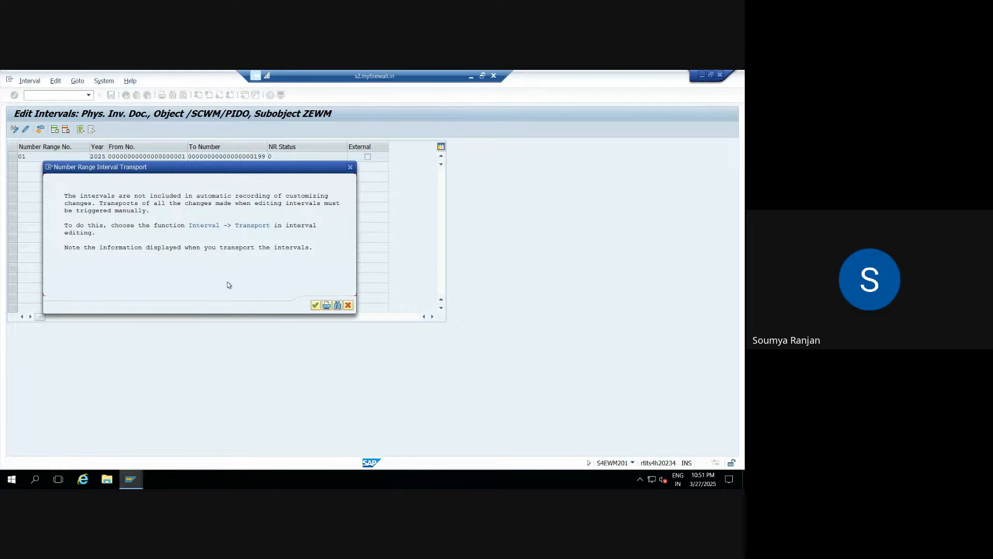
key("Return")
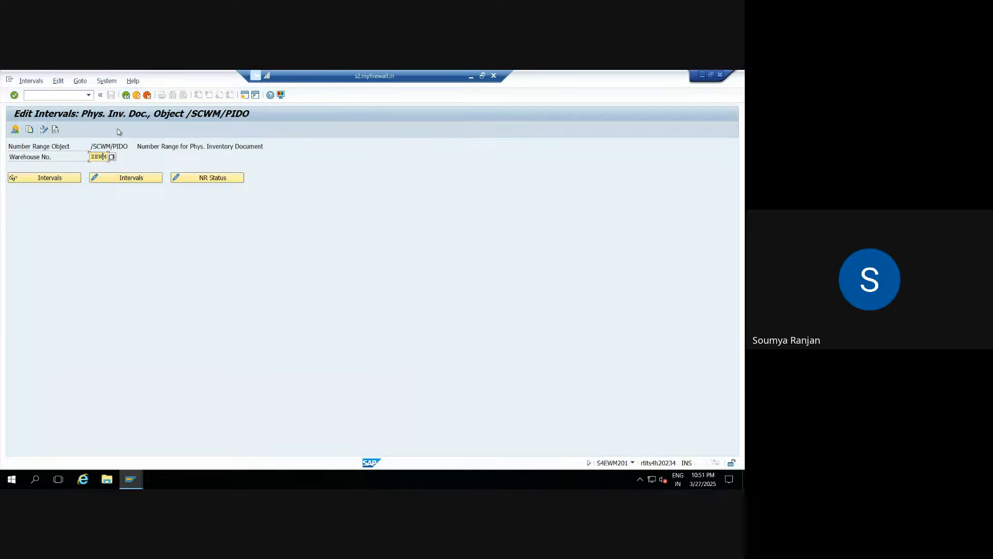
left_click(125, 95)
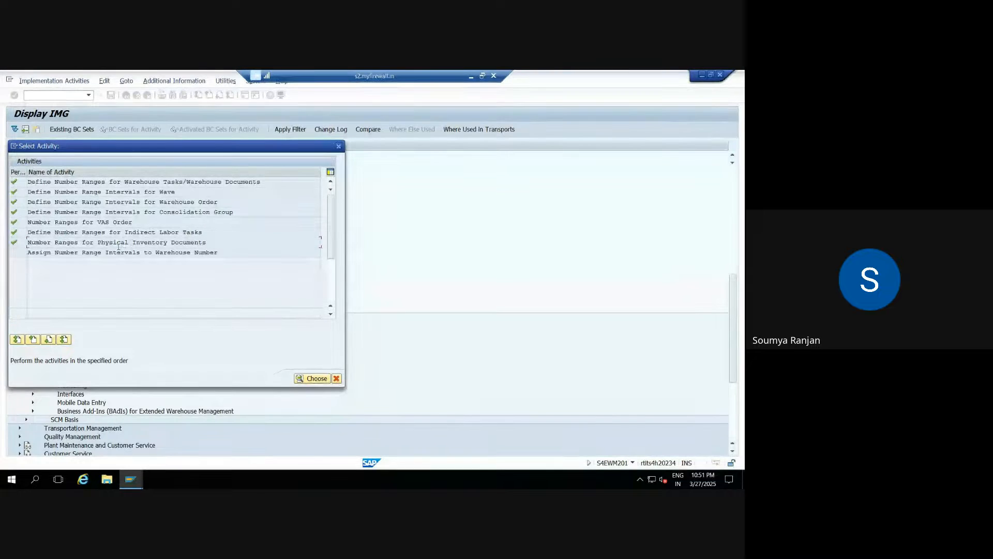
Open Assign Number Range Intervals to Warehouse, jump to ZEWM, and list its warehouse task intervals.
double_click(91, 254)
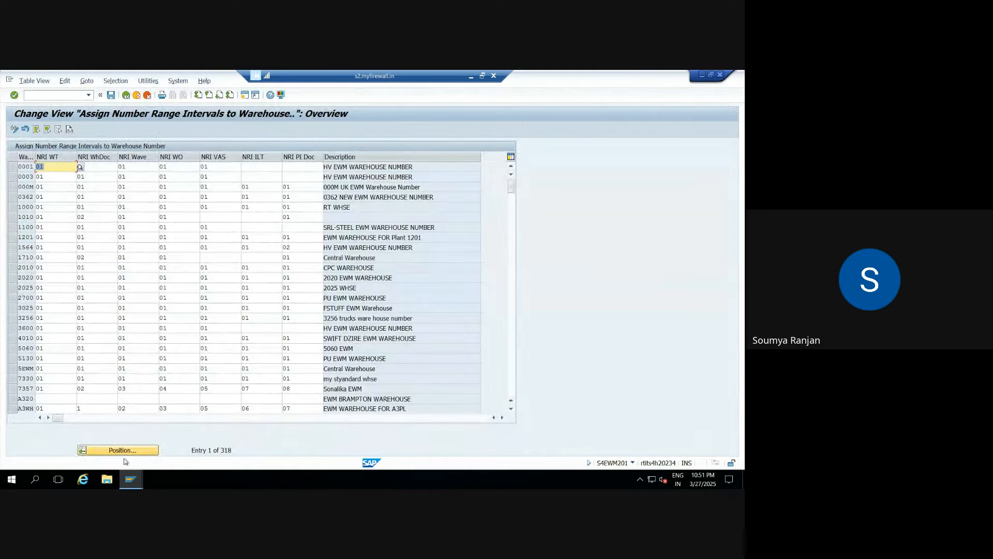
left_click(126, 451)
type("ze")
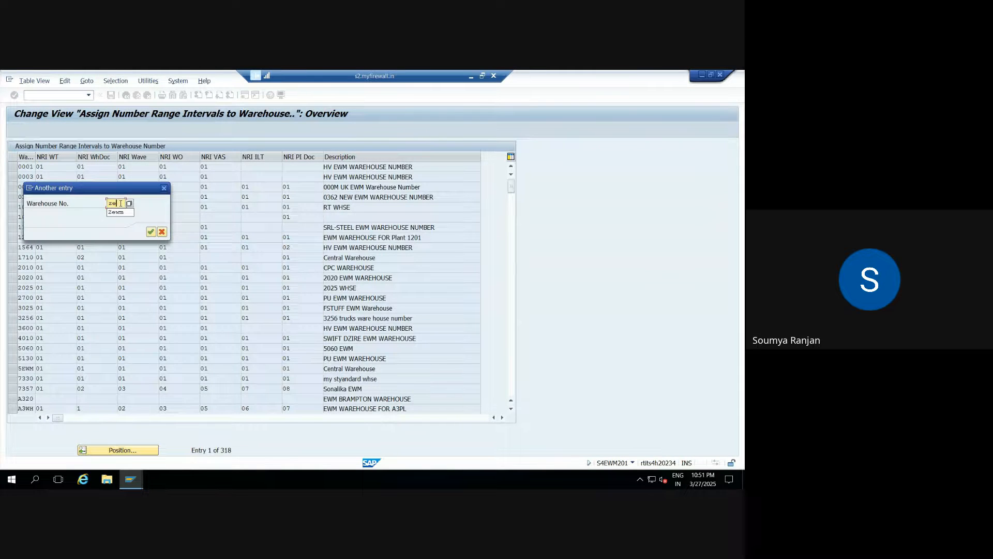
type("wm")
key("Return")
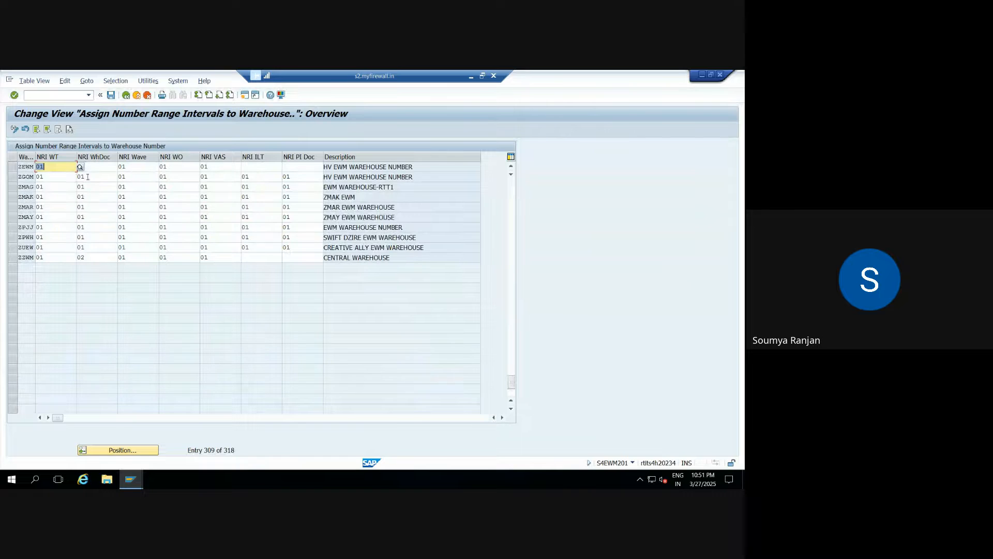
left_click(59, 166)
left_click(79, 167)
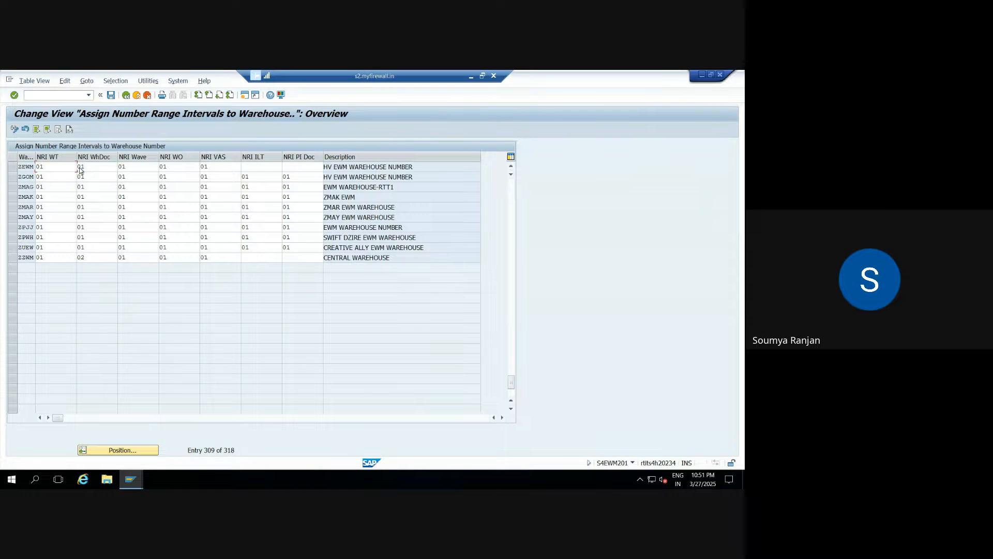
key("F4")
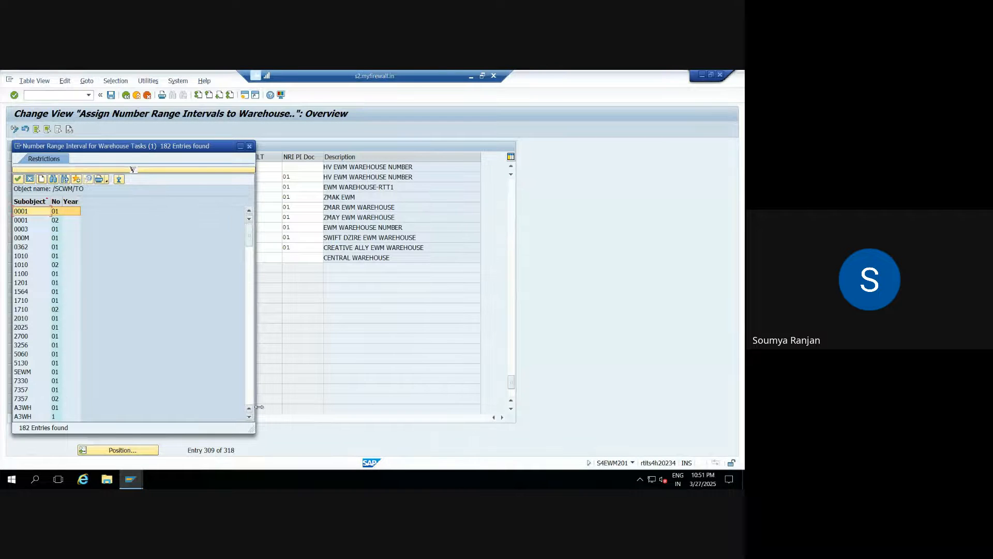
left_click_drag(249, 236, 249, 387)
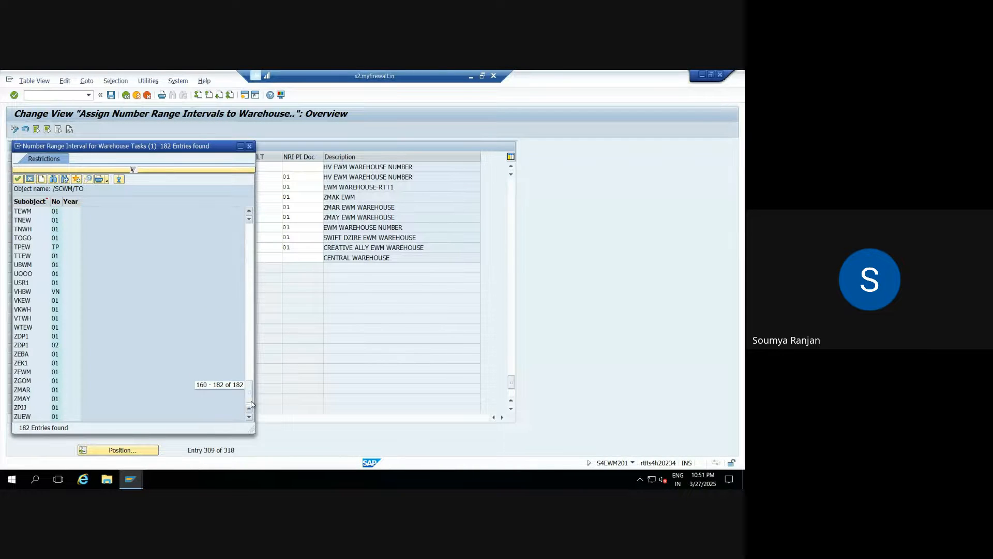
Assign interval 01 to ZEWM's warehouse tasks and warehouse documents.
double_click(37, 372)
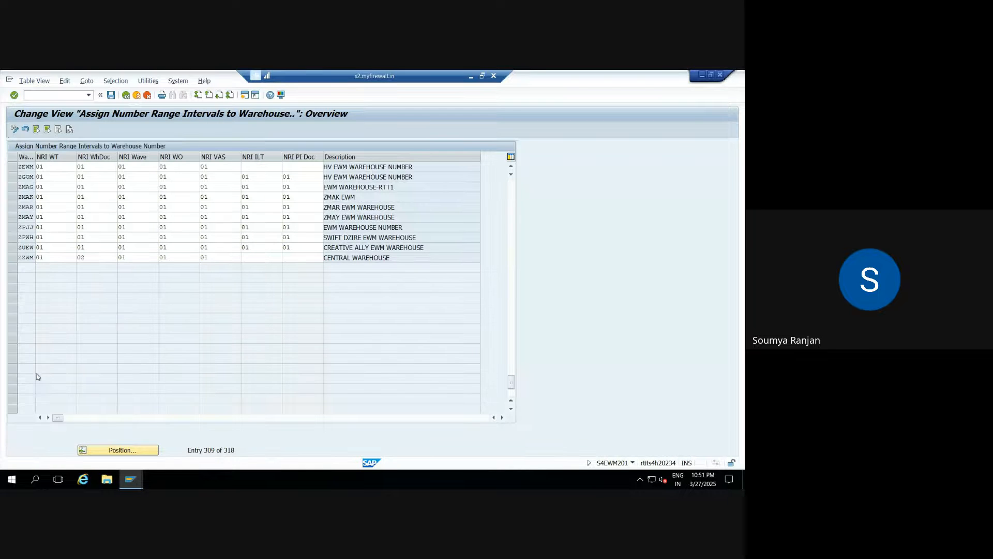
left_click(107, 166)
type("01")
left_click(122, 168)
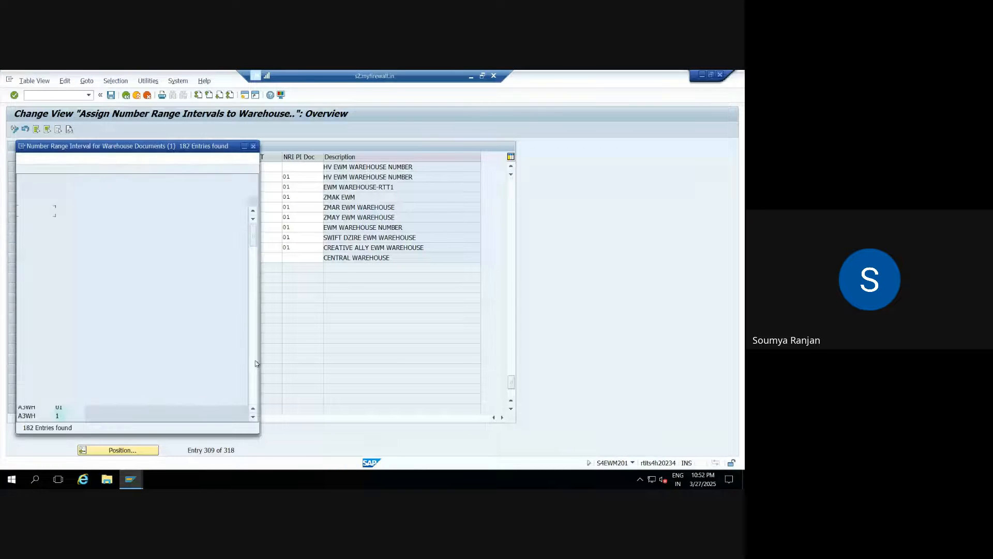
left_click(254, 385)
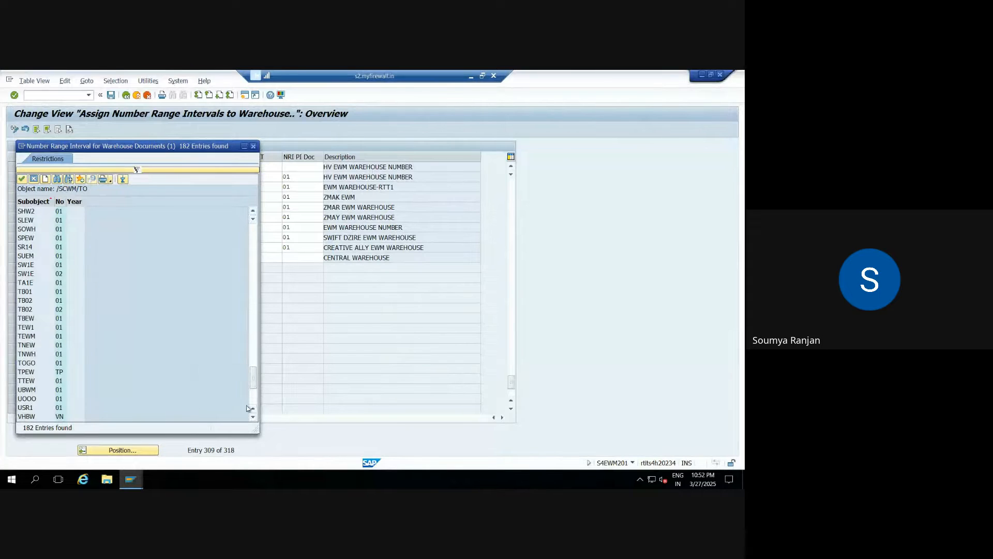
scroll(203, 394, "down", 5)
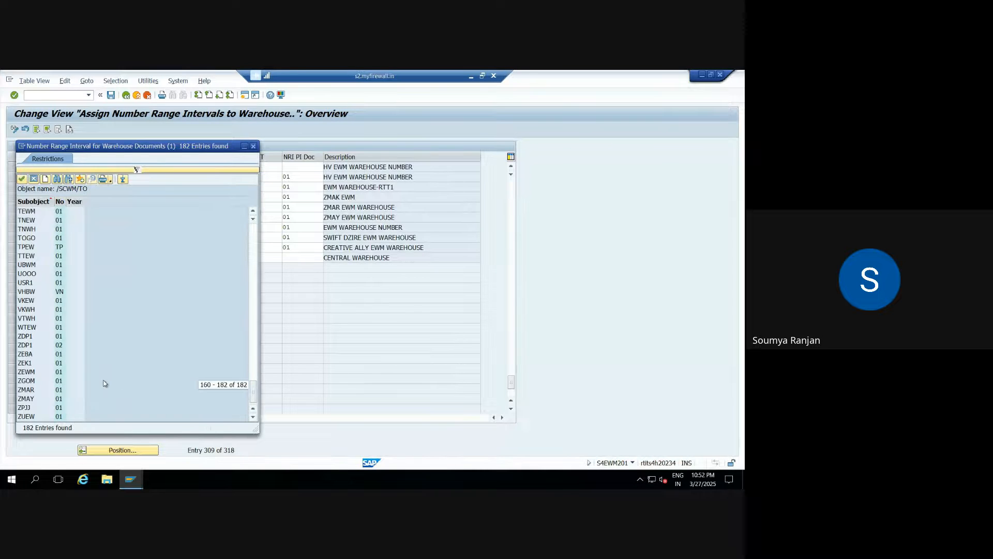
double_click(30, 375)
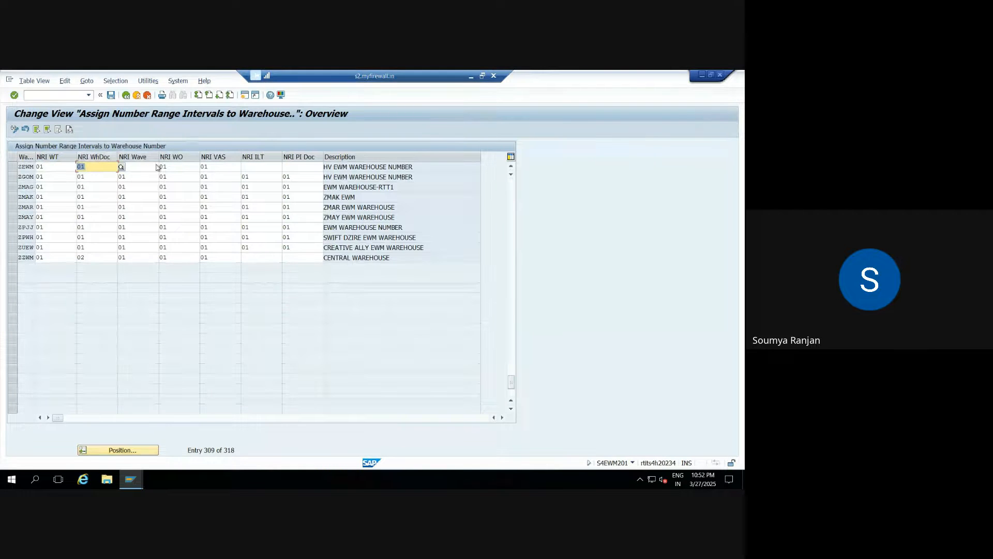
Assign interval 01 to ZEWM's waves and warehouse orders.
left_click(148, 165)
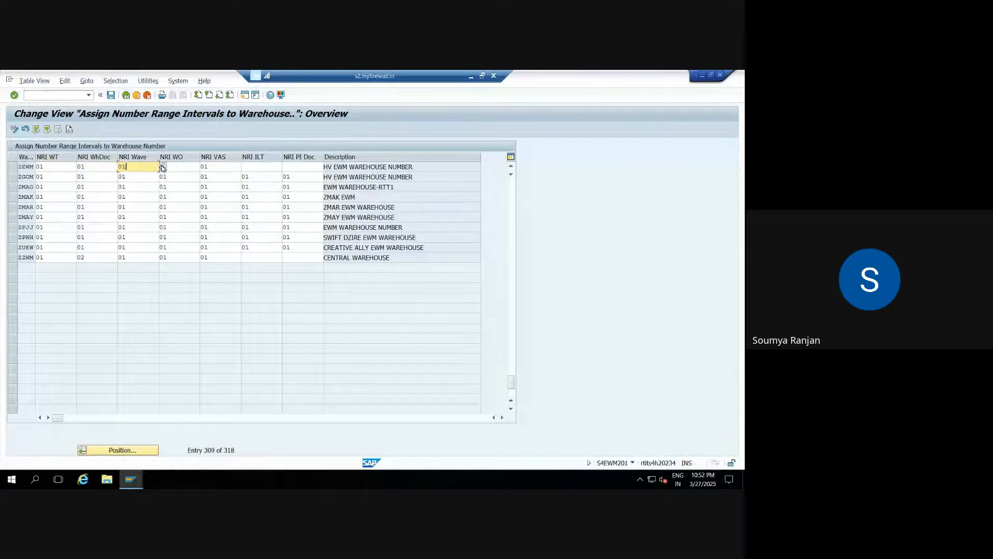
left_click(162, 167)
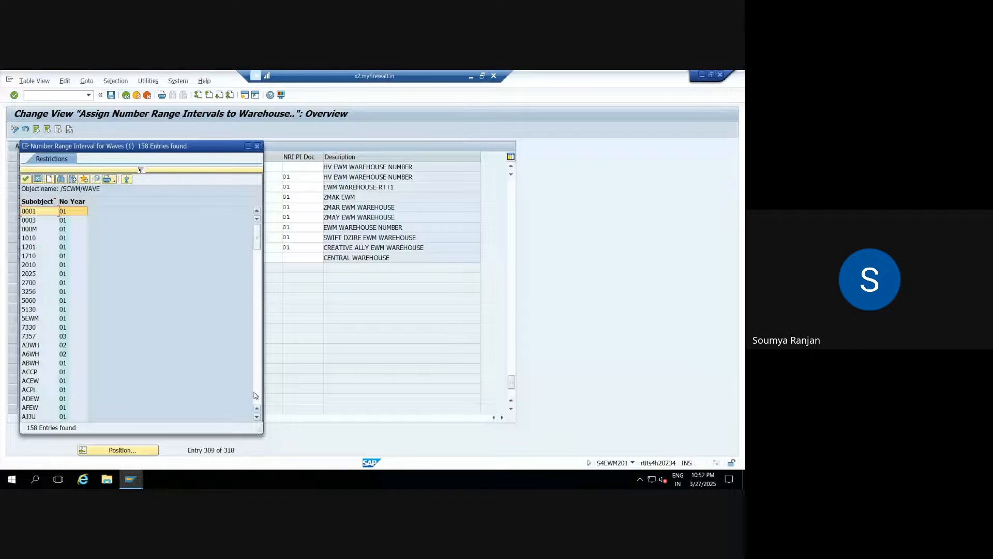
double_click(52, 372)
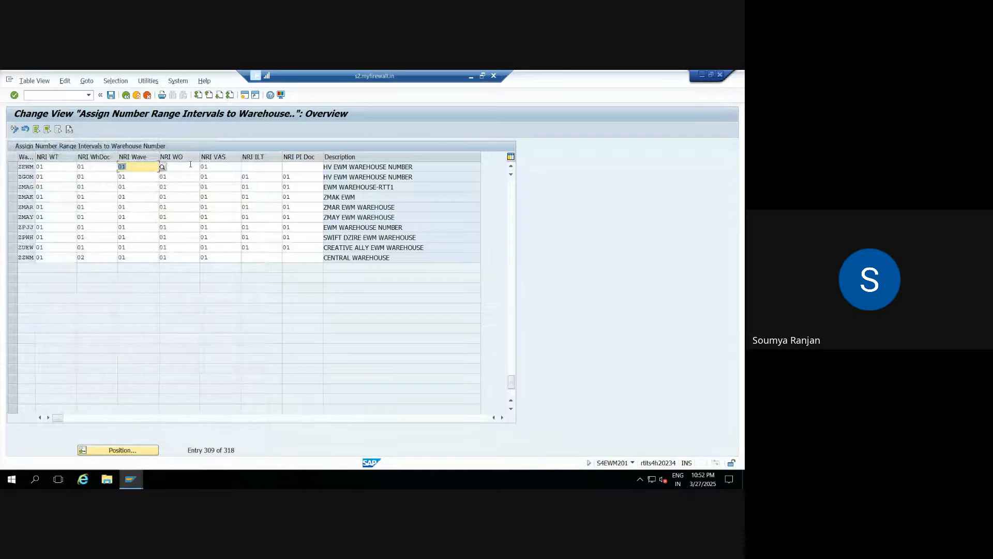
left_click(191, 164)
left_click(203, 168)
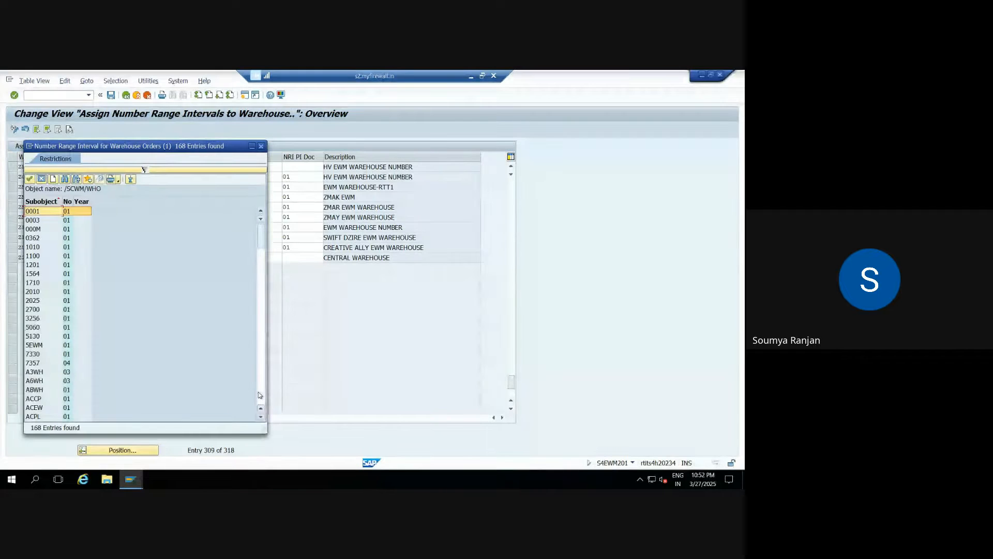
left_click(259, 393)
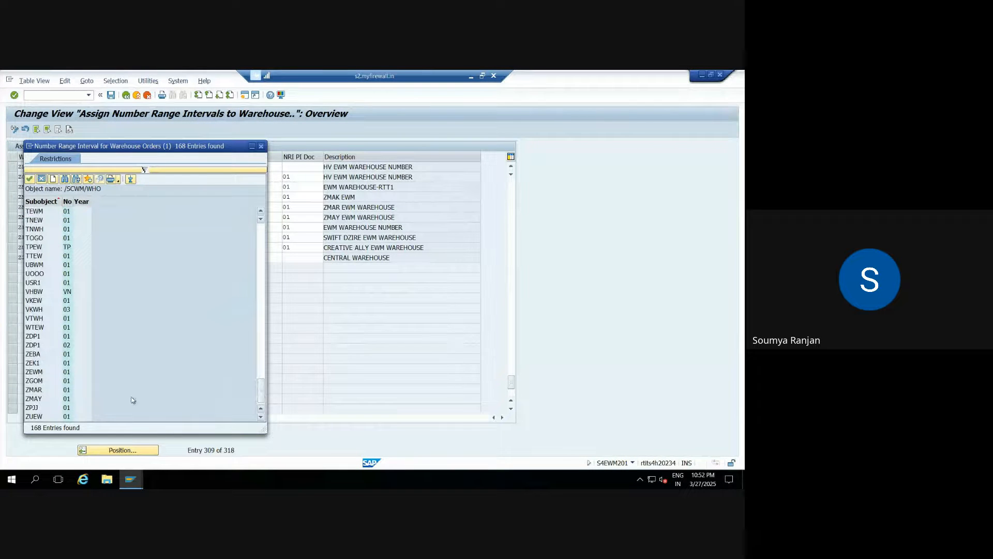
double_click(41, 373)
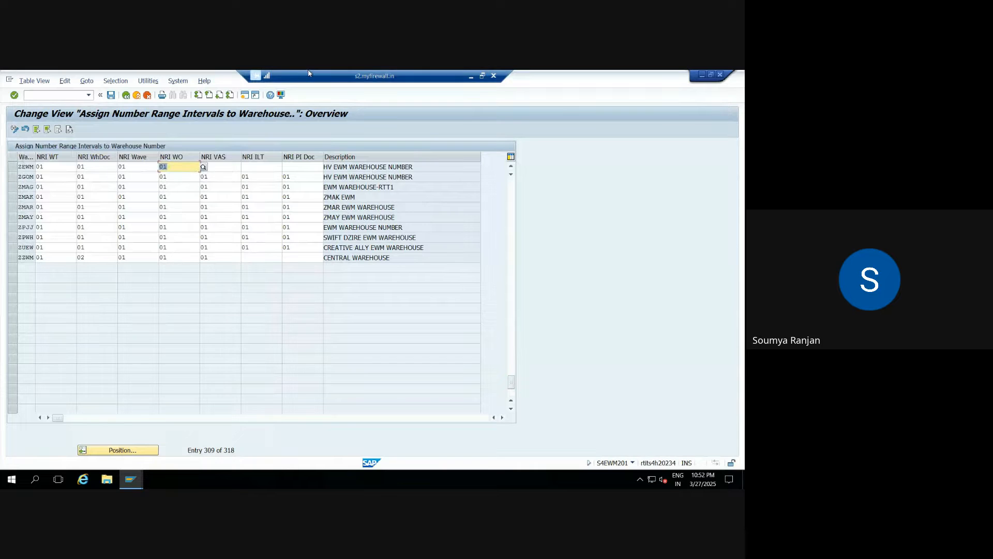
Set ZEWM's NRI VAS, NRI ILT and NRI PI Doc fields to interval 01.
left_click(238, 167)
type("01")
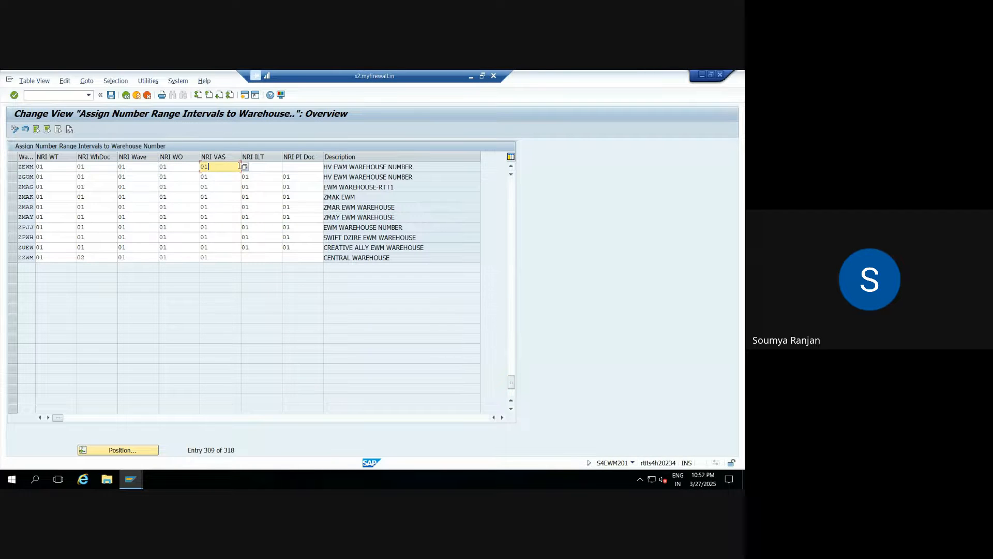
left_click(244, 167)
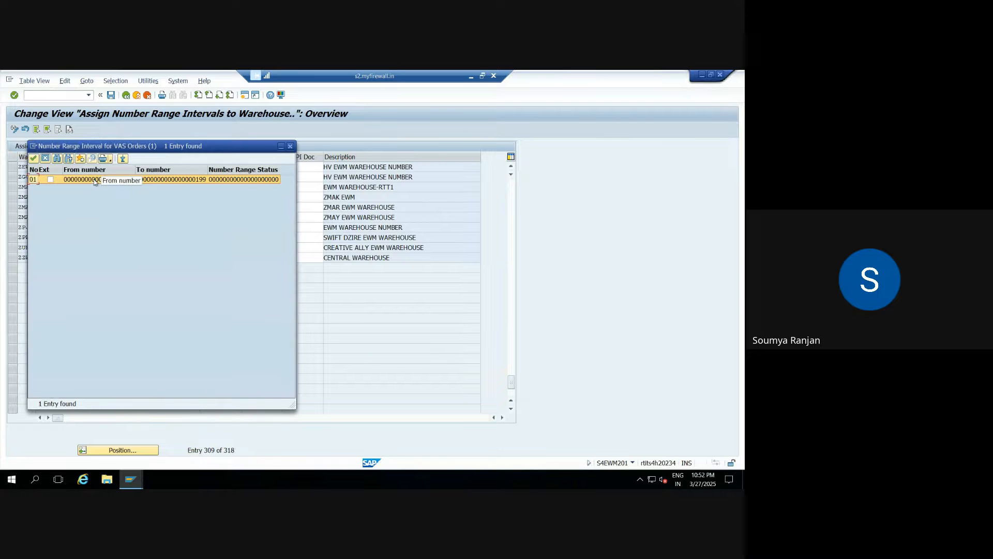
double_click(226, 176)
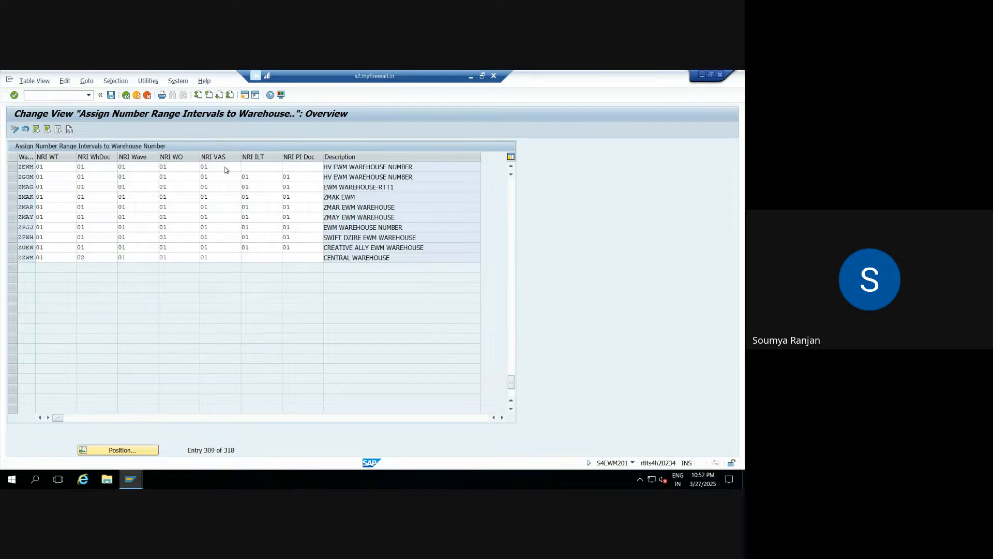
left_click(269, 169)
key("F4")
double_click(80, 181)
left_click(311, 168)
left_click(327, 167)
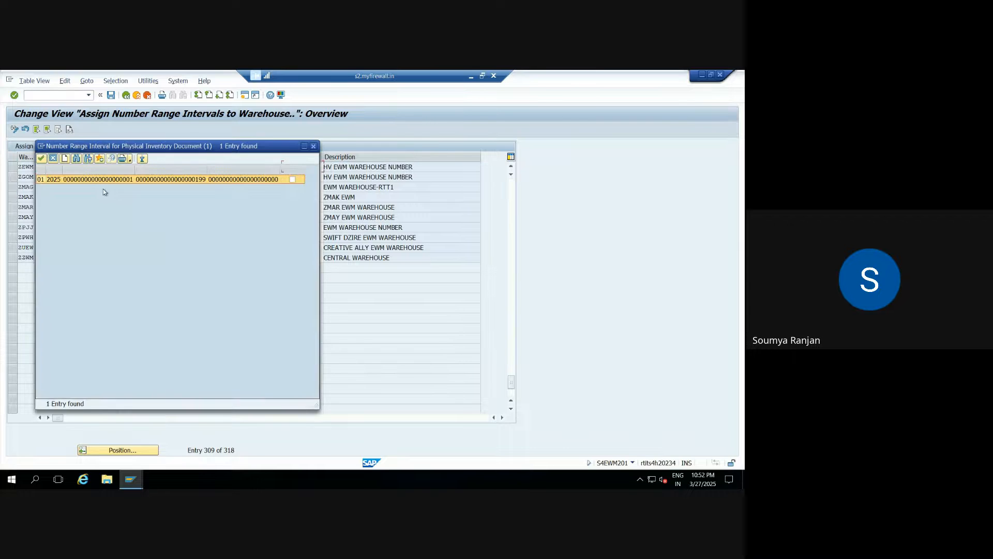
double_click(73, 181)
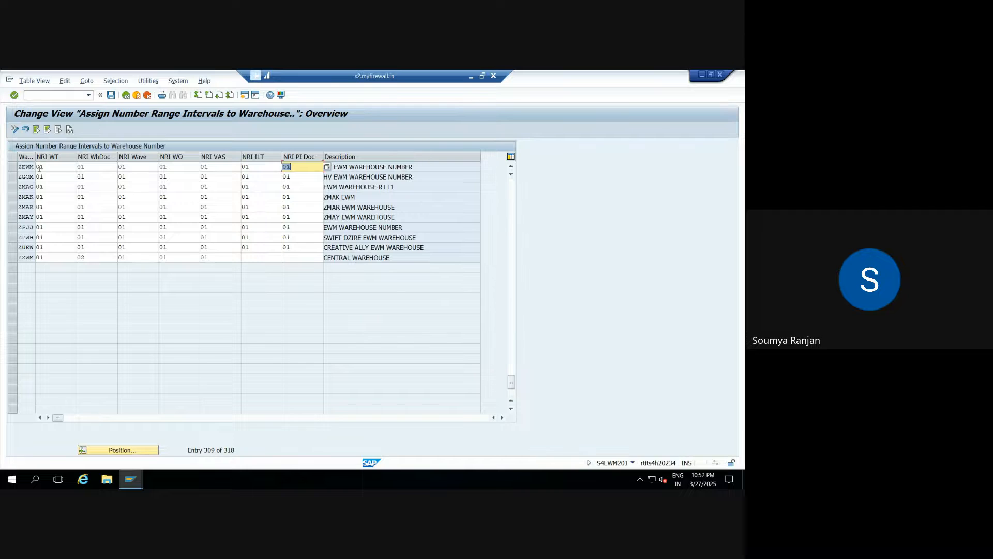
Save ZEWM's interval 01 assignments under the customizing request and go back.
left_click(111, 95)
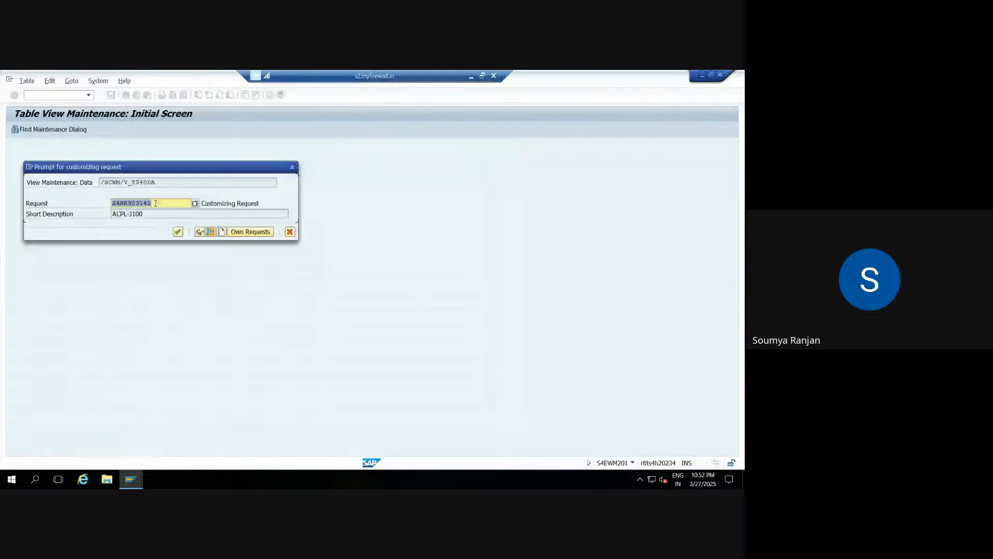
left_click(178, 232)
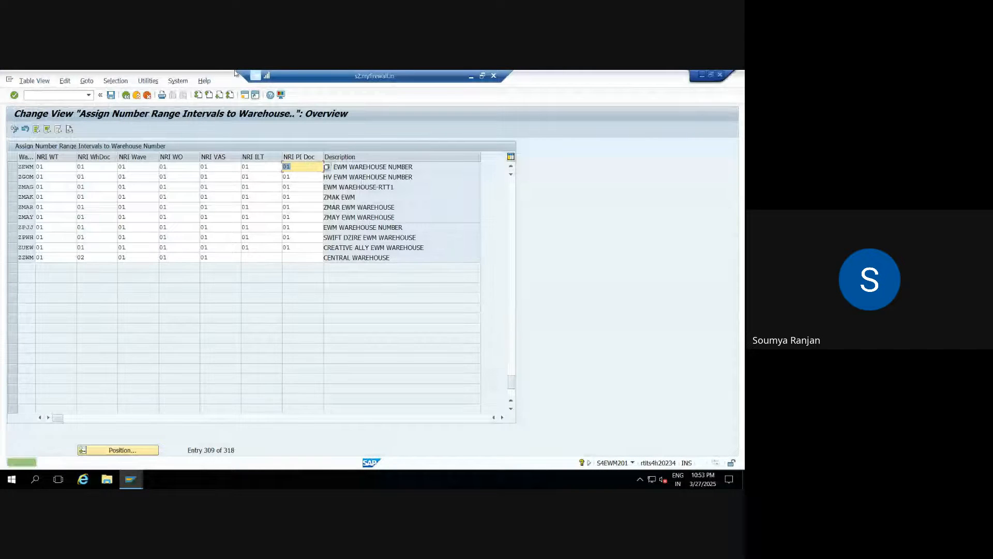
left_click(126, 95)
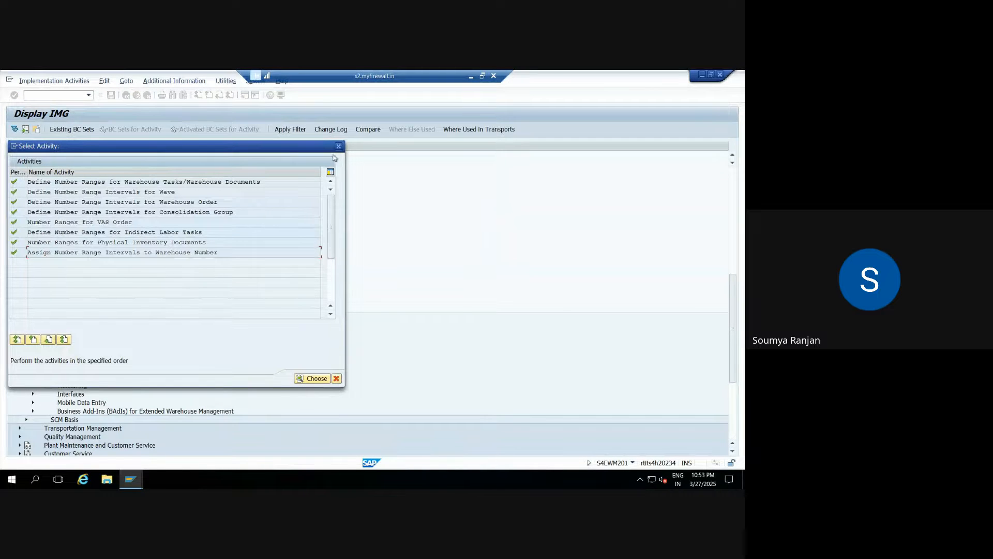
Close the activity list, scroll to EWM Master Data, and run Define Storage Types.
left_click(338, 146)
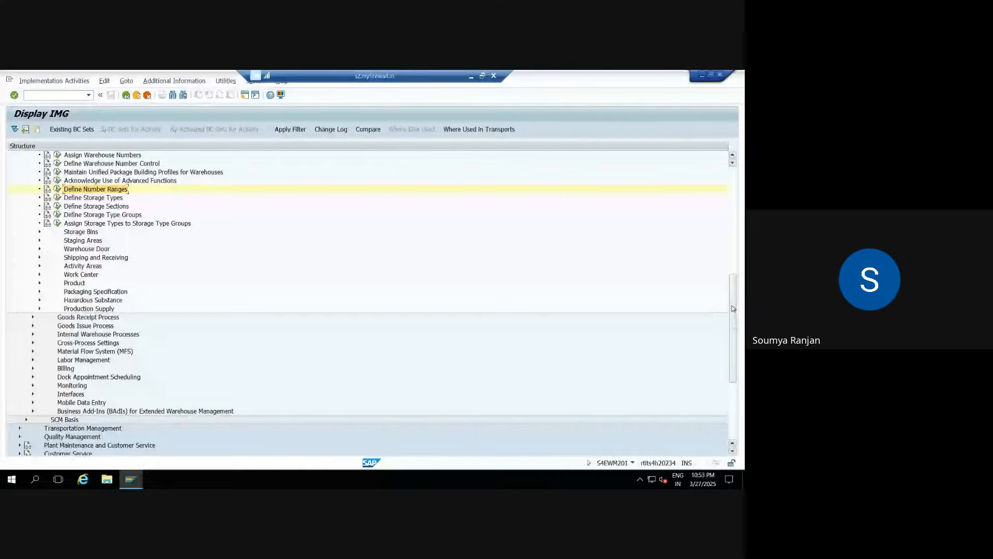
left_click_drag(732, 301, 733, 315)
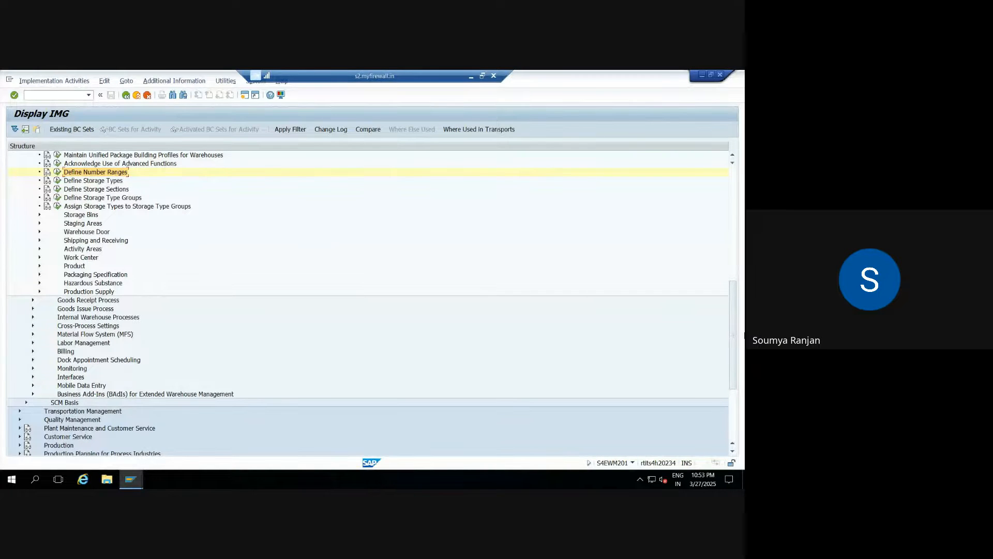
left_click_drag(734, 332, 736, 291)
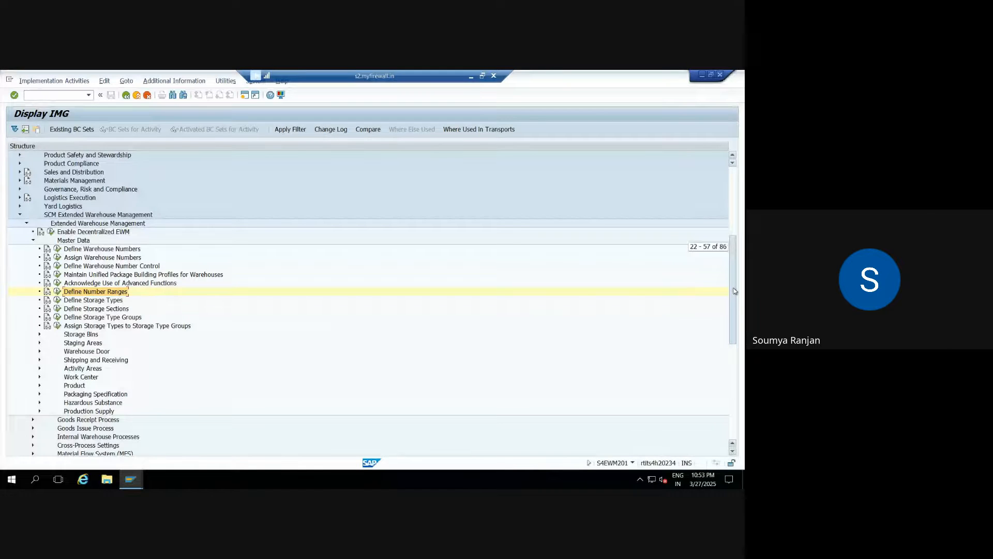
left_click_drag(735, 292, 670, 310)
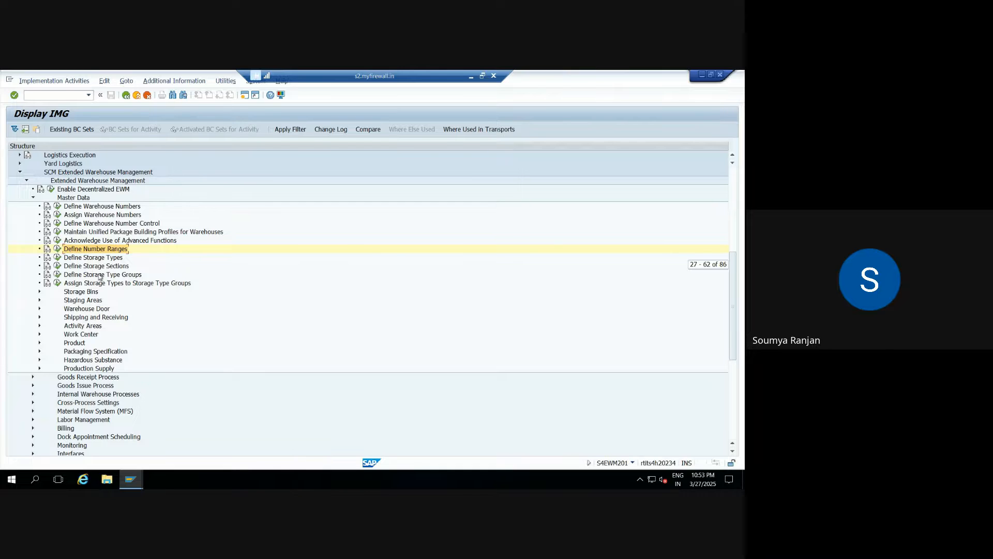
left_click(58, 257)
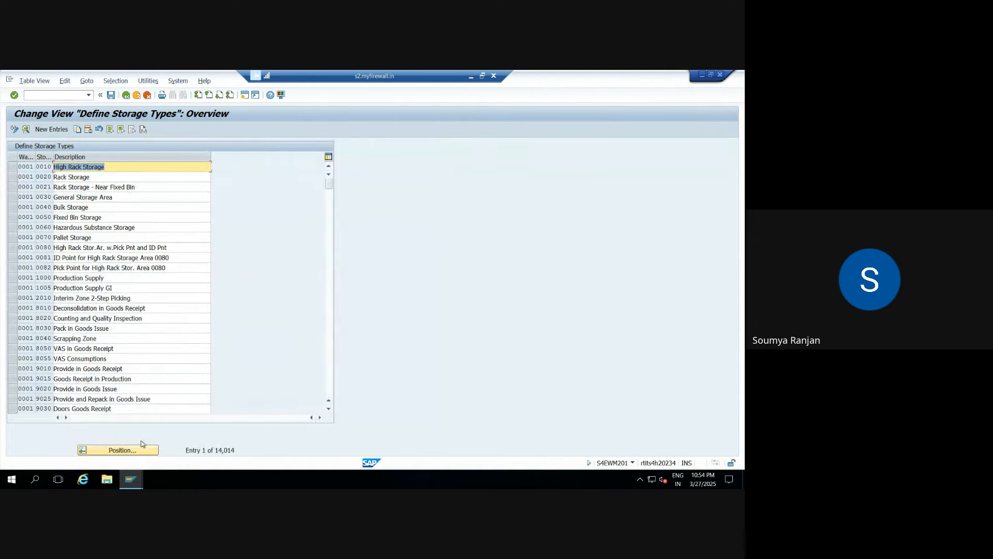
Jump to ZEWM's storage types (0010 to 9030), then leave the table for the IMG.
left_click(140, 450)
type("zew")
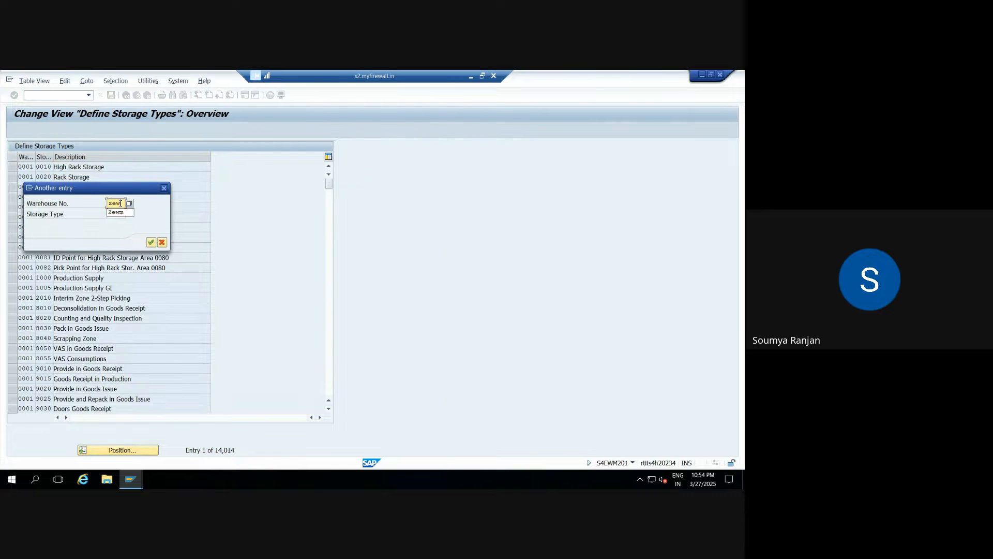
type("m")
key("Return")
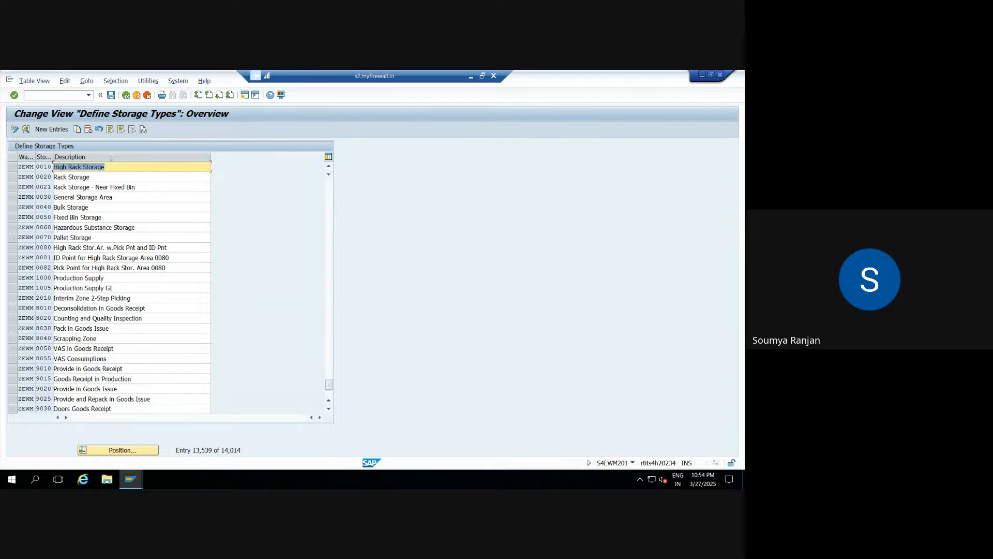
left_click(126, 95)
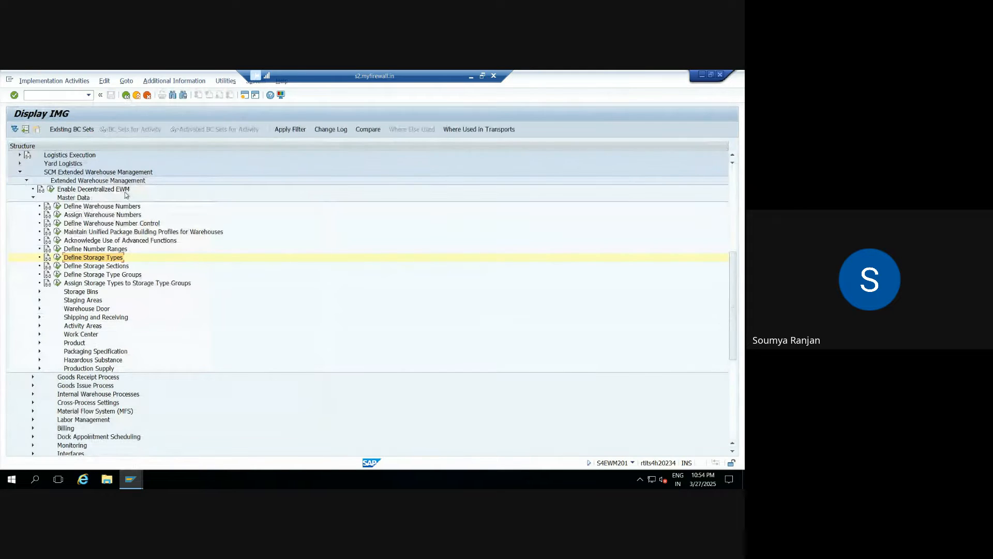
left_click(58, 266)
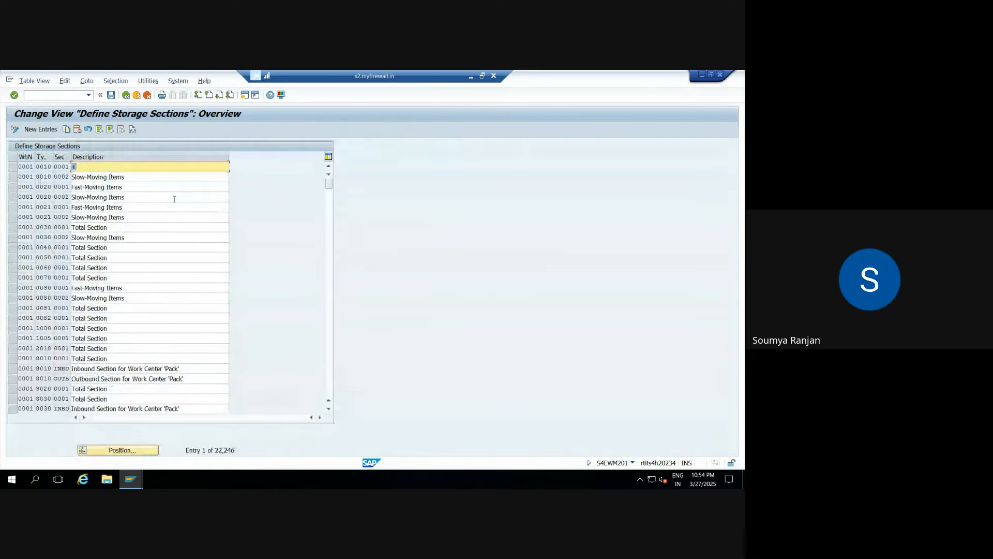
left_click(118, 449)
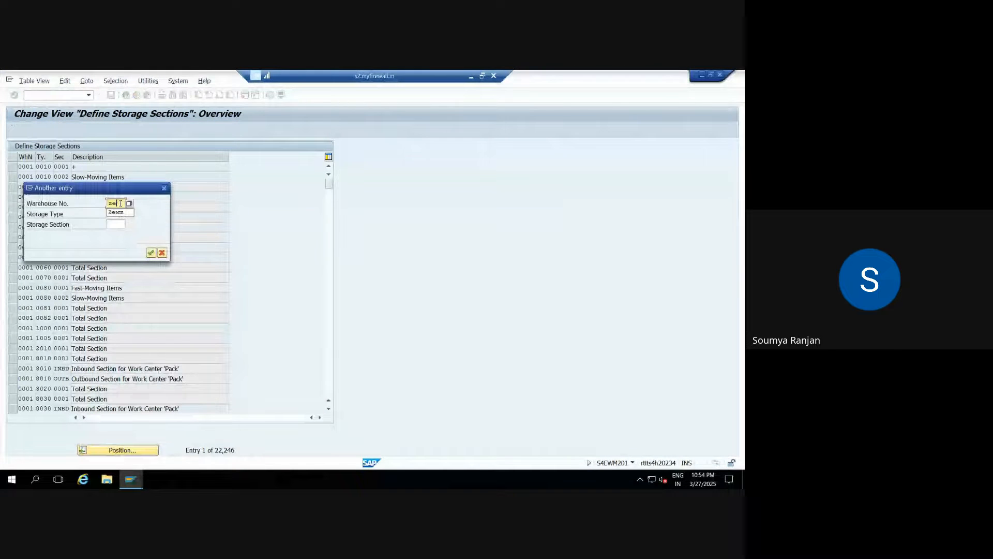
key("Return")
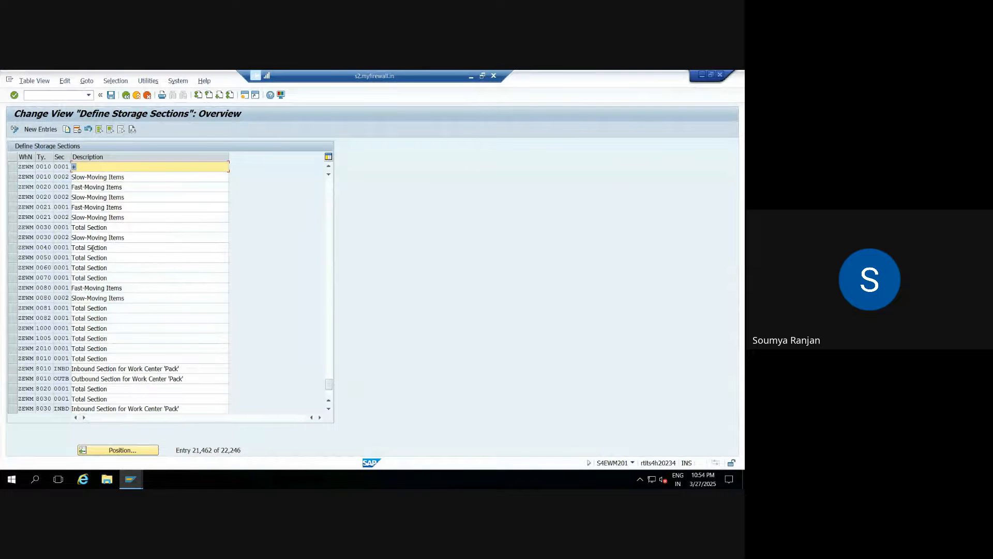
left_click(126, 94)
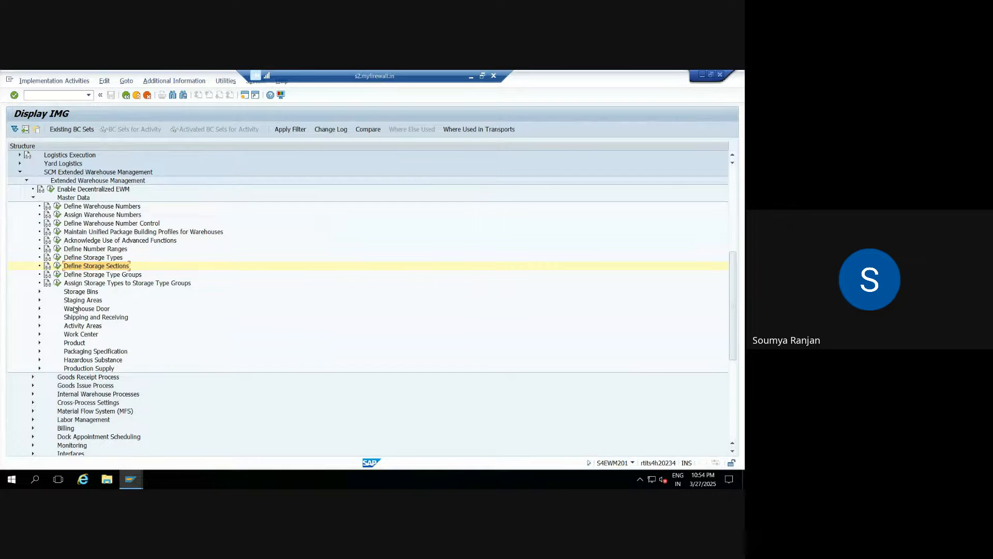
Collapse the Storage Bins and Staging Areas branches of the EWM Master Data tree.
left_click(39, 291)
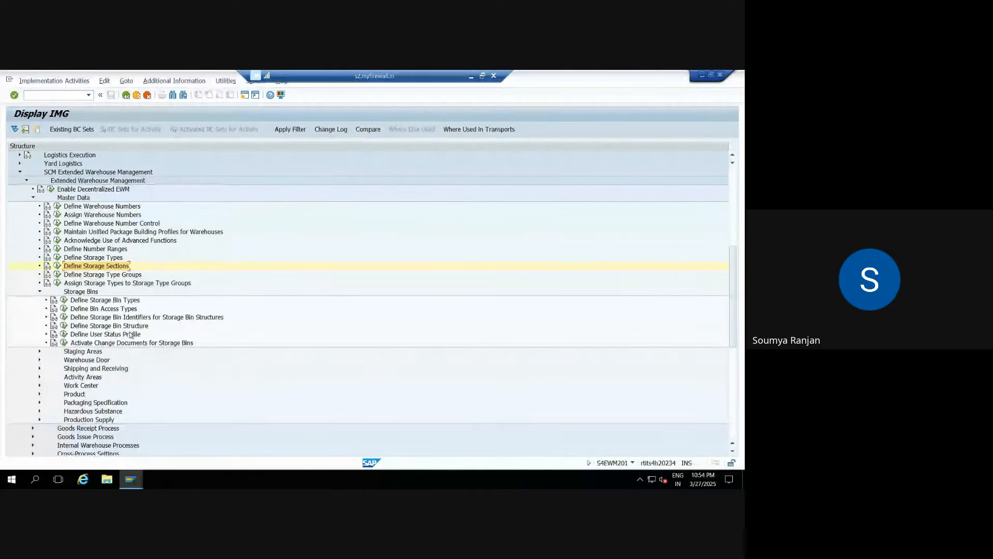
left_click(39, 292)
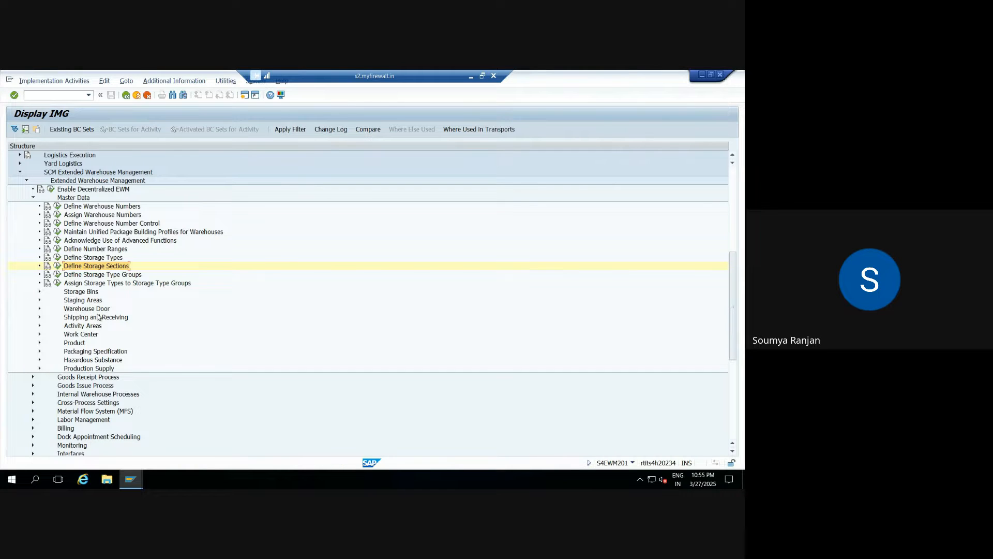
left_click(40, 300)
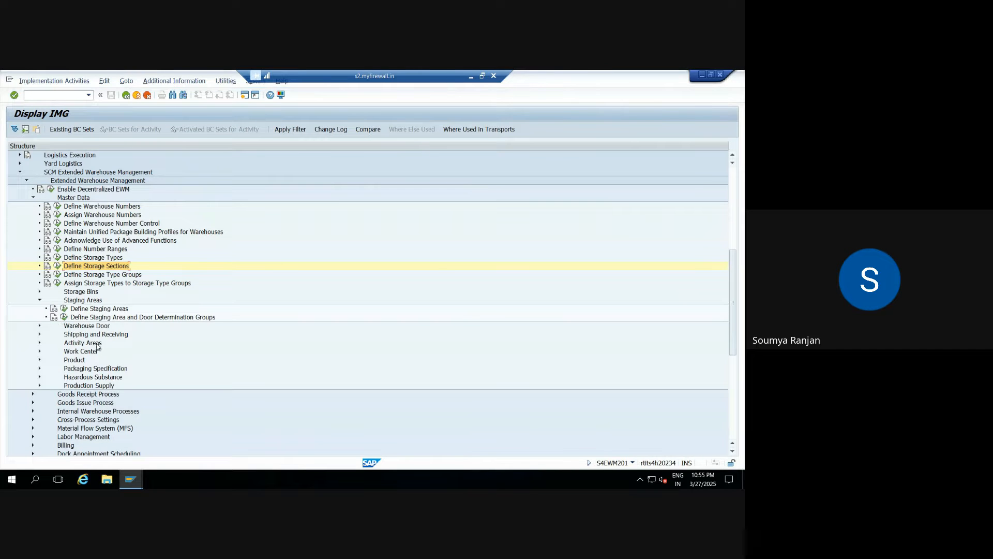
left_click(39, 300)
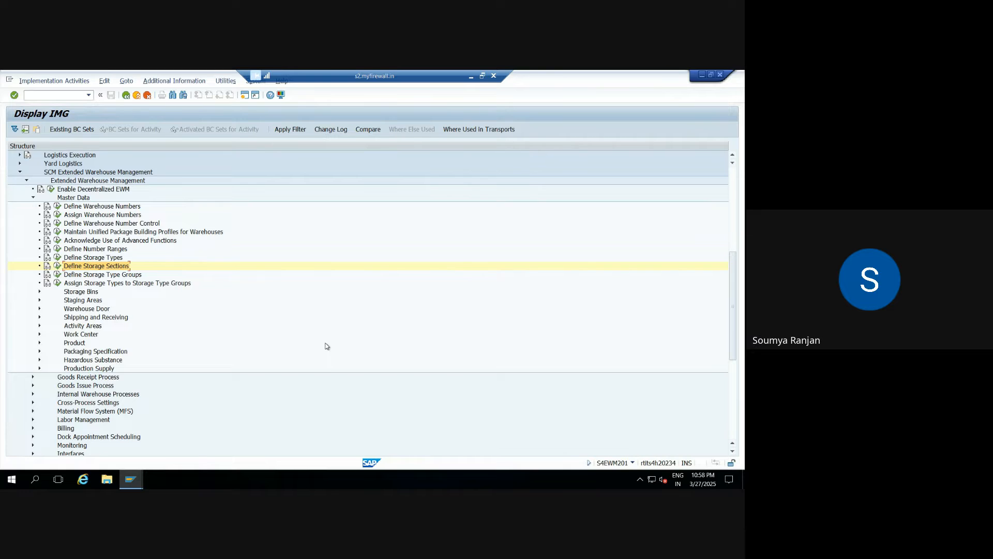
left_click(471, 76)
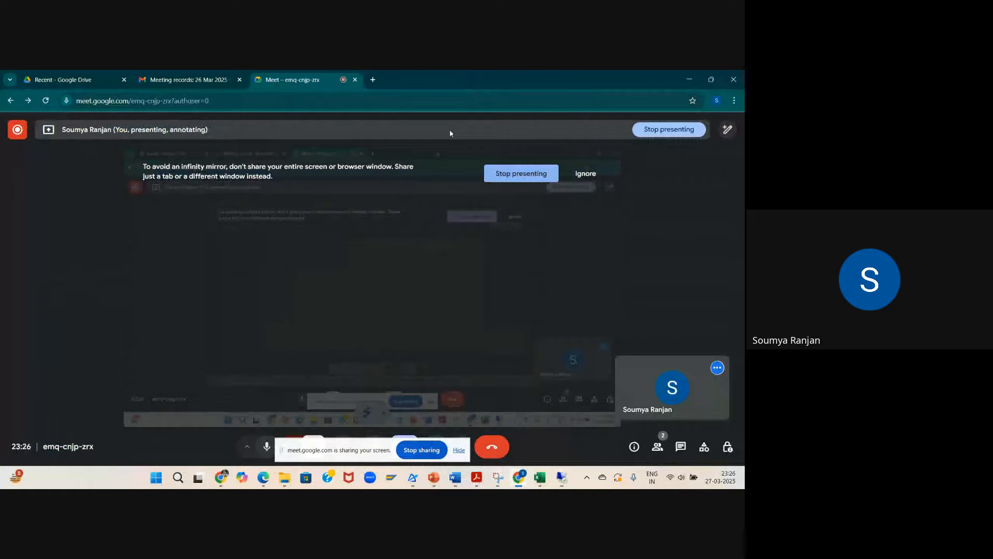
left_click(540, 477)
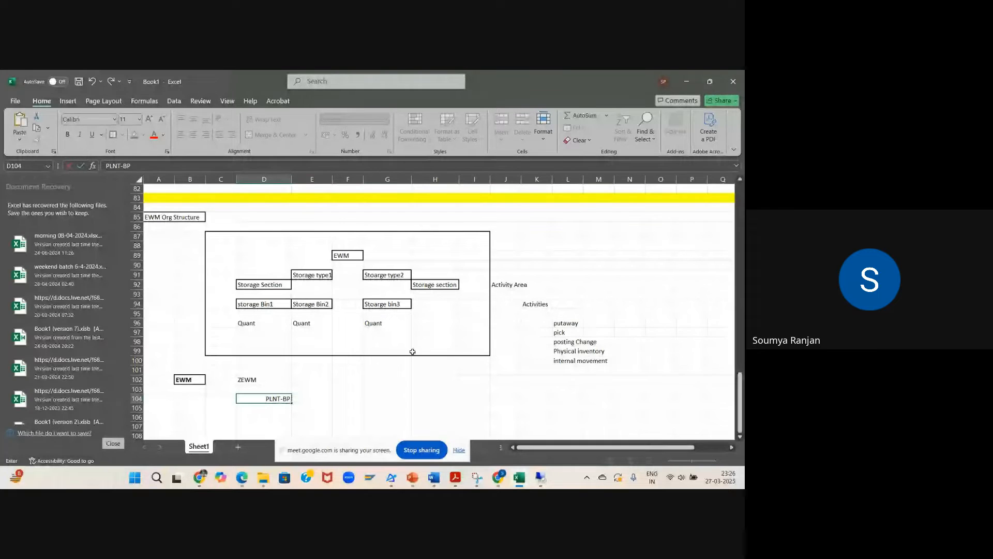
left_click(739, 180)
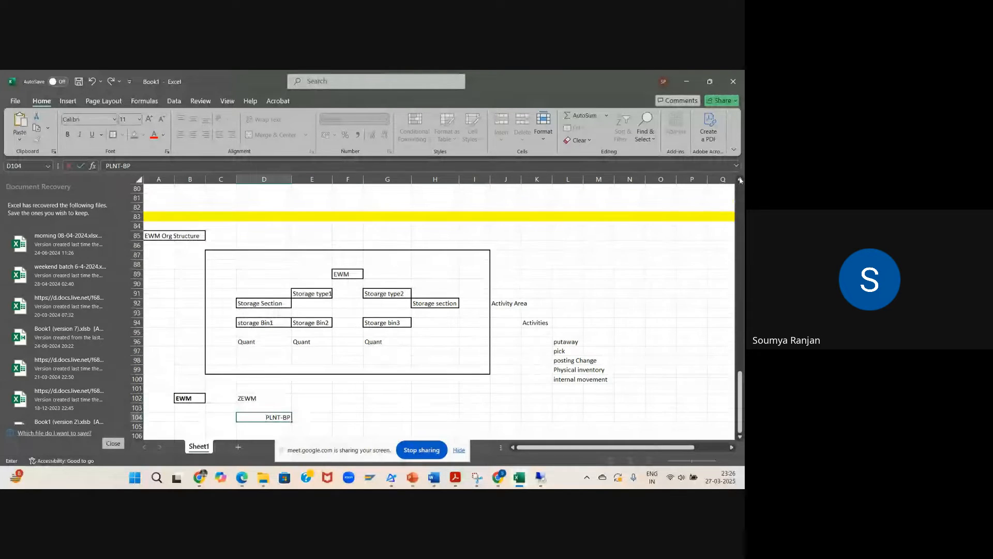
scroll(740, 180, "up", 5)
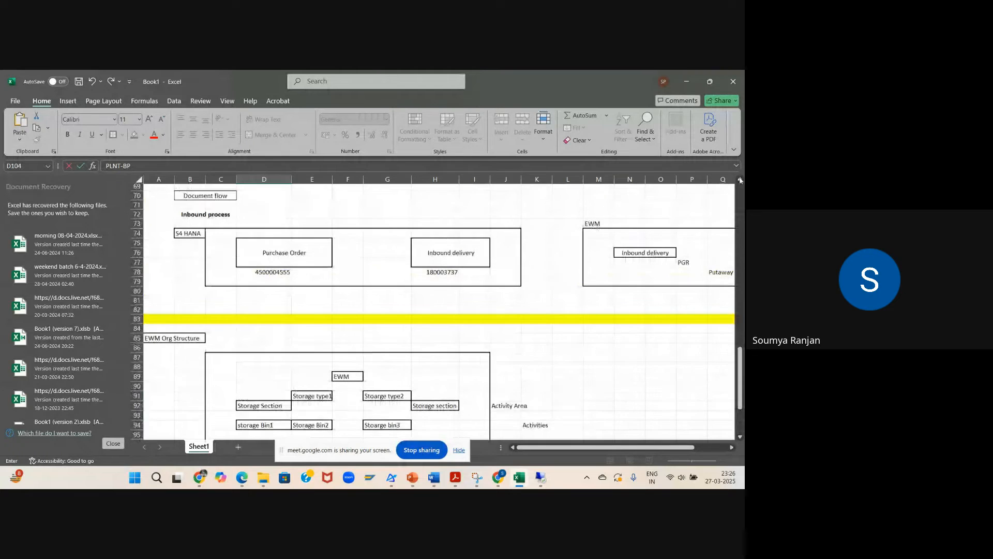
scroll(740, 180, "up", 1)
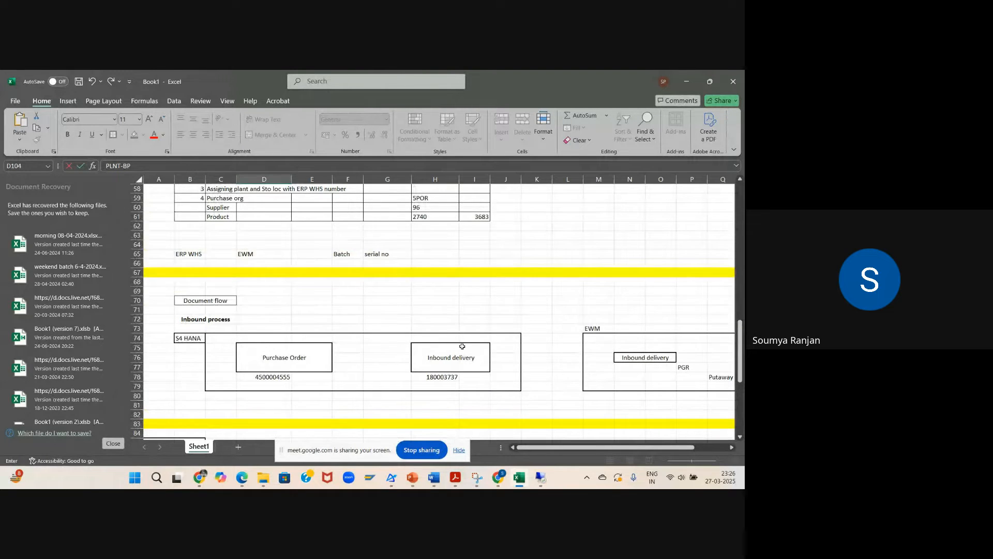
left_click(538, 477)
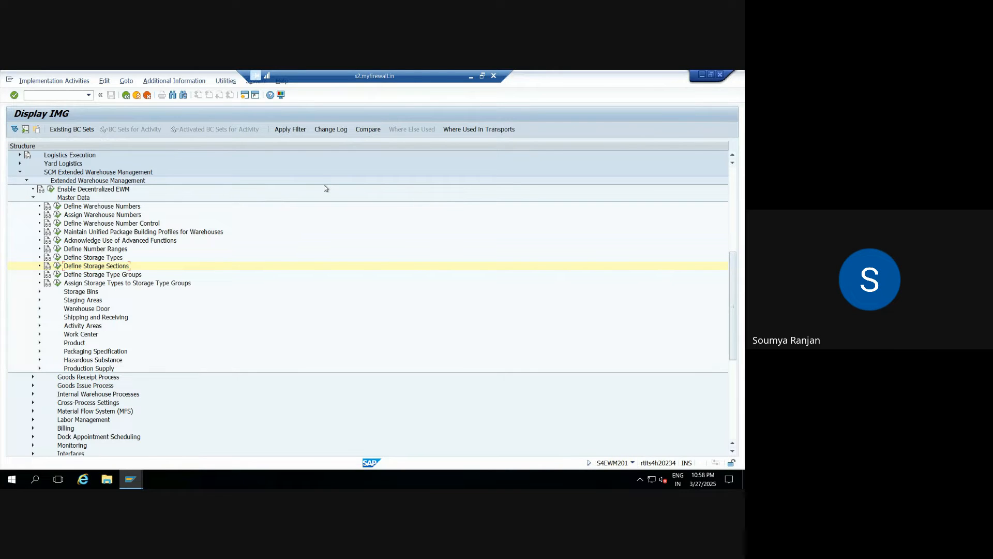
In a new session, correct the mistyped transaction code and run /SAPAPO/MAT1 for Product Master.
left_click(245, 95)
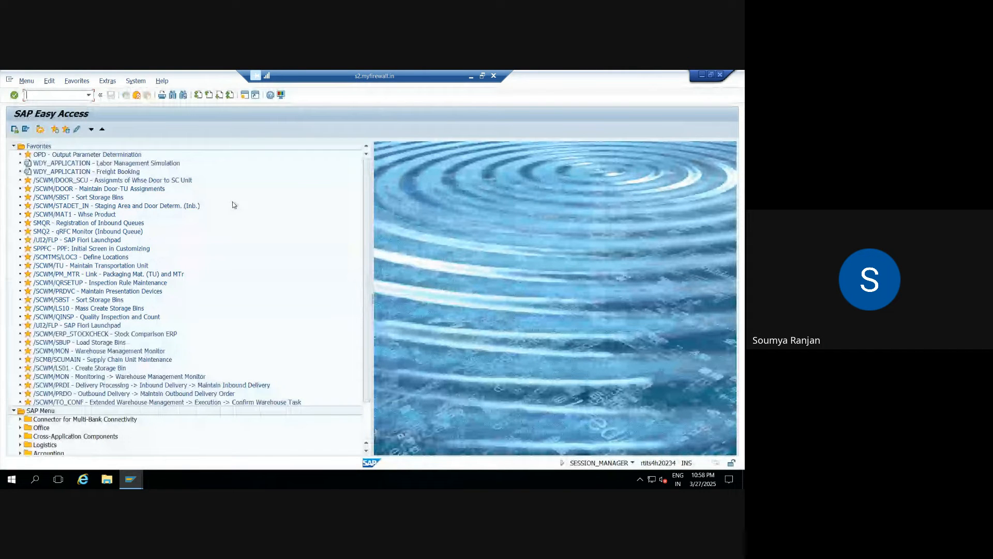
type("/n/scw")
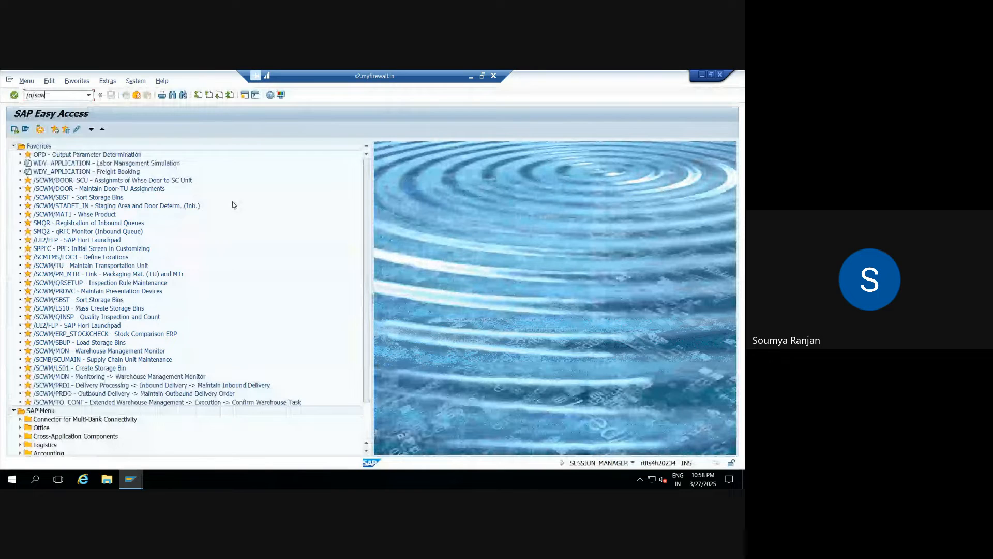
type("m/sapapo")
key("Return")
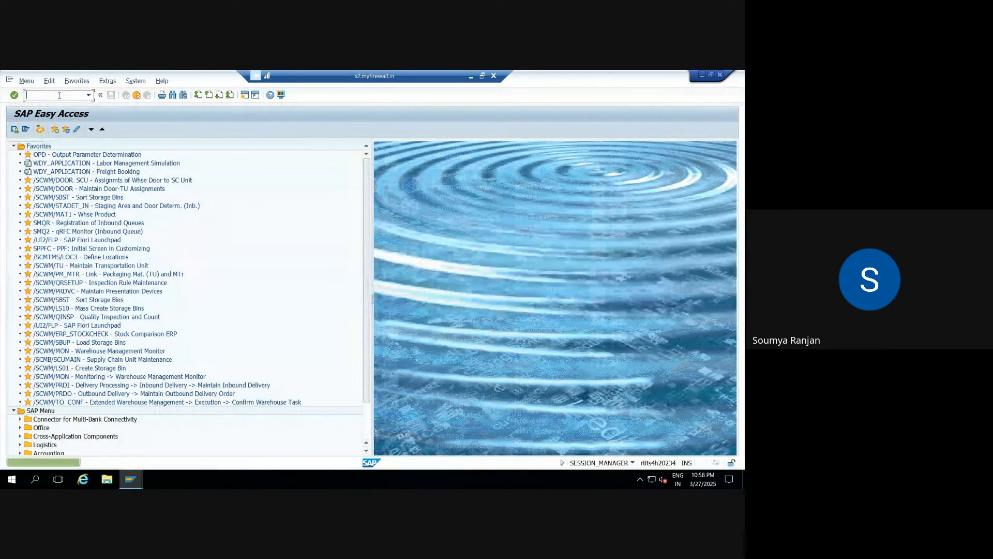
type("n/scw")
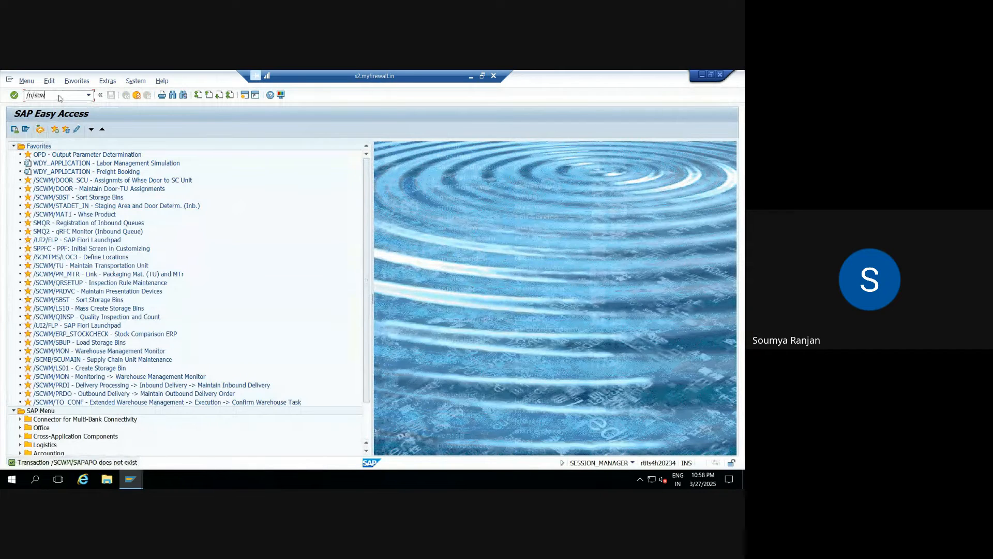
type("m/sapapomat1")
key("BackSpace")
key("BackSpace")
key("BackSpace")
key("BackSpace")
key("BackSpace")
key("BackSpace")
key("Return")
type("apapo/mat1")
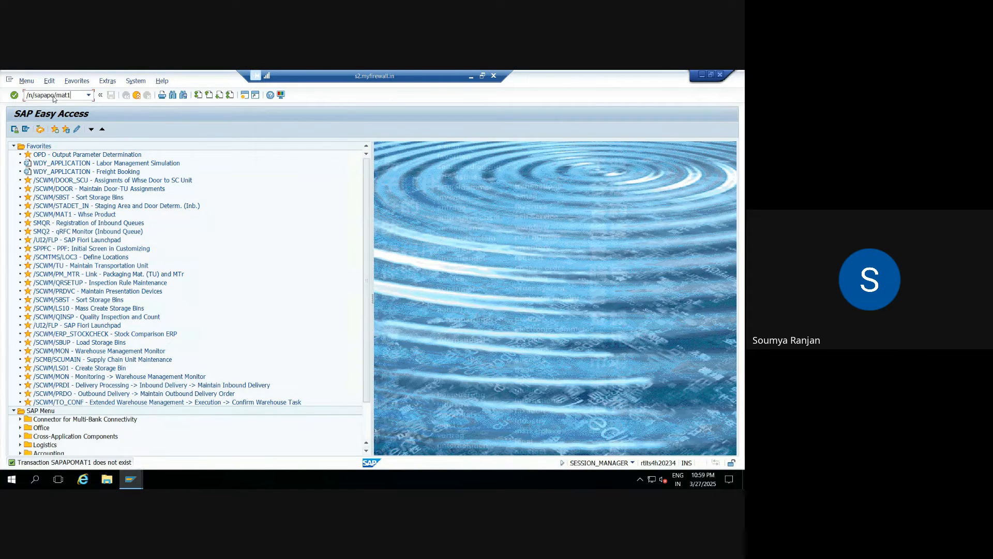
key("Return")
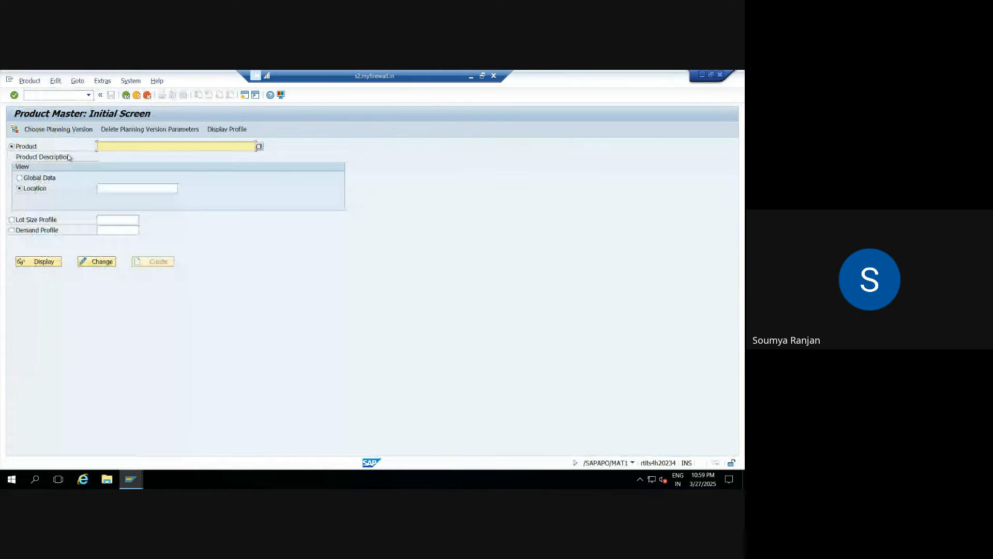
Paste product number 3683 from the workbook and display its Global Data.
left_click(108, 146)
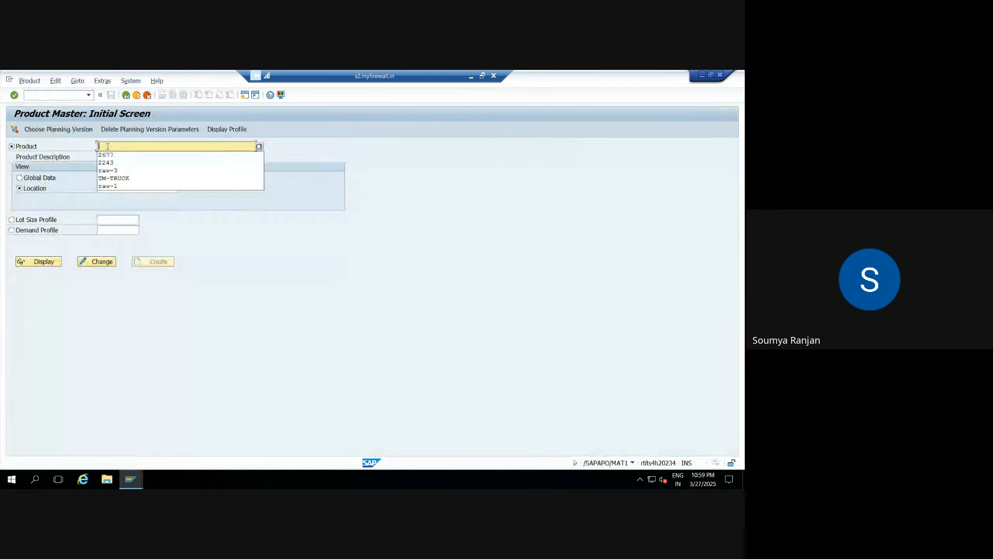
left_click(472, 78)
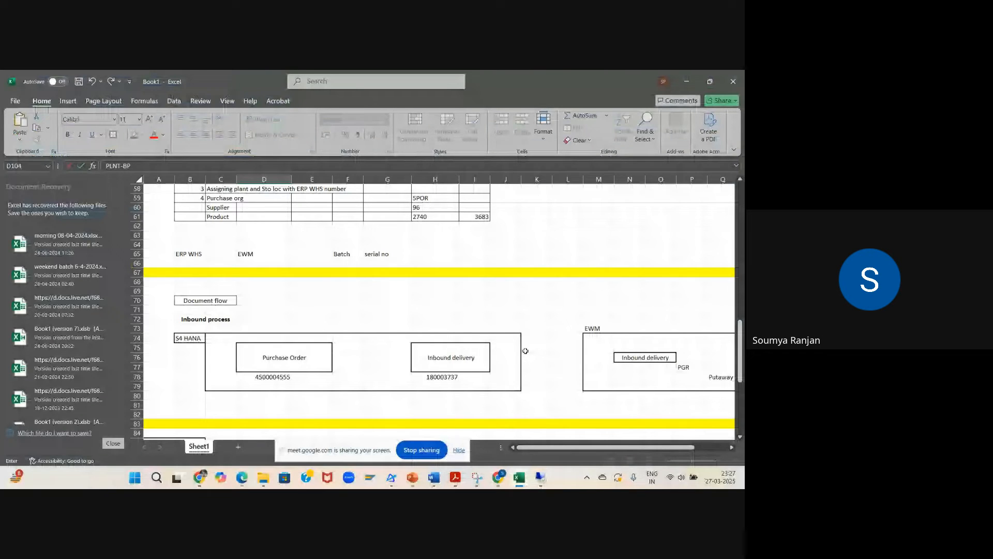
left_click(540, 477)
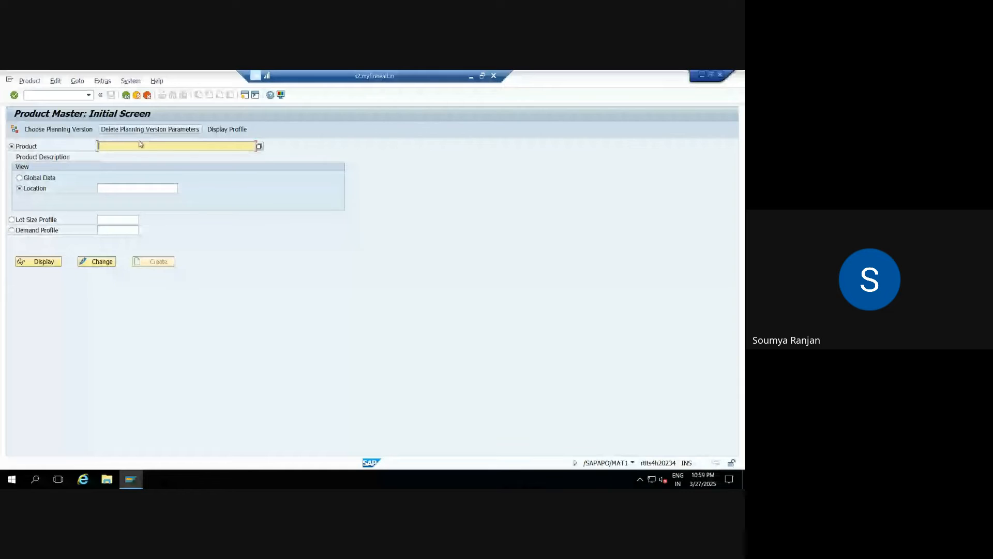
type("3683")
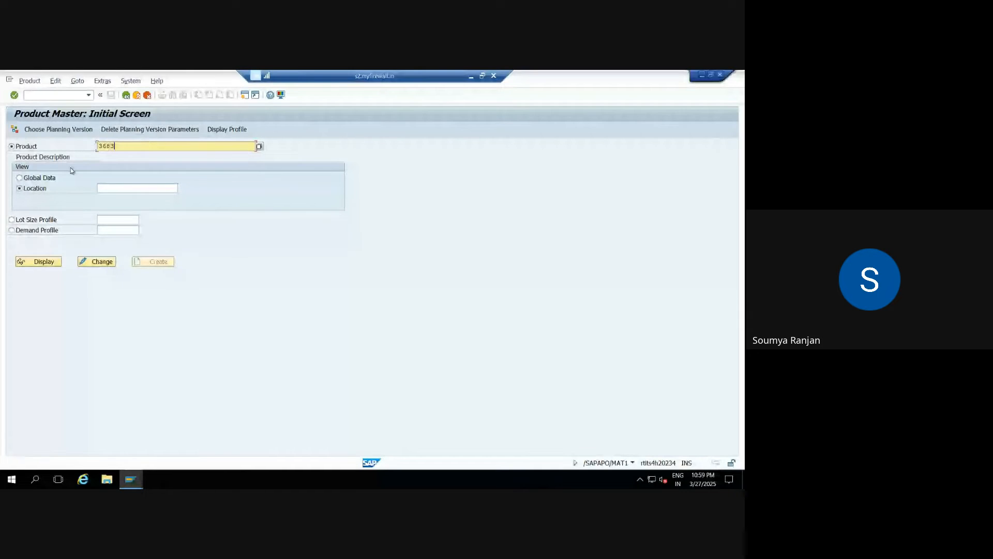
left_click(39, 178)
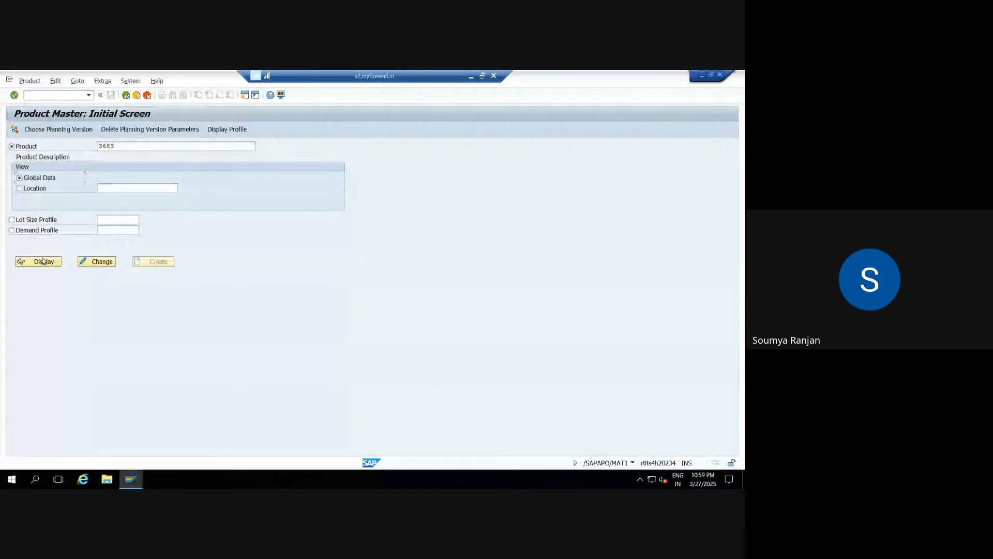
left_click(43, 261)
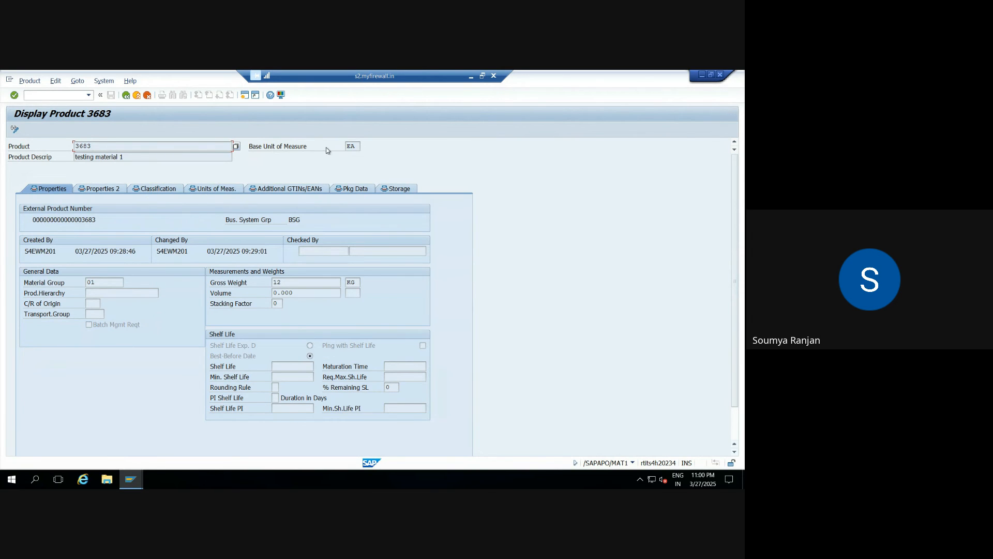
Minimize the remote SAP window and switch back to the Google Meet call.
left_click(469, 76)
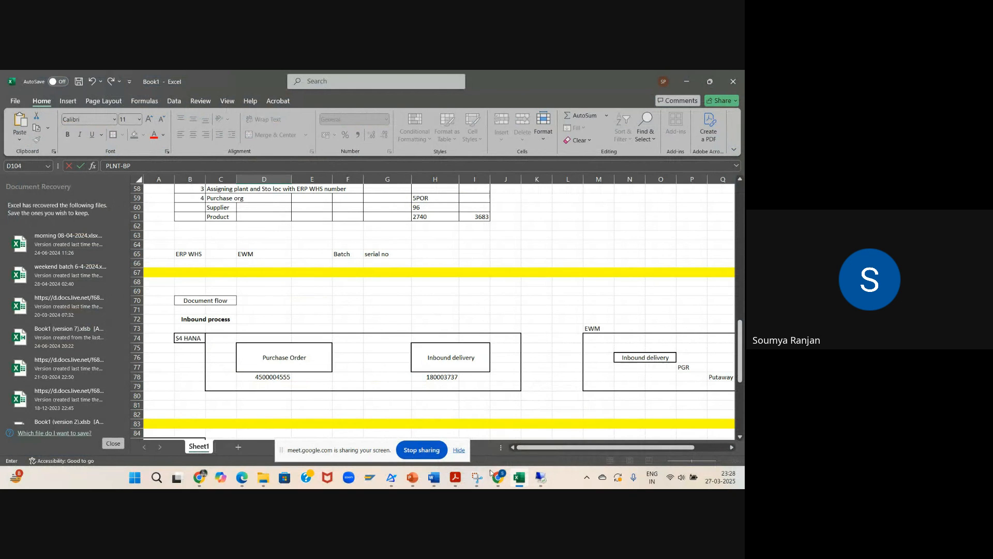
mouse_move(497, 479)
left_click(462, 424)
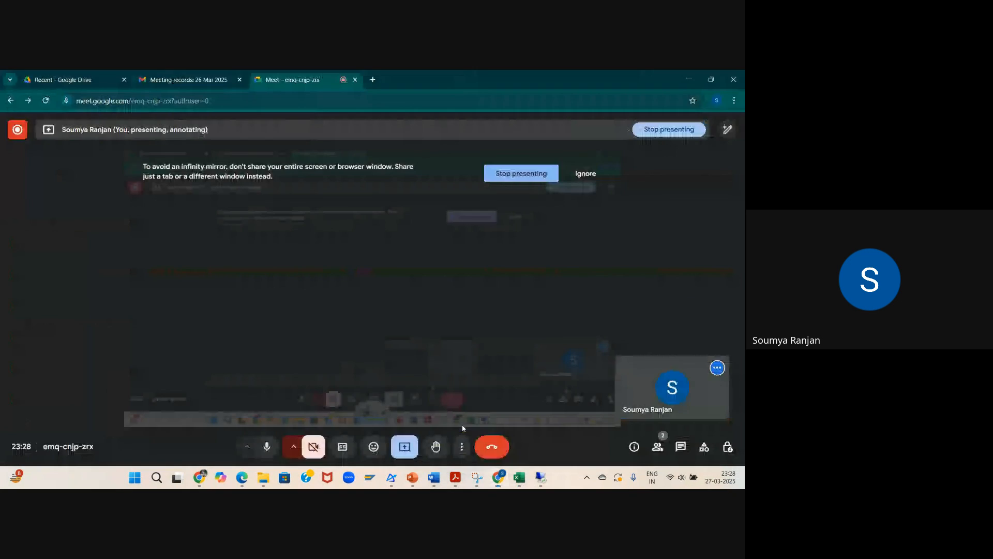